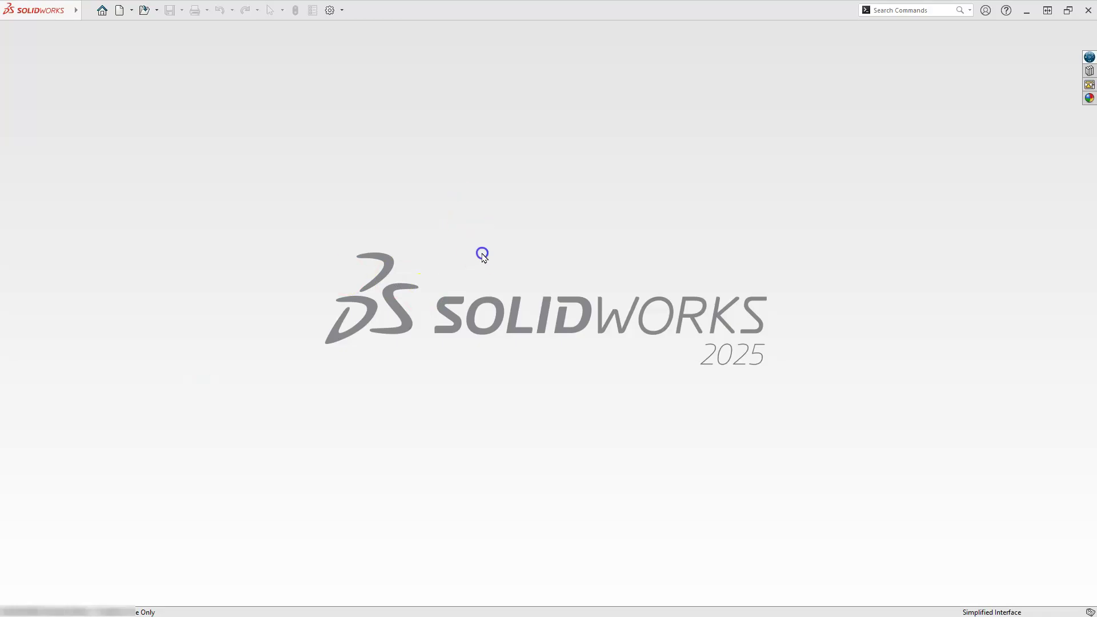
Step: Create a new part document and start a sketch on the Right Plane
{"action": "left_click", "coordinate": [120, 10]}
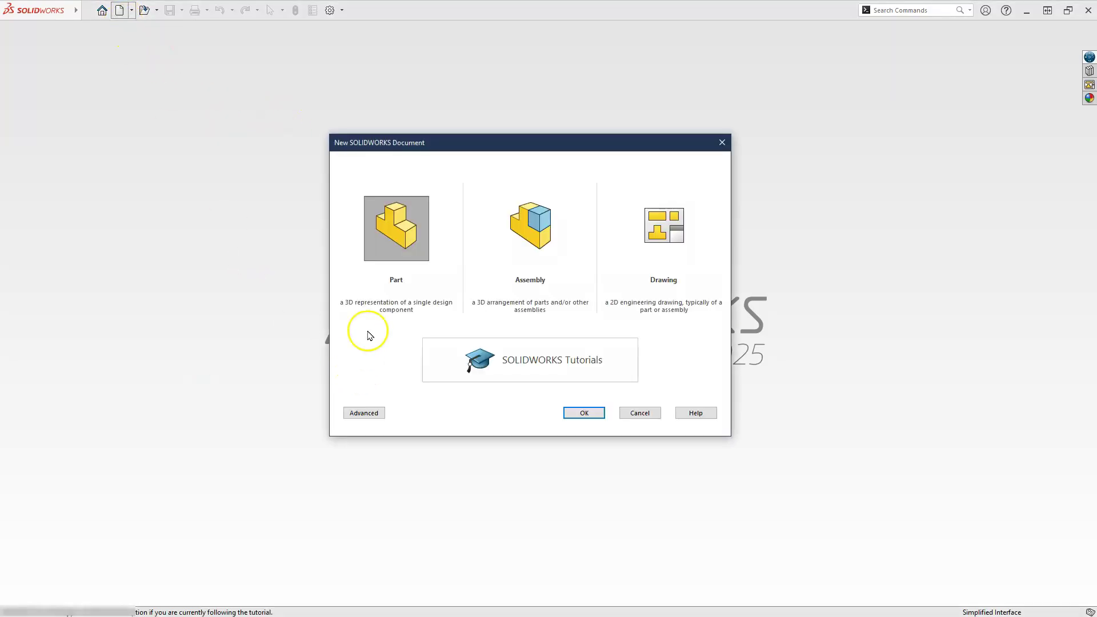
{"action": "left_click", "coordinate": [578, 413]}
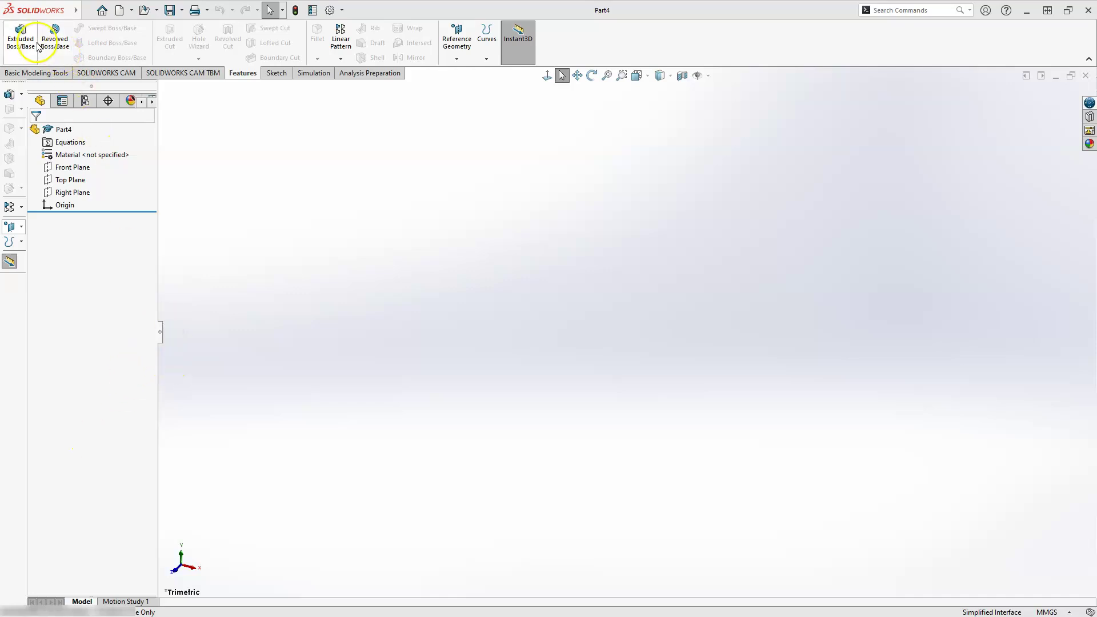
{"action": "left_click", "coordinate": [272, 71]}
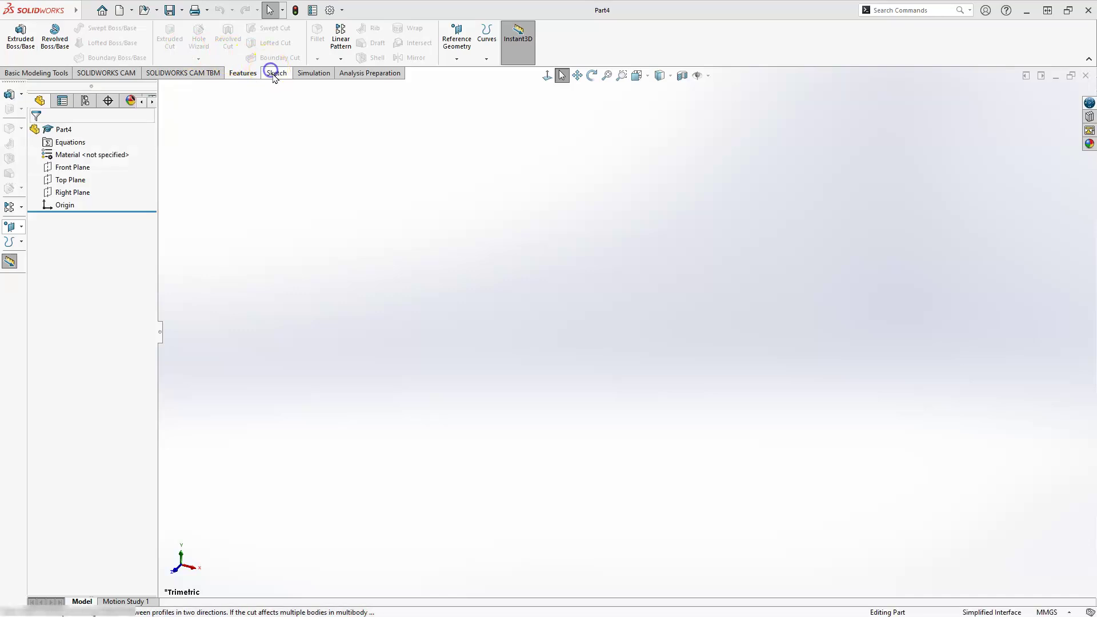
{"action": "left_click", "coordinate": [15, 32]}
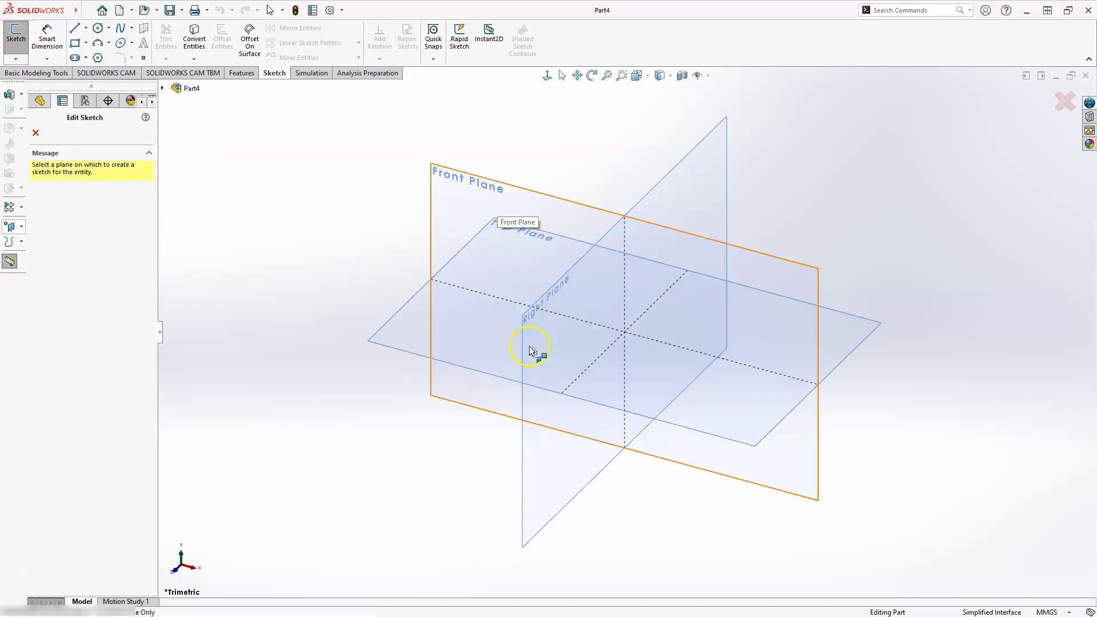
{"action": "left_click", "coordinate": [548, 313]}
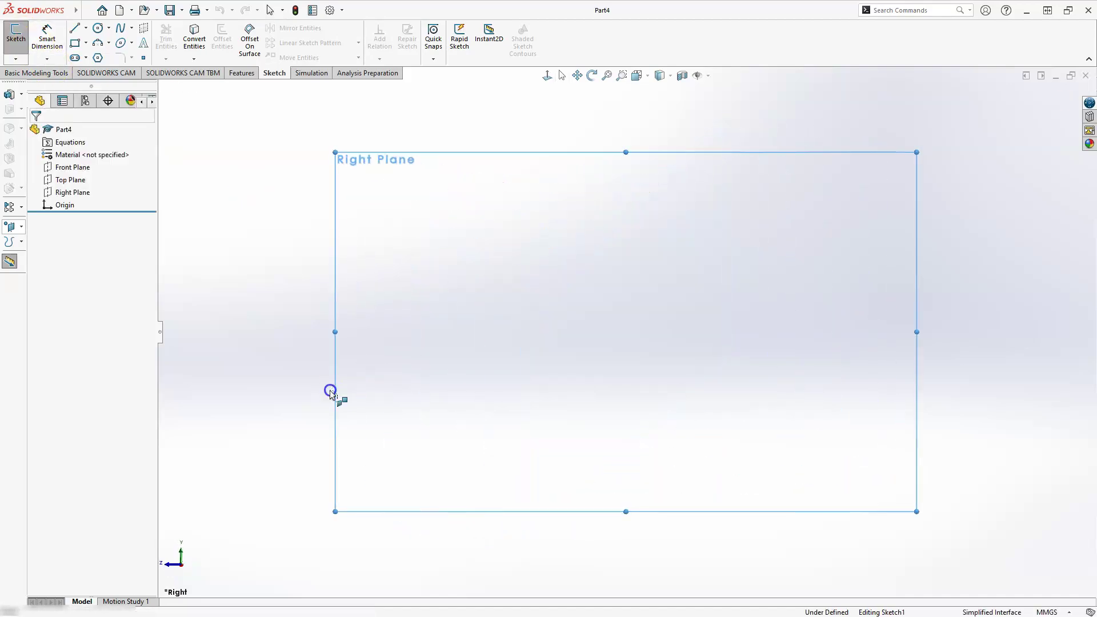
Step: Sketch a vertical midpoint line about 106 mm long, centred on the origin
{"action": "left_click", "coordinate": [86, 29]}
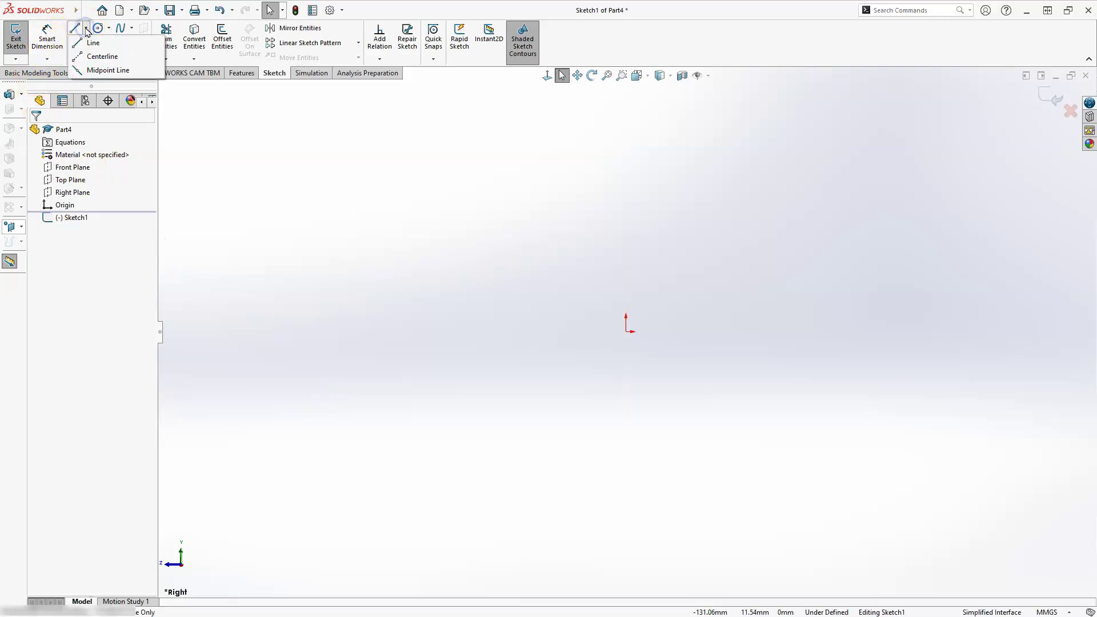
{"action": "left_click", "coordinate": [107, 69]}
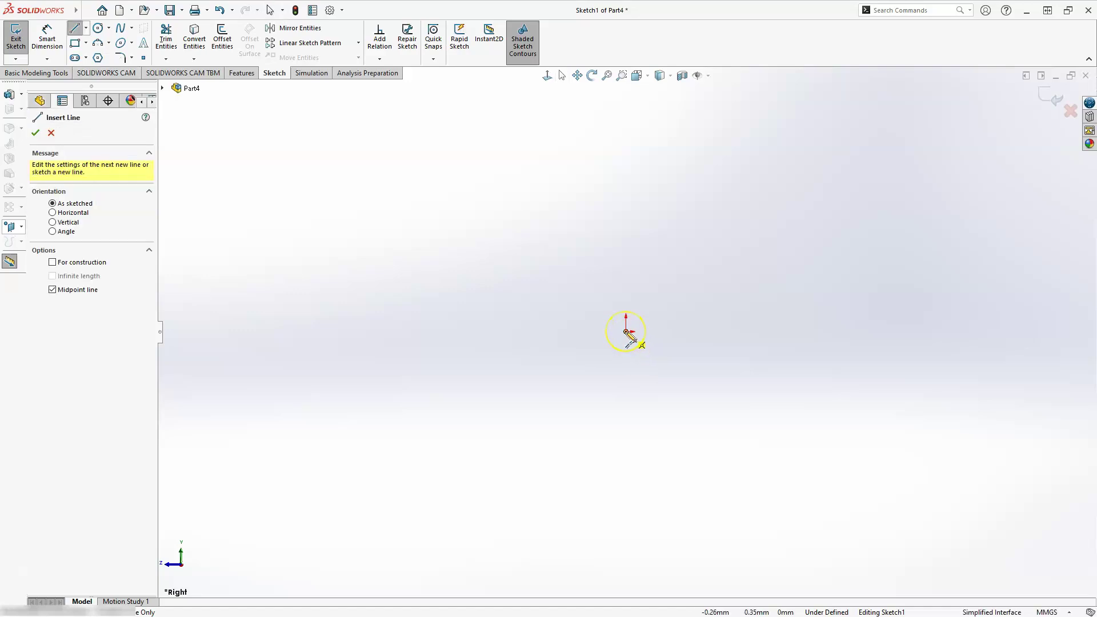
{"action": "left_click", "coordinate": [627, 333]}
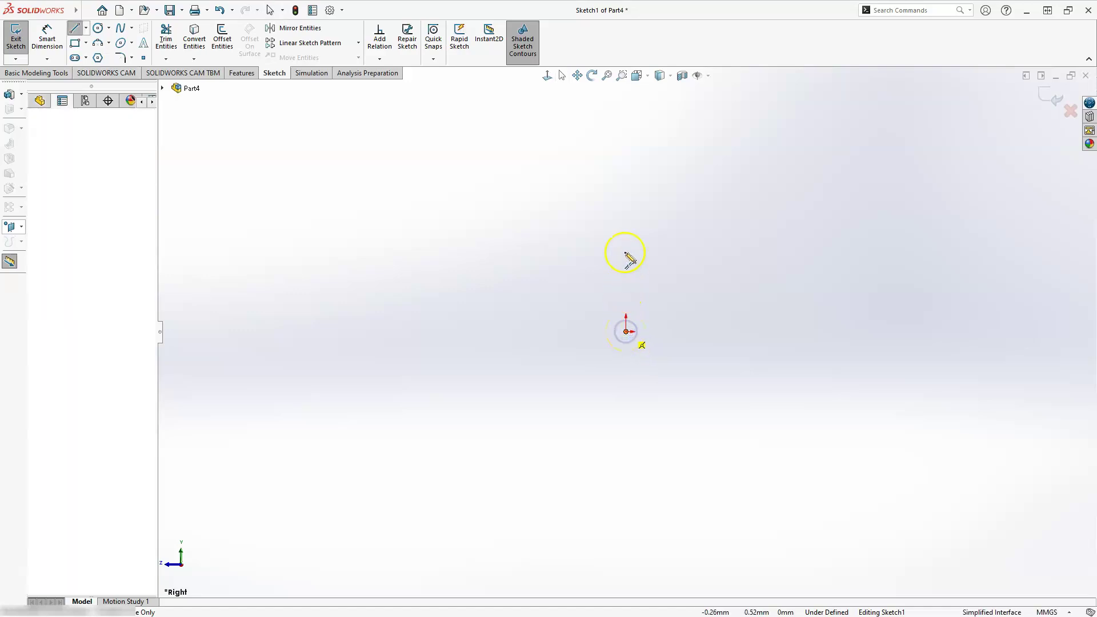
{"action": "left_click", "coordinate": [629, 224]}
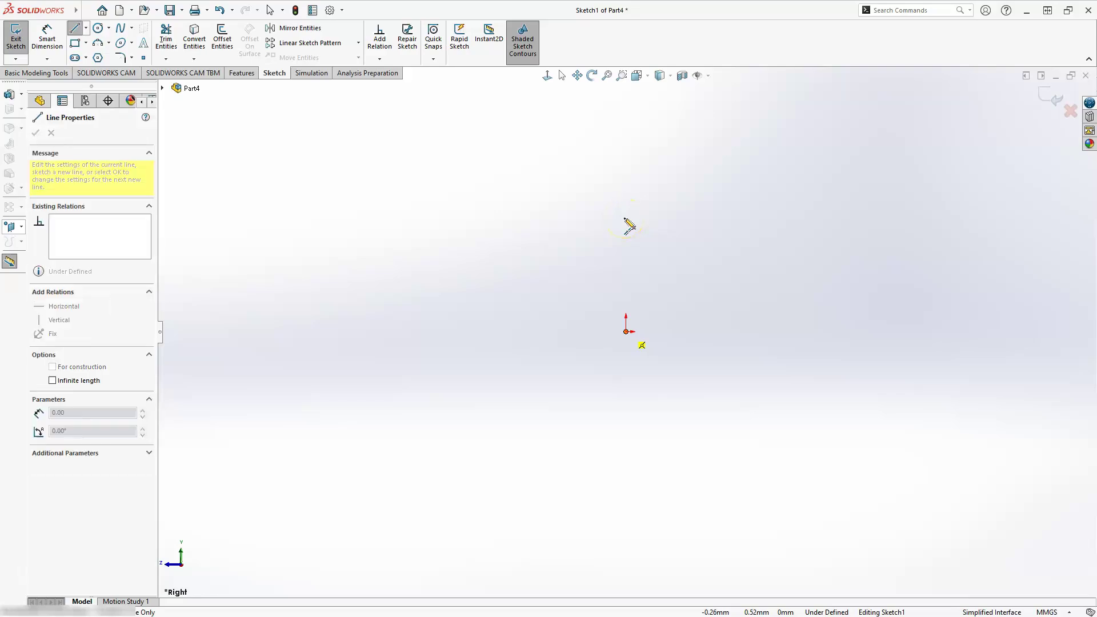
{"action": "left_click", "coordinate": [628, 216]}
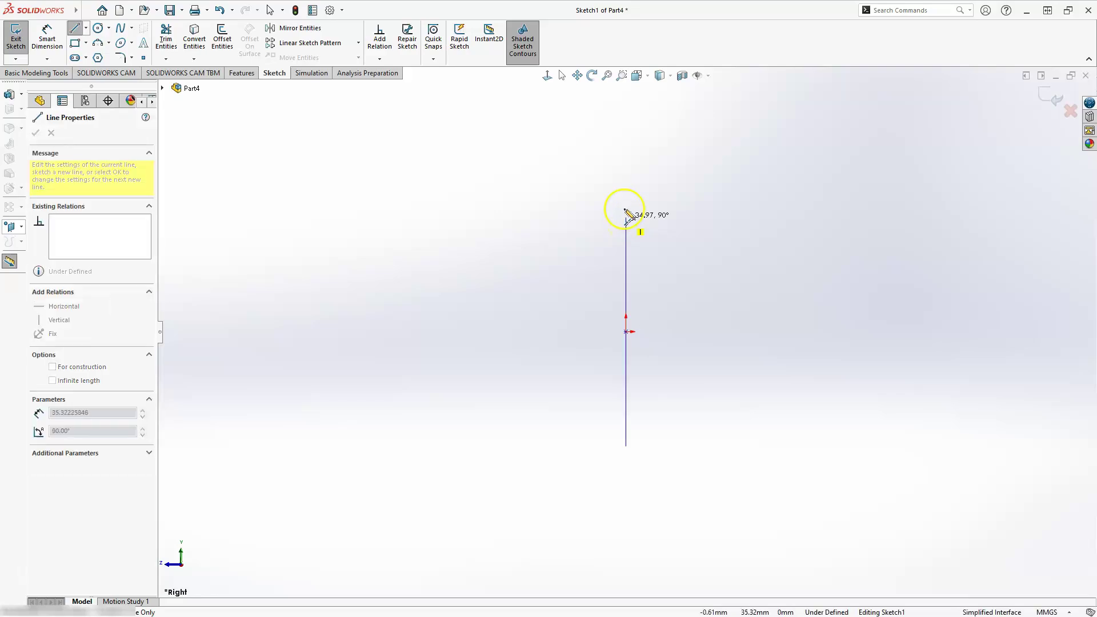
{"action": "left_click", "coordinate": [626, 160]}
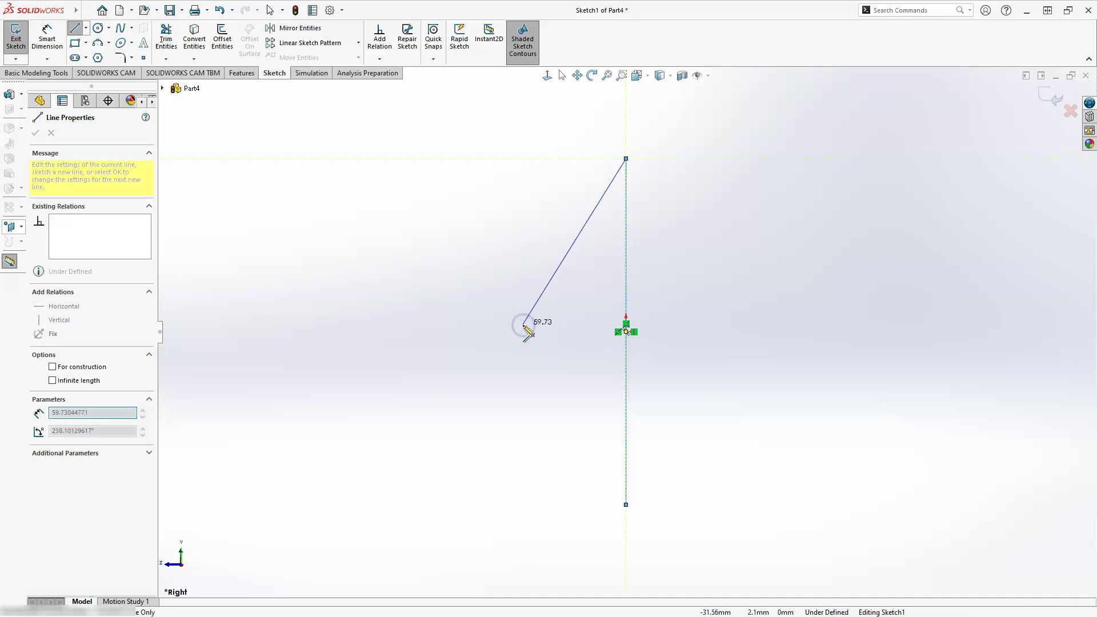
{"action": "key", "text": "Escape"}
{"action": "key", "text": "Escape"}
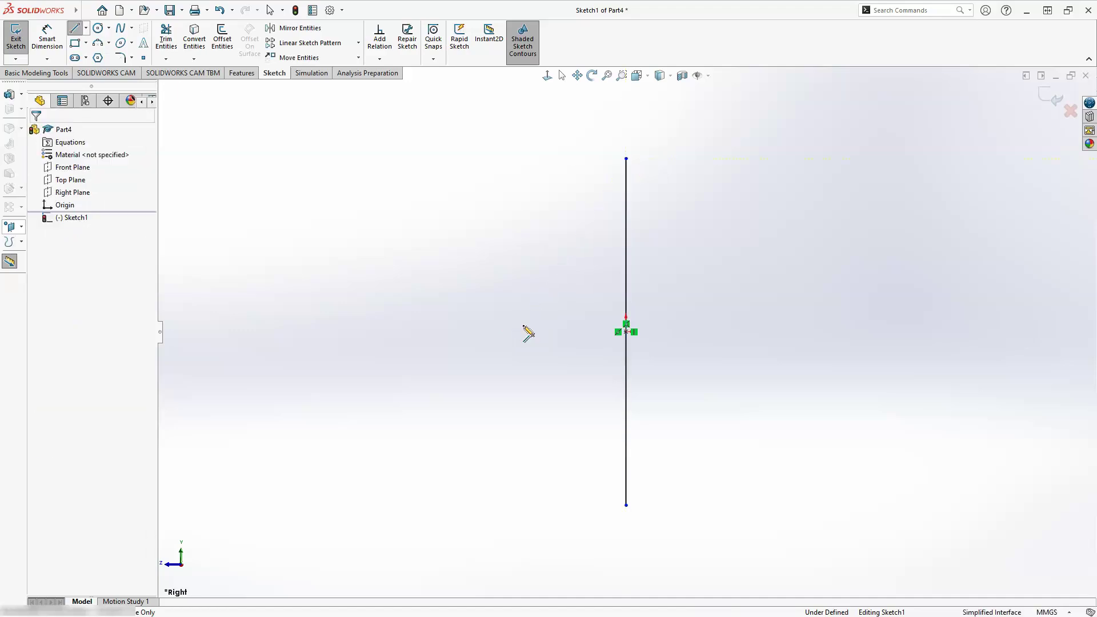
Step: Dimension the vertical line's length as 50 mm and exit the sketch
{"action": "left_click", "coordinate": [47, 36]}
{"action": "left_click", "coordinate": [627, 355]}
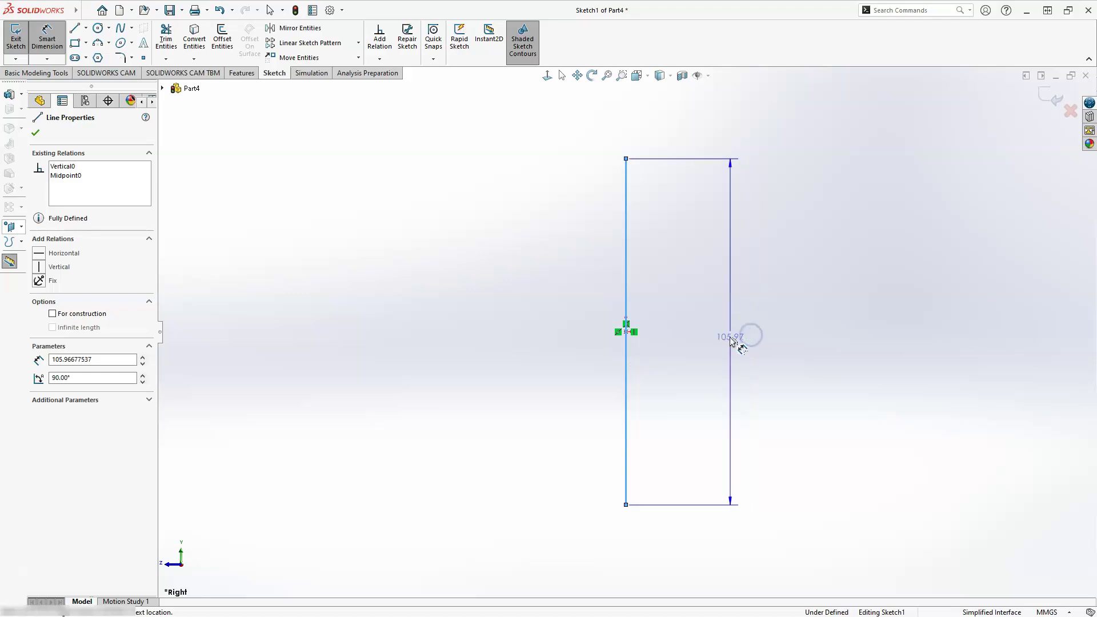
{"action": "left_click", "coordinate": [730, 337]}
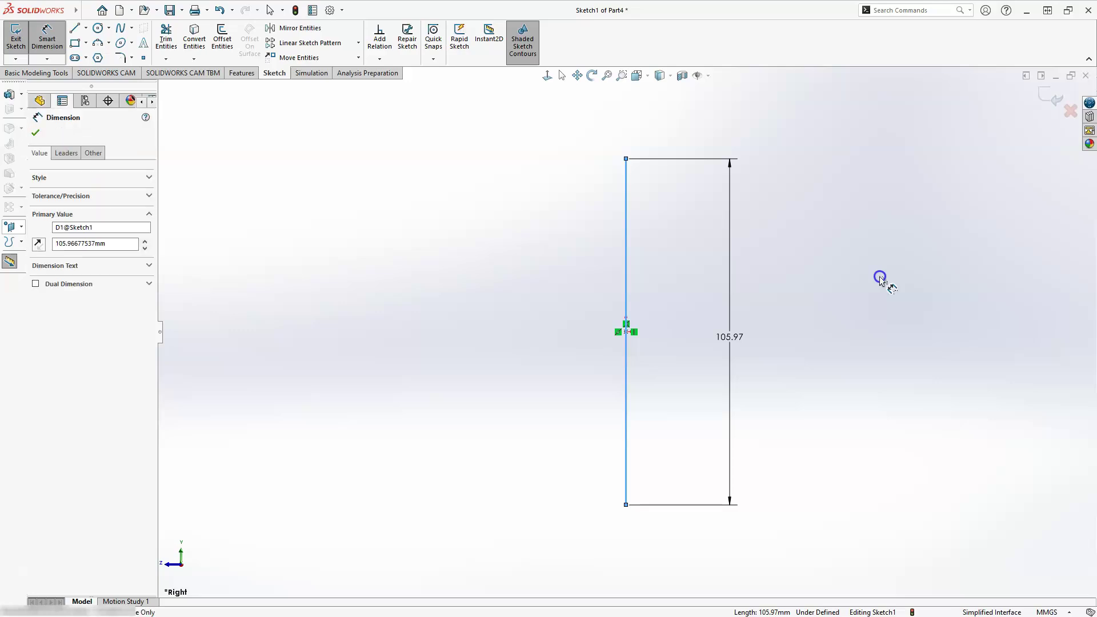
{"action": "type", "text": "50"}
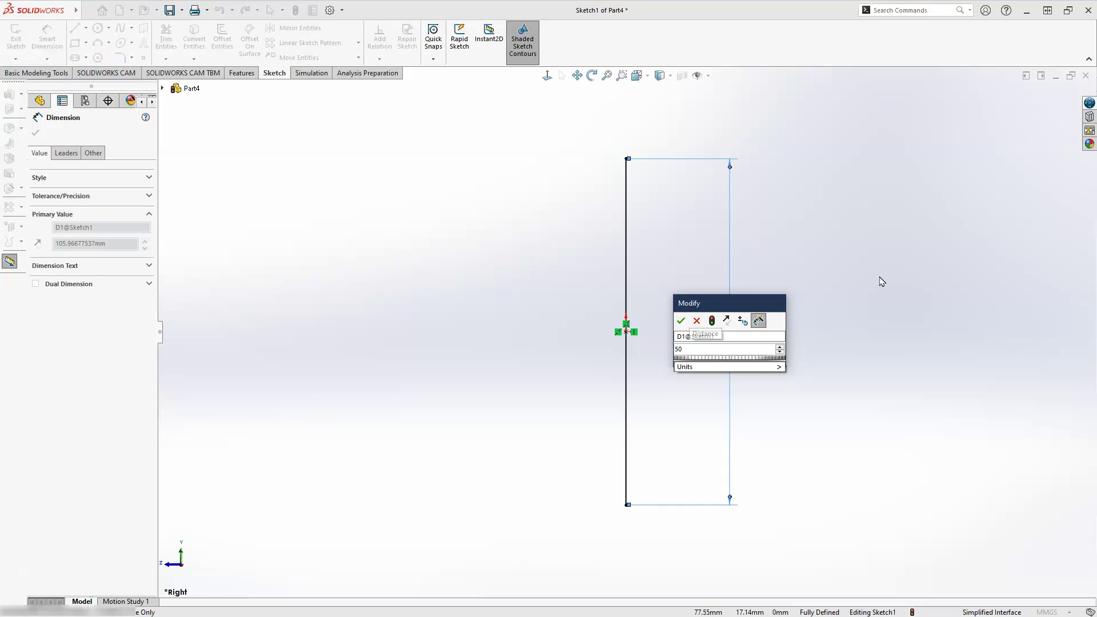
{"action": "left_click", "coordinate": [824, 279]}
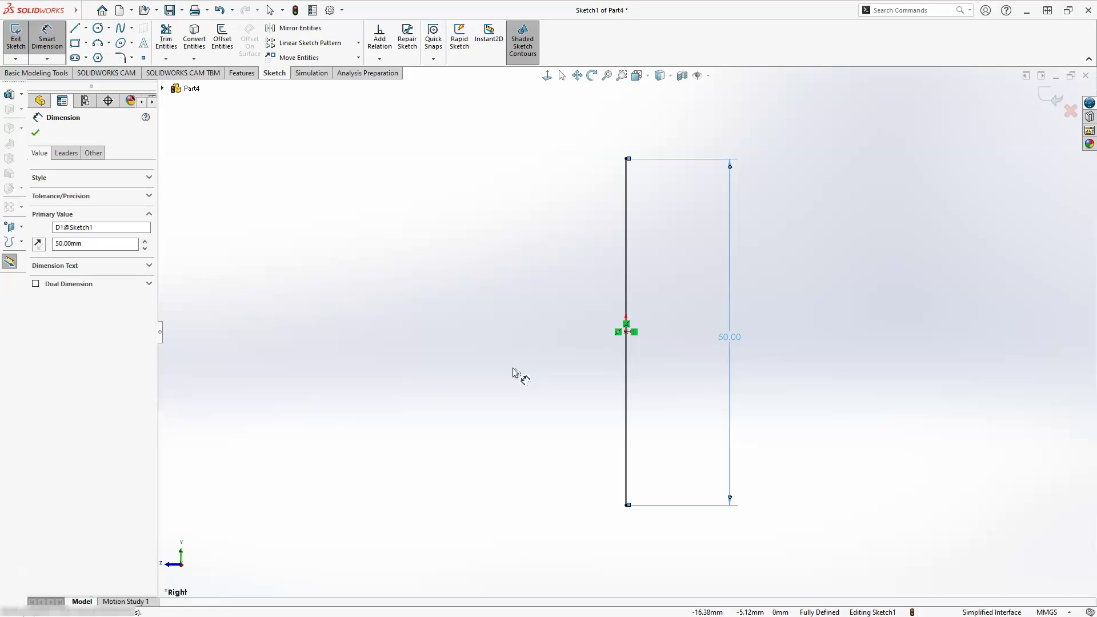
{"action": "left_click", "coordinate": [898, 205]}
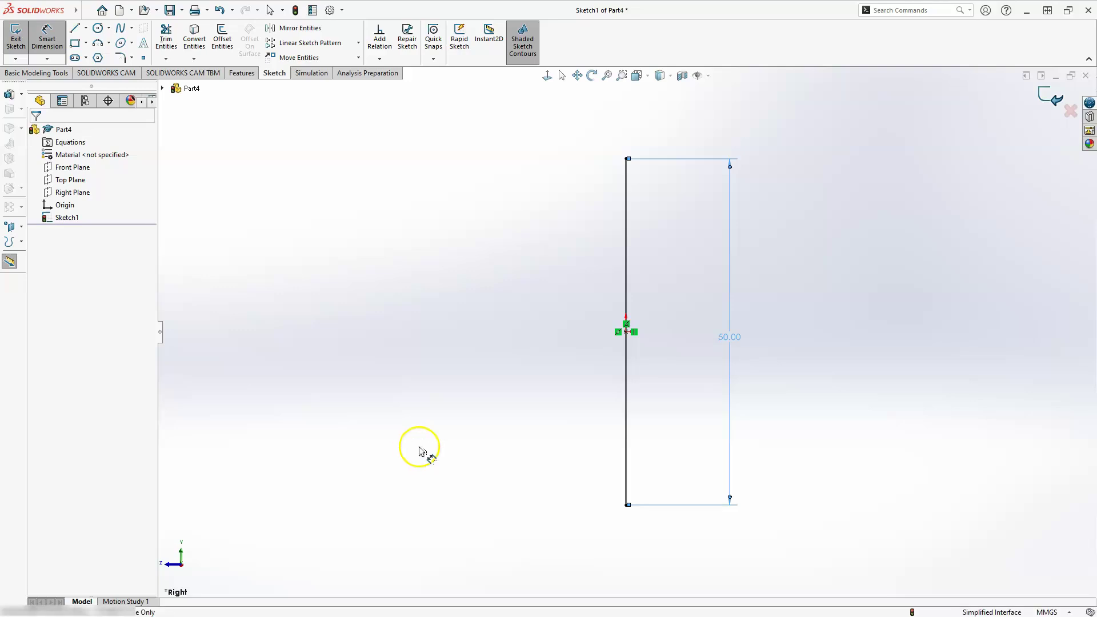
{"action": "key", "text": "ctrl+b"}
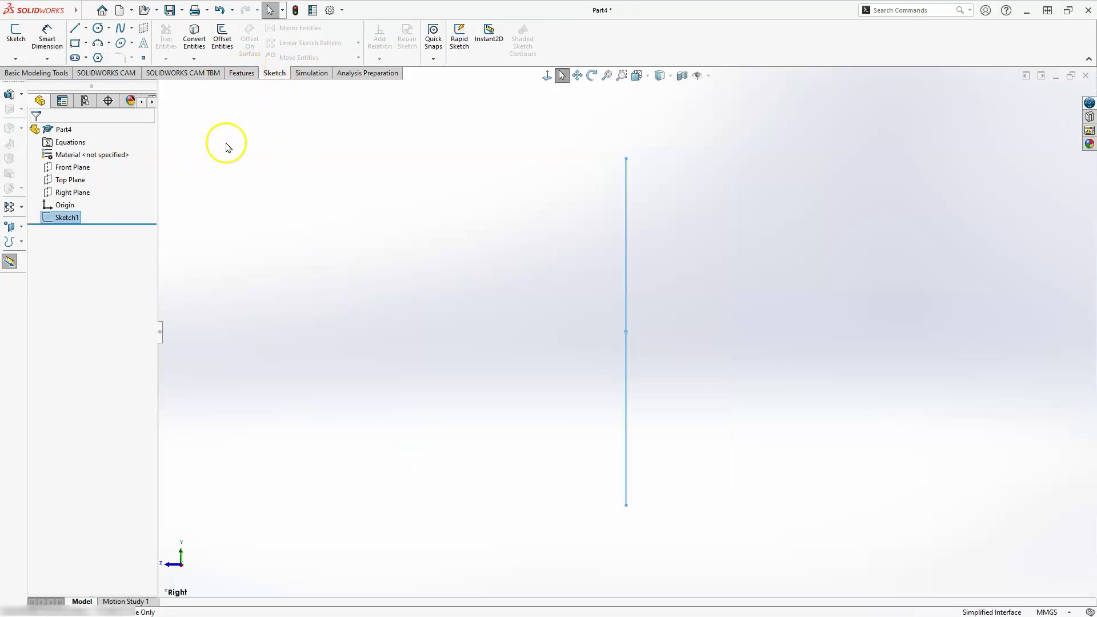
Step: Start an Extruded Boss/Base from the line sketch with a thin-feature thickness of 7 mm
{"action": "left_click", "coordinate": [251, 72]}
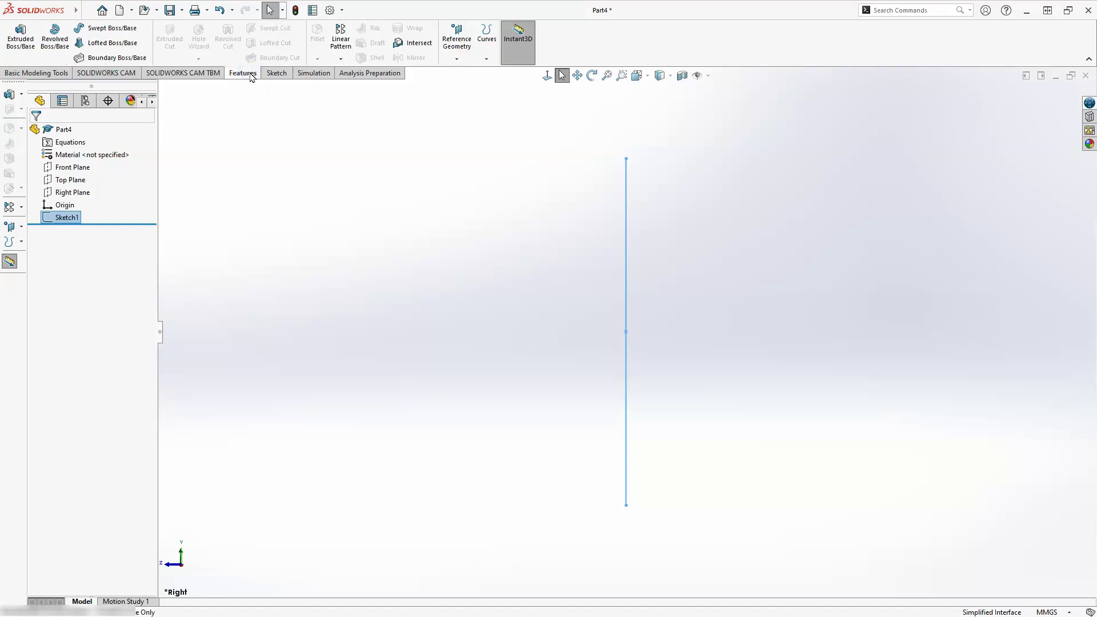
{"action": "key", "text": "s"}
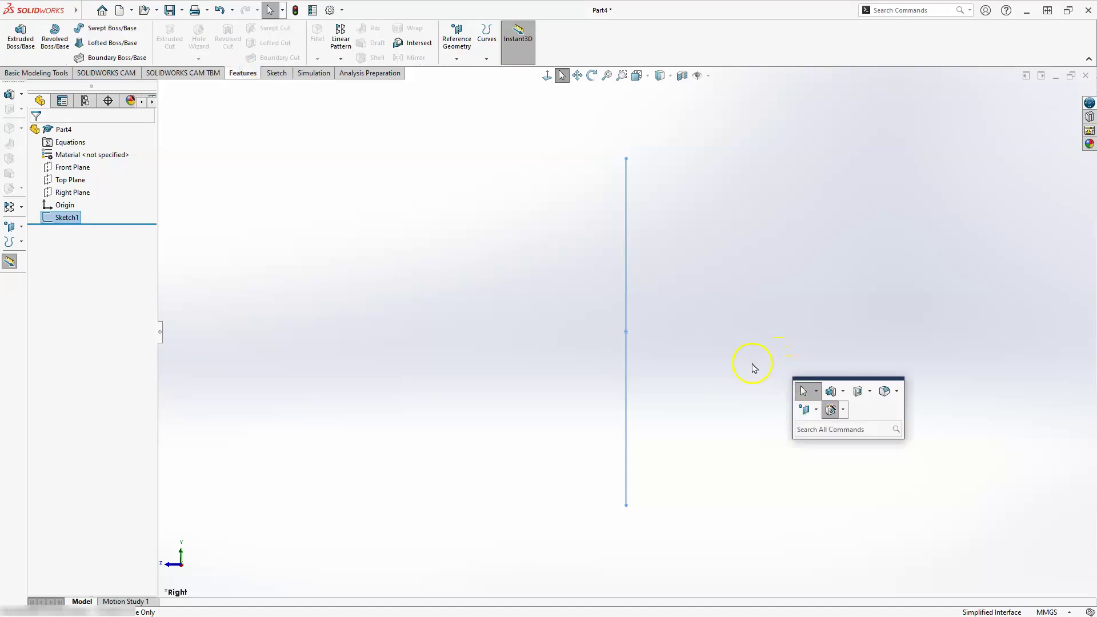
{"action": "left_click", "coordinate": [832, 394]}
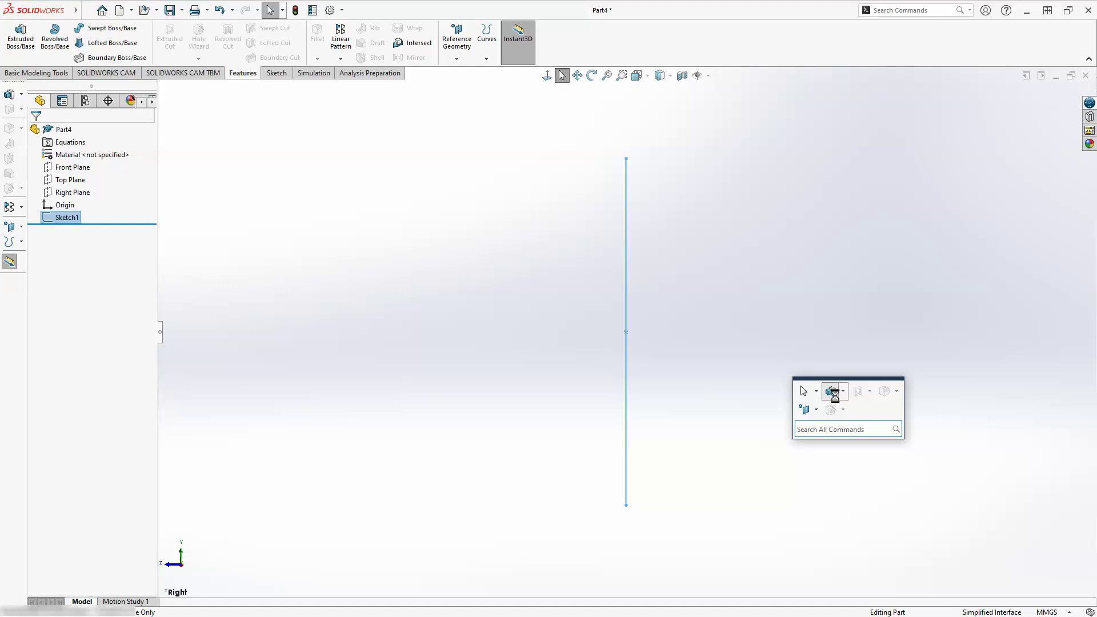
{"action": "left_click", "coordinate": [834, 393]}
{"action": "left_click", "coordinate": [672, 252]}
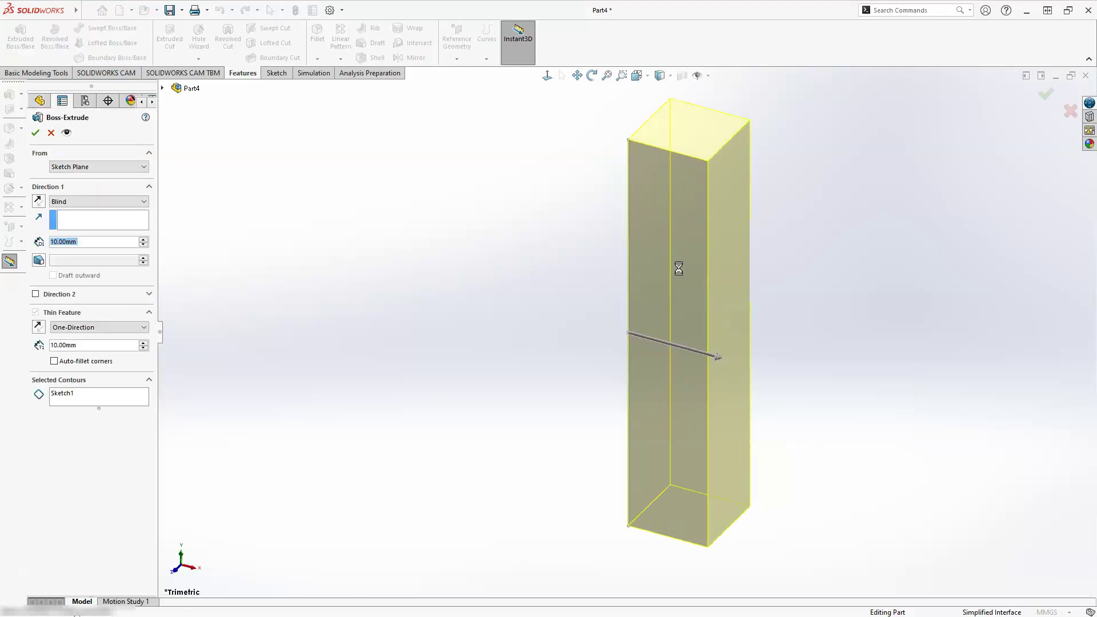
{"action": "left_click", "coordinate": [79, 345]}
{"action": "double_click", "coordinate": [65, 346]}
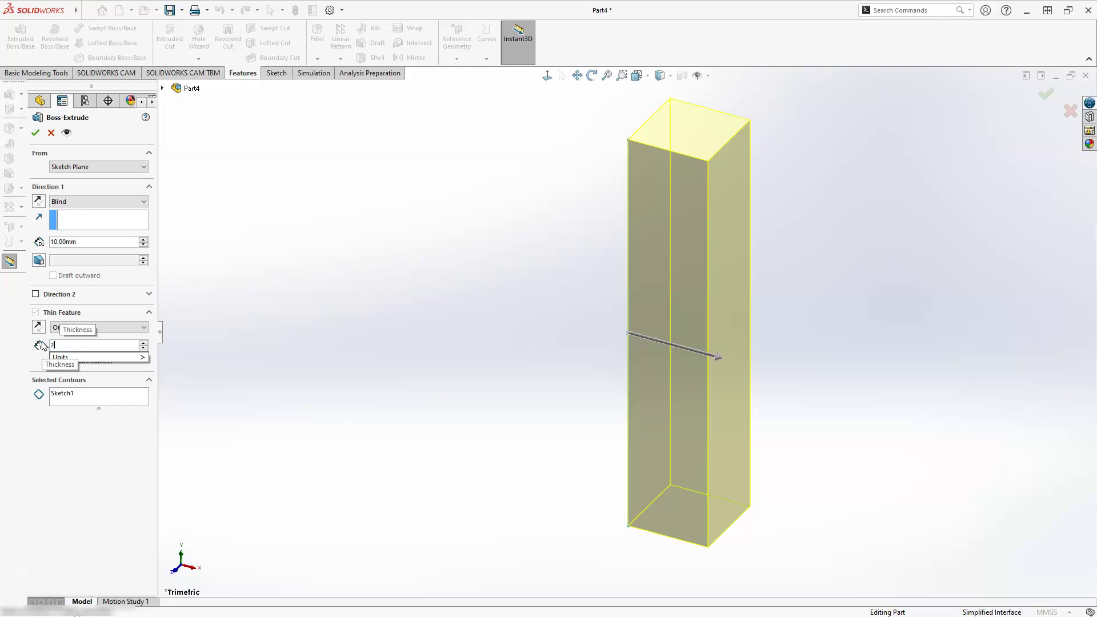
Step: Set the extrusion depth to 120 mm
{"action": "left_click", "coordinate": [80, 240]}
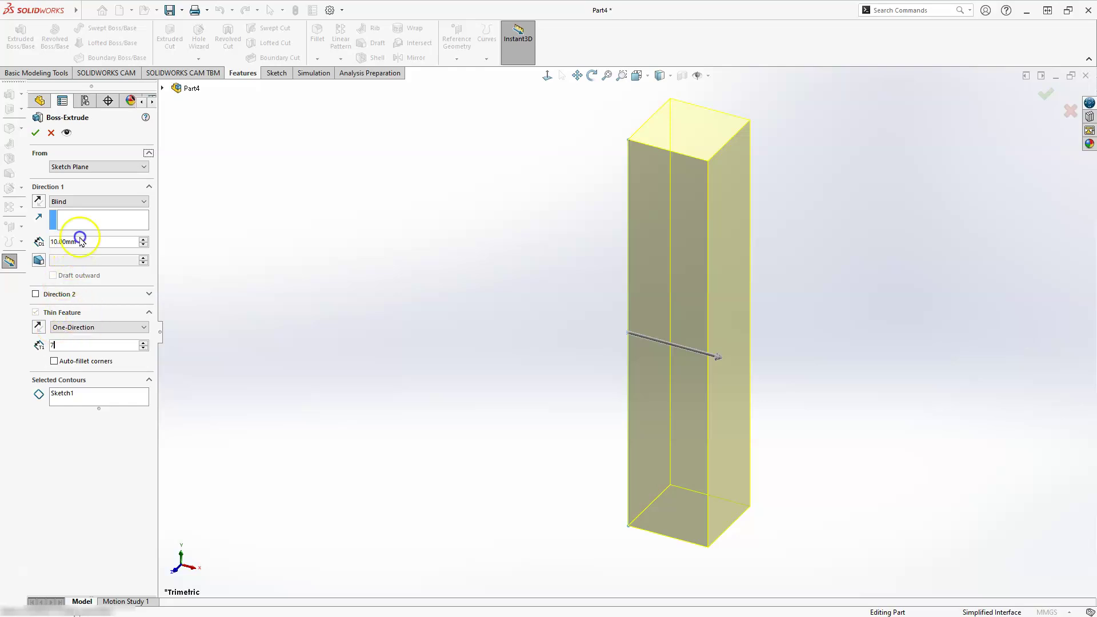
{"action": "left_click_drag", "start_coordinate": [80, 240], "coordinate": [62, 241]}
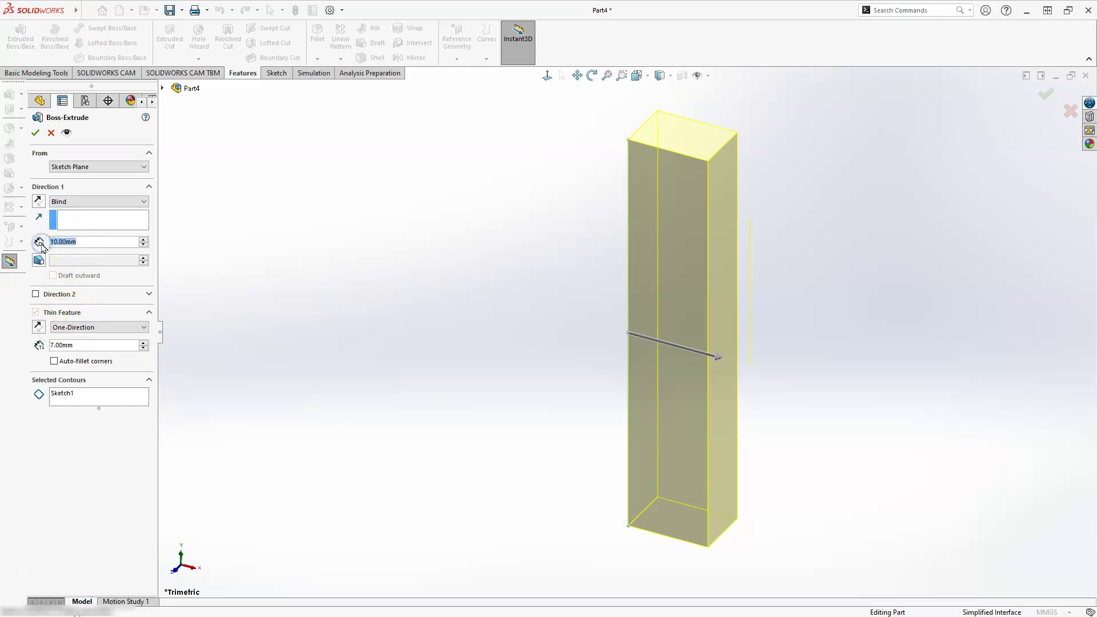
{"action": "left_click", "coordinate": [853, 491]}
{"action": "type", "text": "120"}
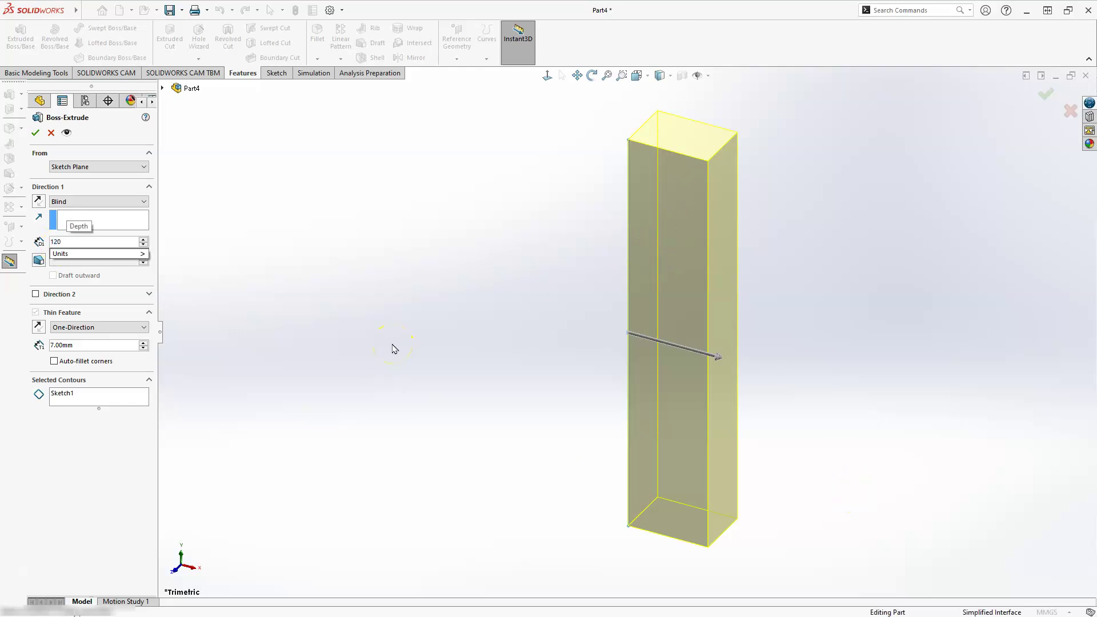
{"action": "key", "text": "Return"}
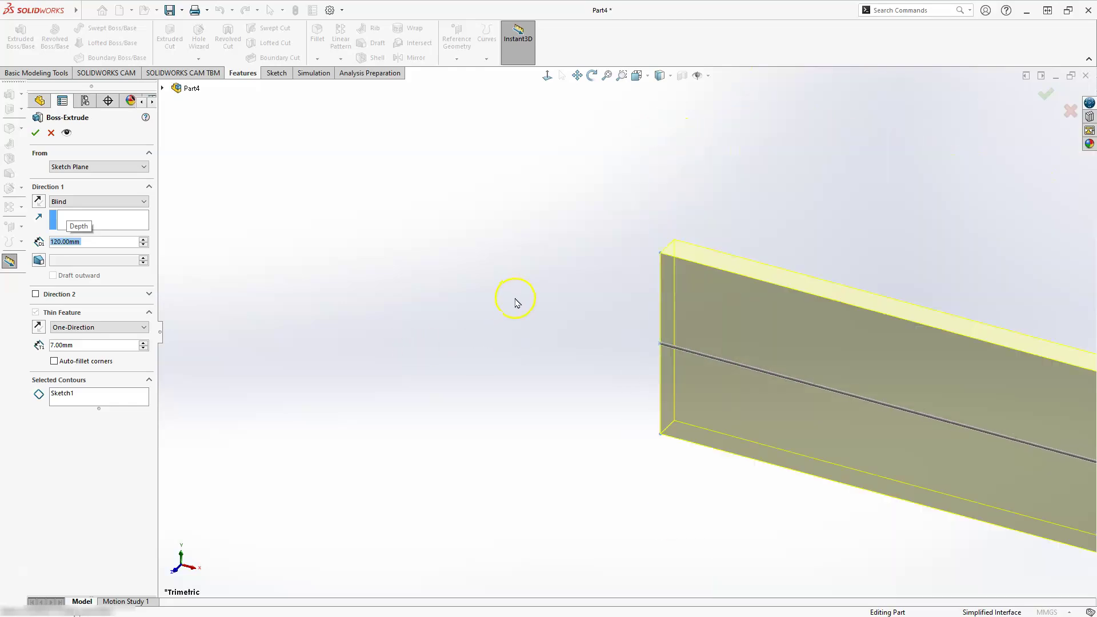
{"action": "scroll", "coordinate": [543, 307], "scroll_direction": "up", "scroll_amount": 2}
{"action": "scroll", "coordinate": [977, 350], "scroll_direction": "down", "scroll_amount": 2}
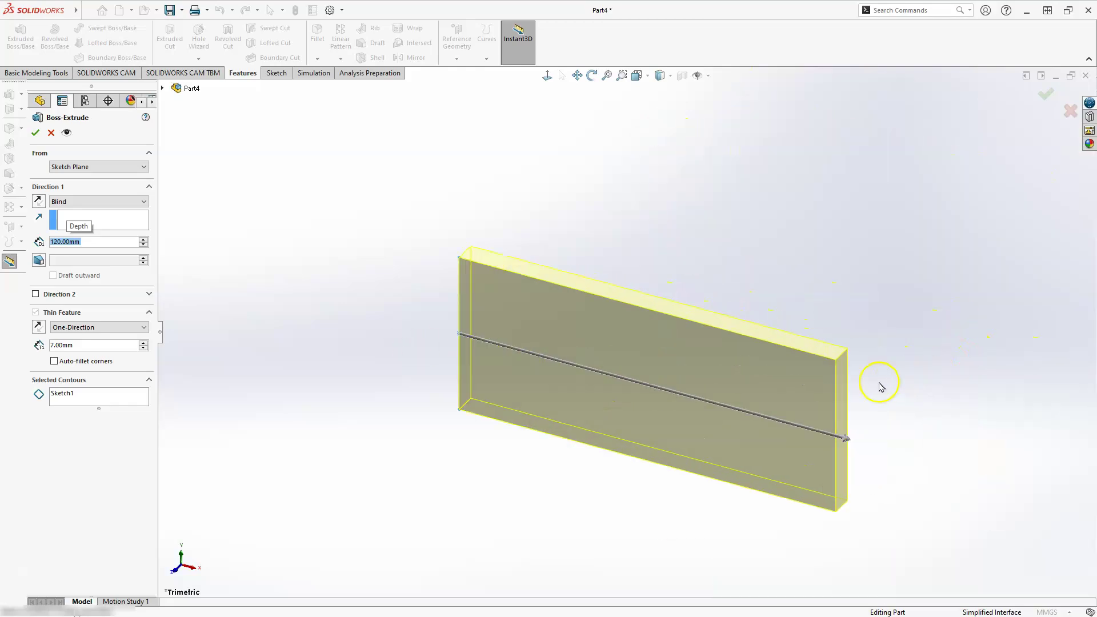
Step: Set the extrusion's end condition to Mid Plane and the thin-feature type to Mid-Plane
{"action": "left_click", "coordinate": [126, 203]}
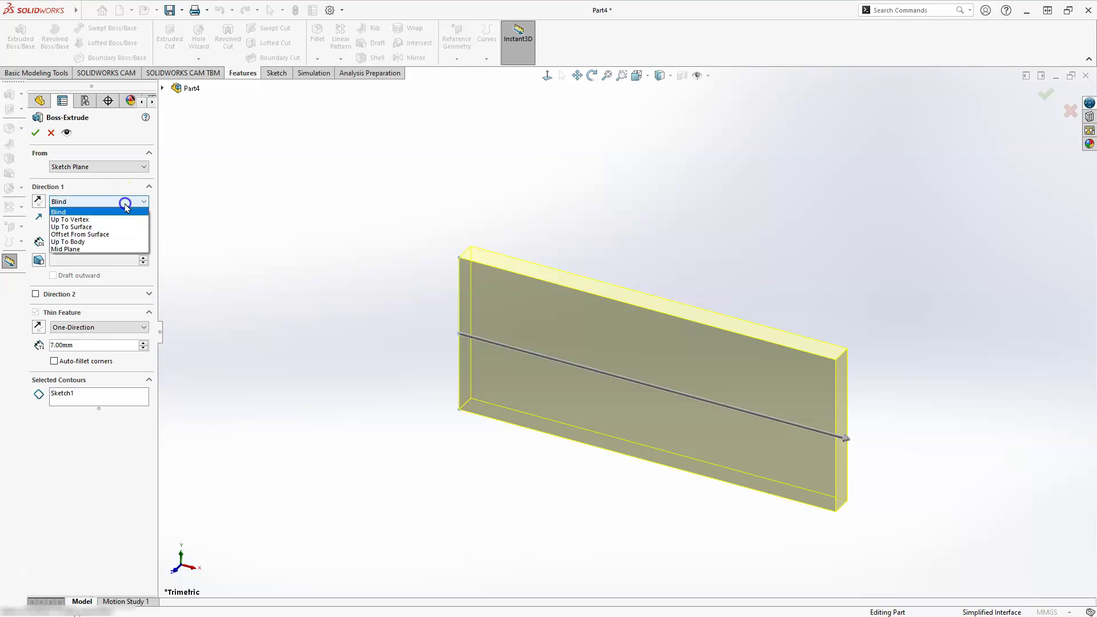
{"action": "left_click", "coordinate": [65, 249]}
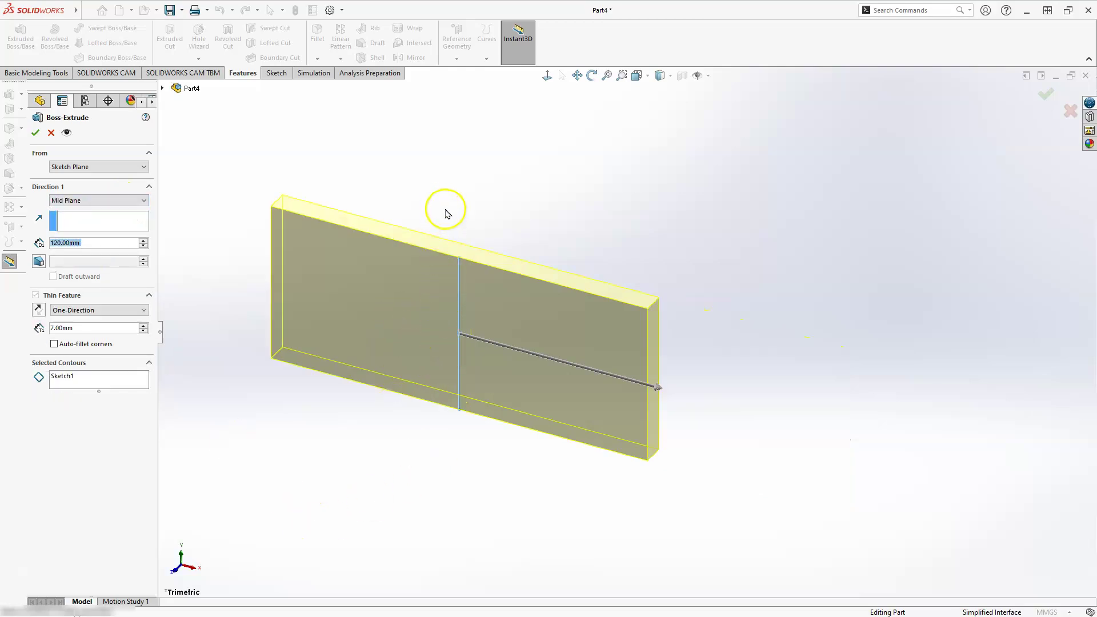
{"action": "scroll", "coordinate": [667, 329], "scroll_direction": "up", "scroll_amount": 2}
{"action": "scroll", "coordinate": [431, 377], "scroll_direction": "down", "scroll_amount": 3}
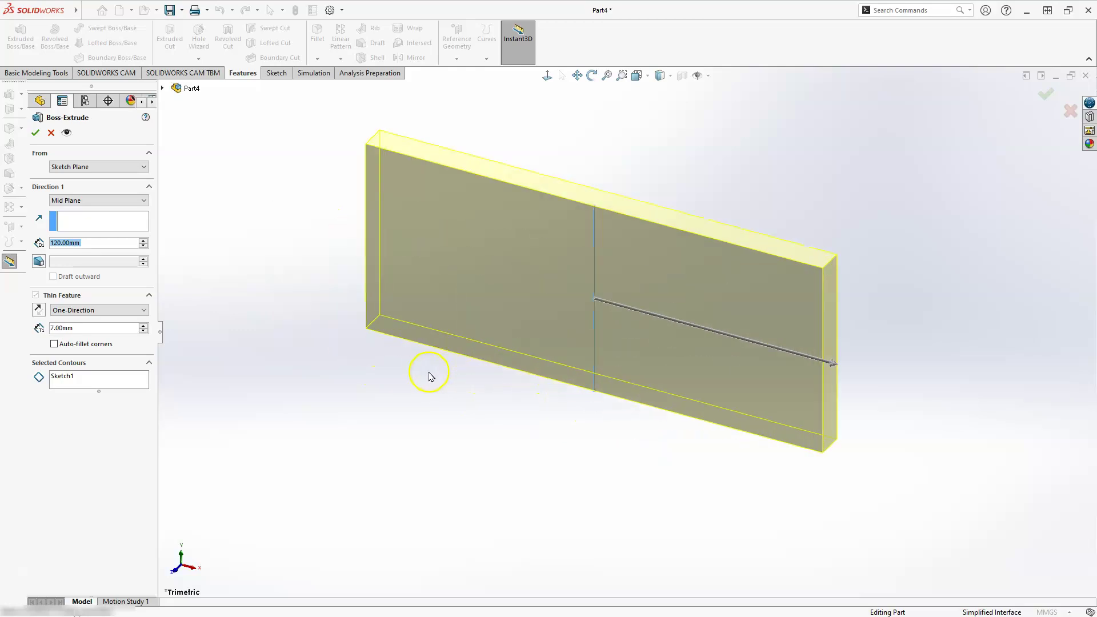
{"action": "middle_click_drag", "start_coordinate": [578, 362], "coordinate": [515, 360]}
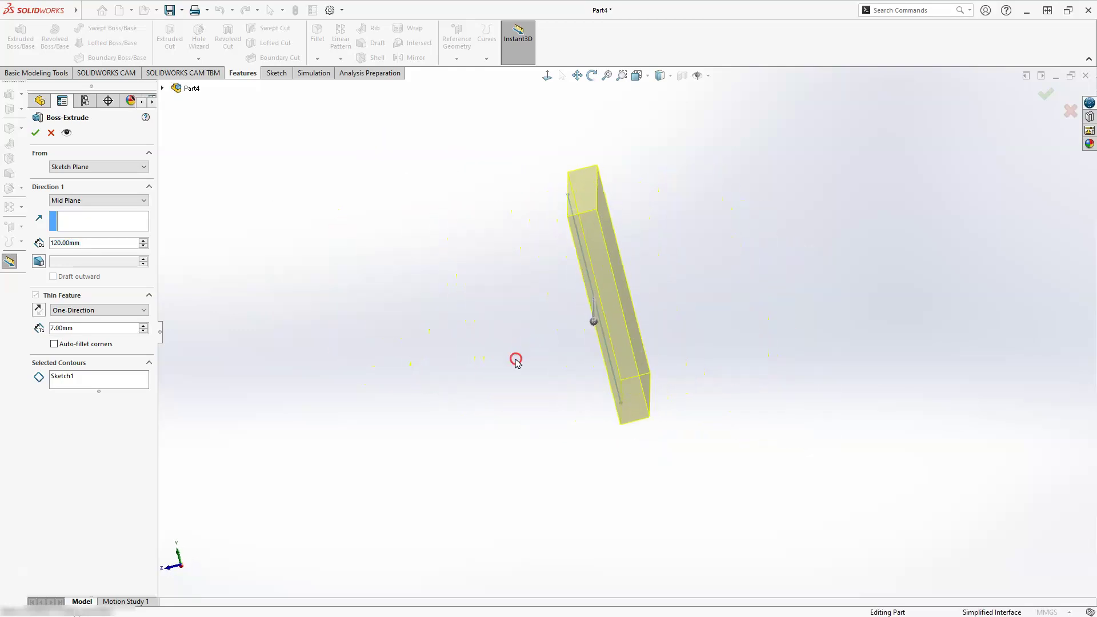
{"action": "left_click", "coordinate": [98, 312]}
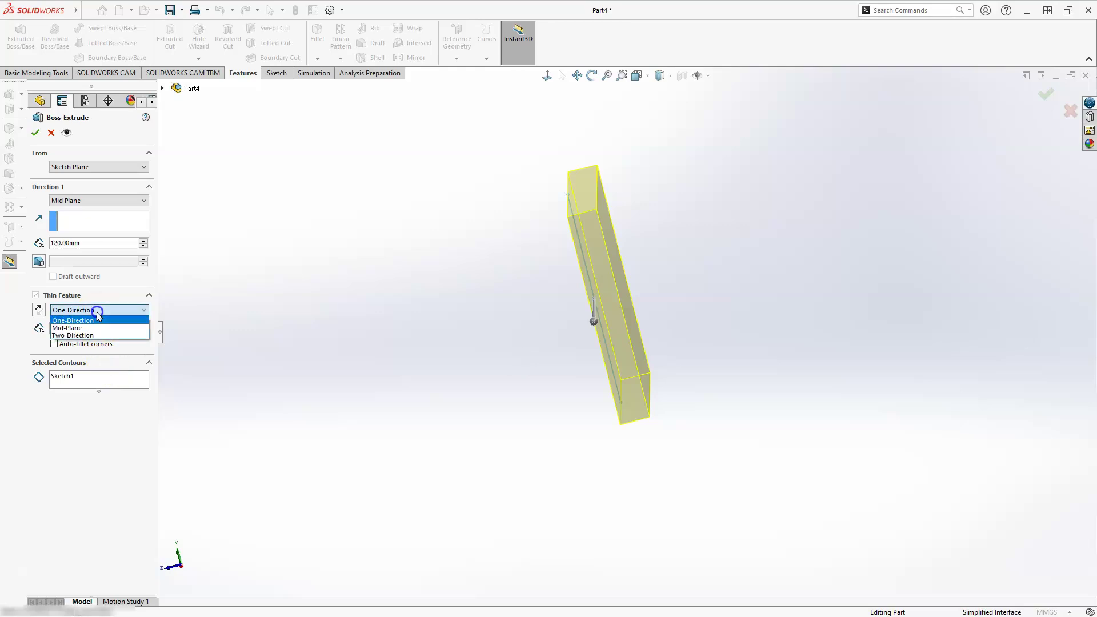
{"action": "left_click", "coordinate": [67, 329]}
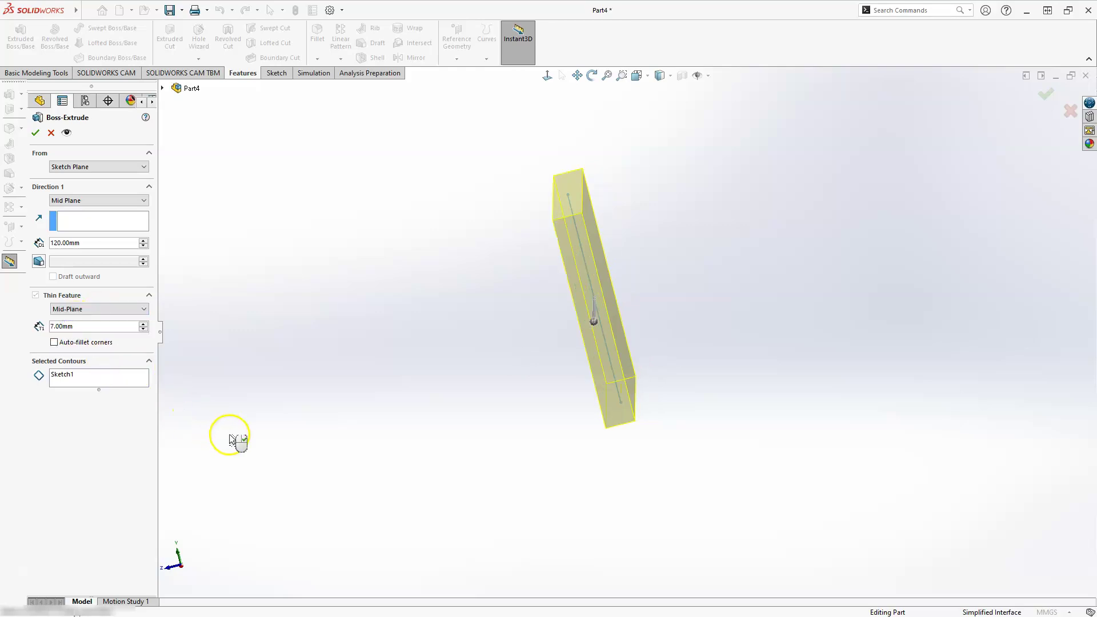
{"action": "middle_click_drag", "start_coordinate": [308, 416], "coordinate": [376, 478]}
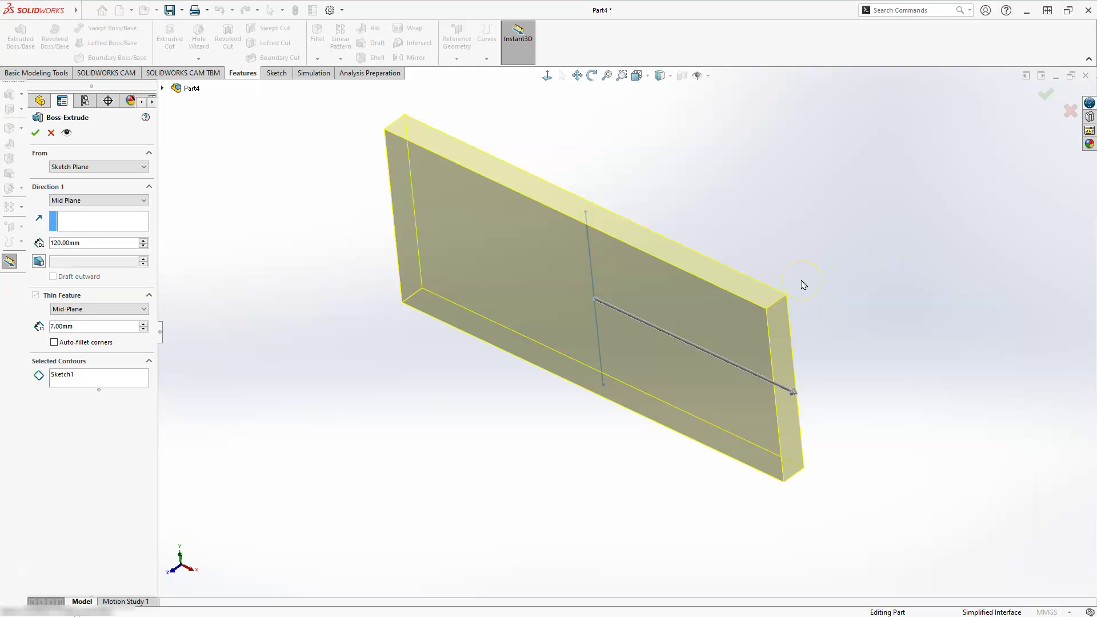
Step: Keep the thin-feature type at Mid-Plane and accept the extrusion
{"action": "left_click", "coordinate": [83, 310]}
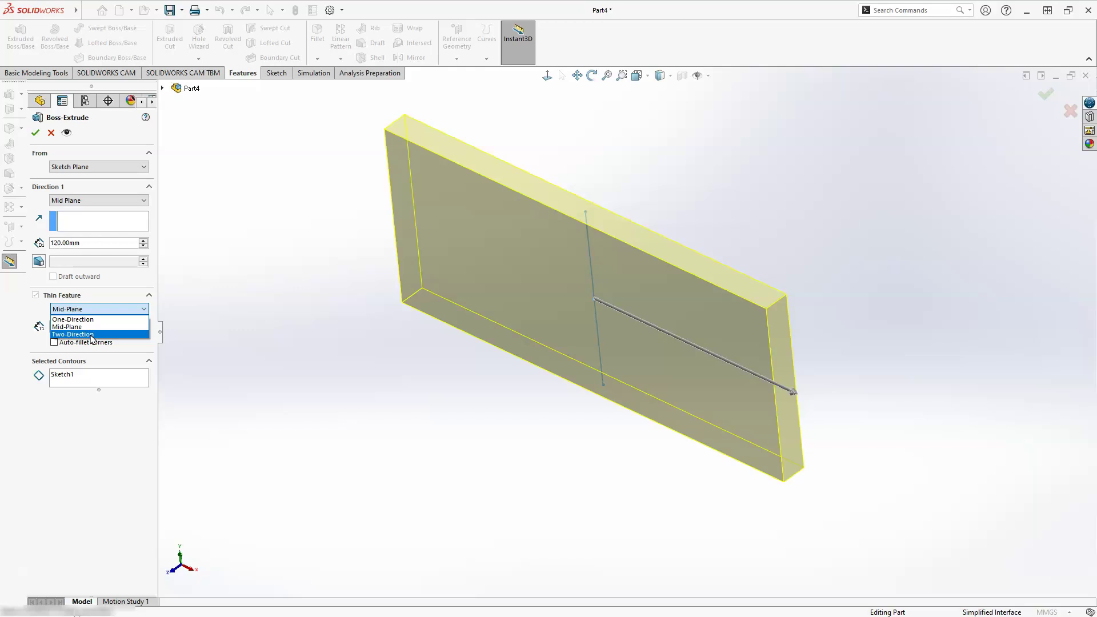
{"action": "left_click", "coordinate": [65, 323]}
{"action": "left_click", "coordinate": [65, 326]}
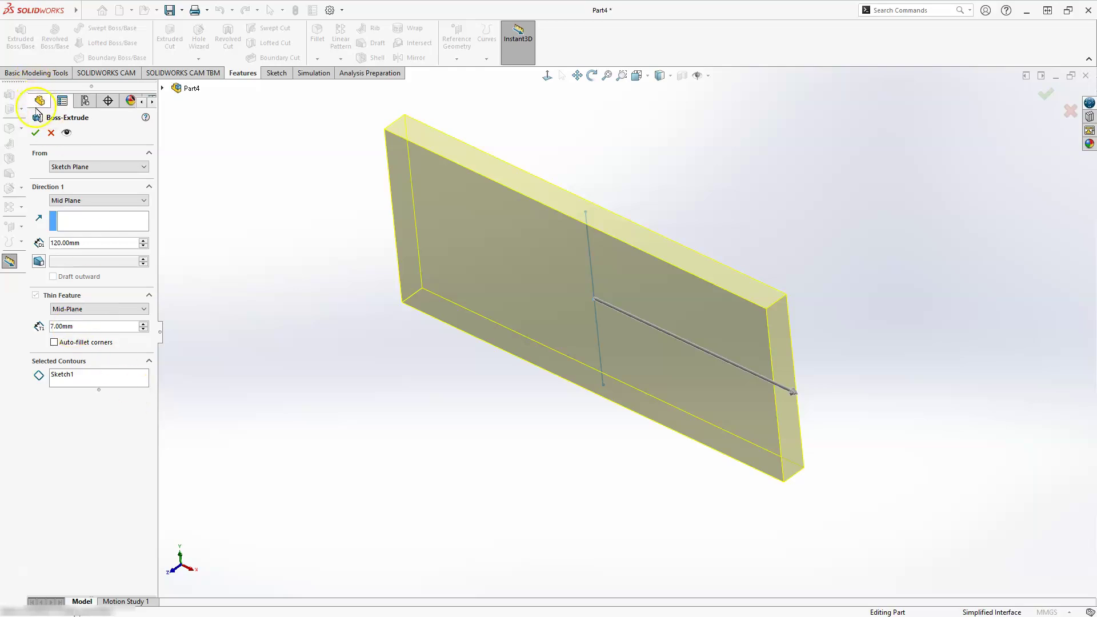
{"action": "left_click", "coordinate": [36, 135]}
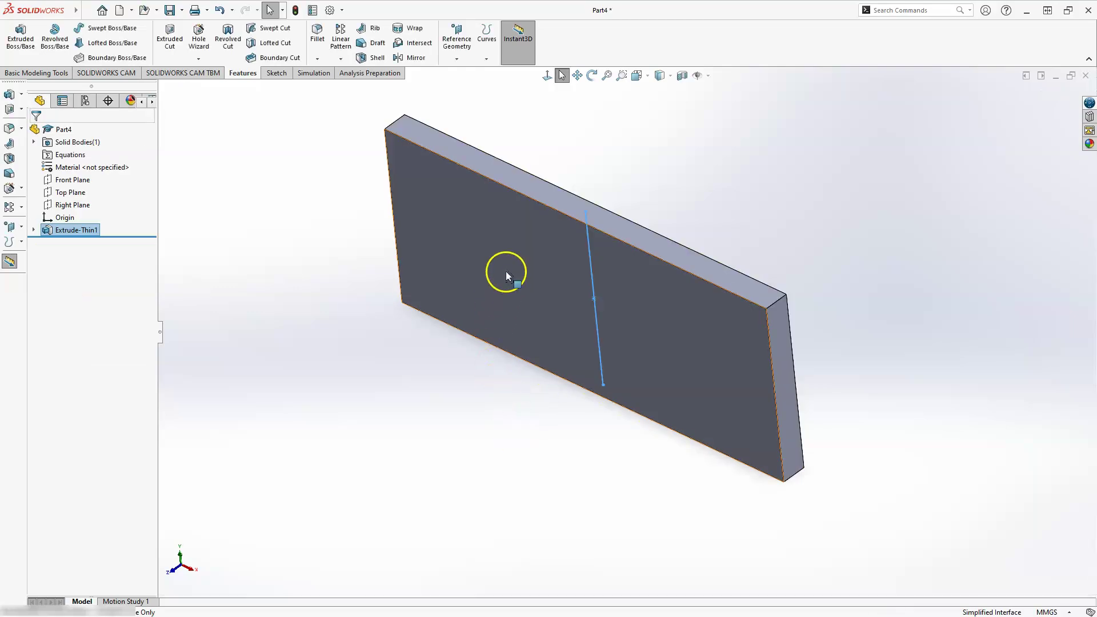
Step: Start a sketch on the plate's large front face and draw a center rectangle about 91 x 36 mm from the origin
{"action": "left_click", "coordinate": [485, 243]}
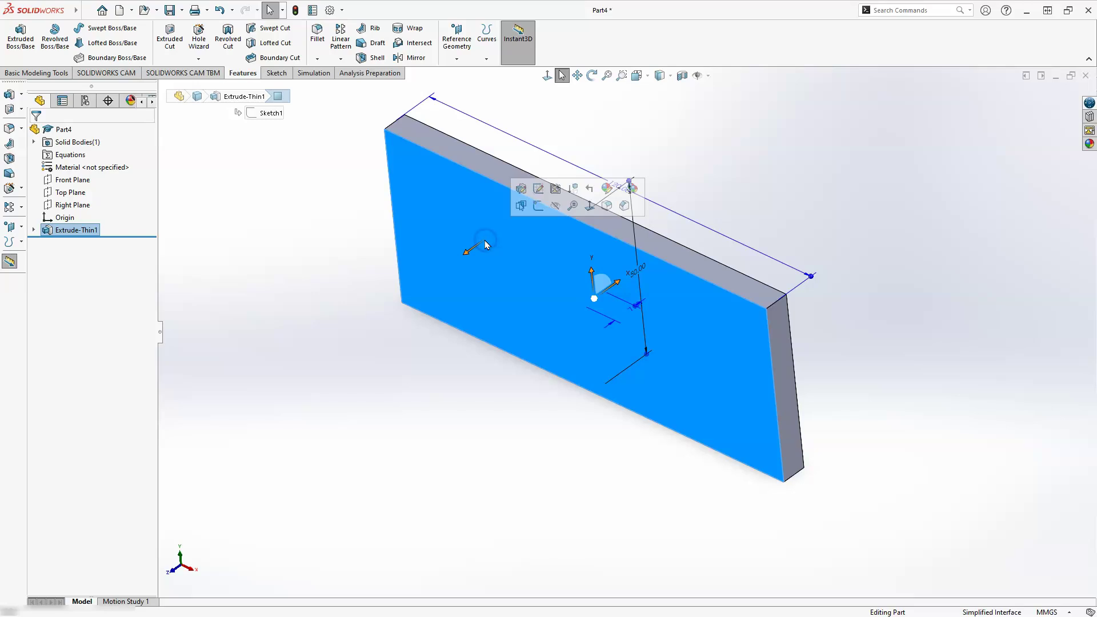
{"action": "left_click", "coordinate": [538, 207]}
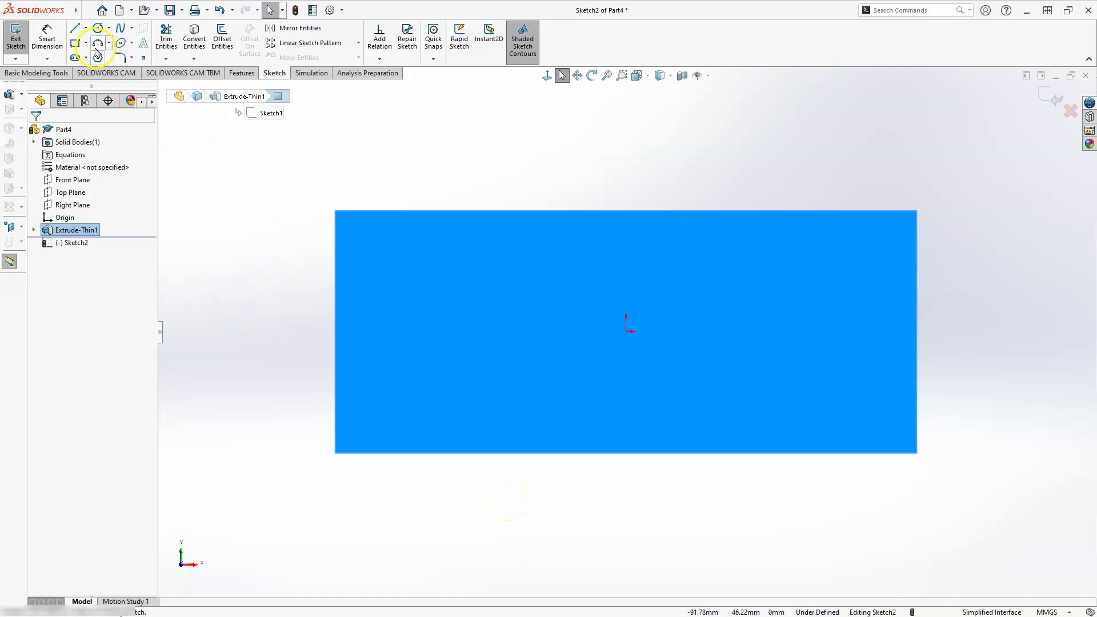
{"action": "left_click", "coordinate": [75, 43]}
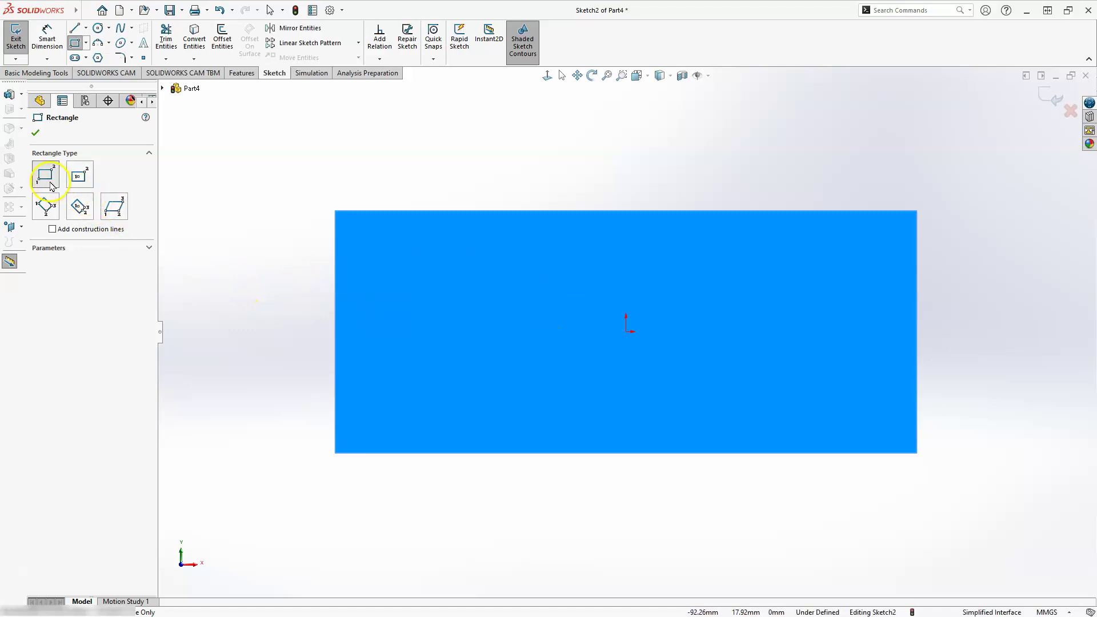
{"action": "left_click", "coordinate": [81, 174]}
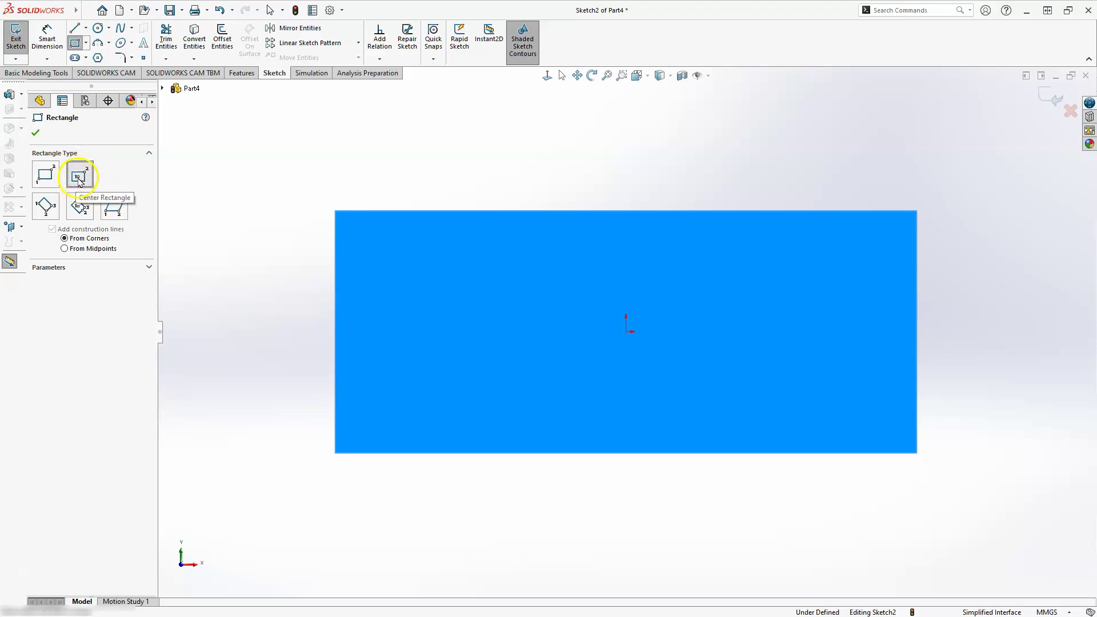
{"action": "left_click", "coordinate": [627, 331]}
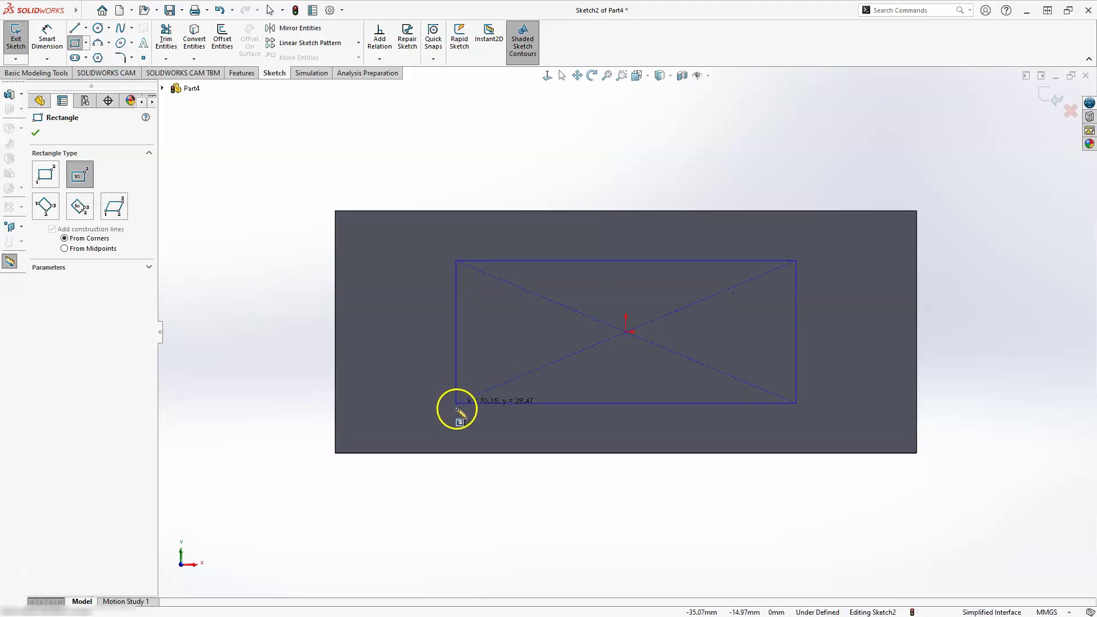
{"action": "left_click", "coordinate": [407, 421]}
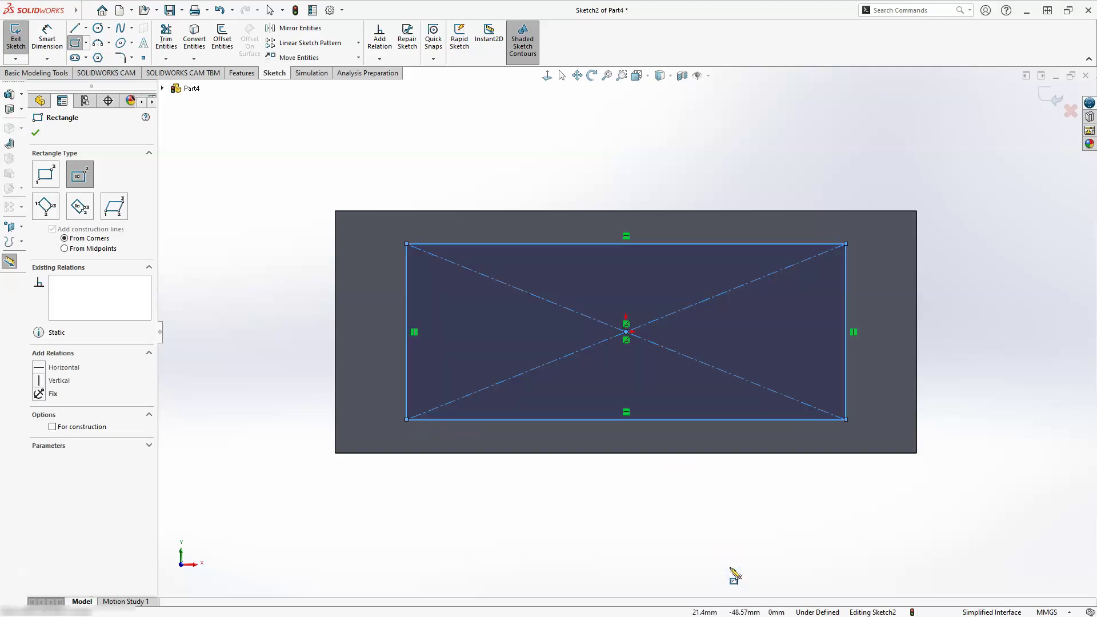
{"action": "key", "text": "Escape"}
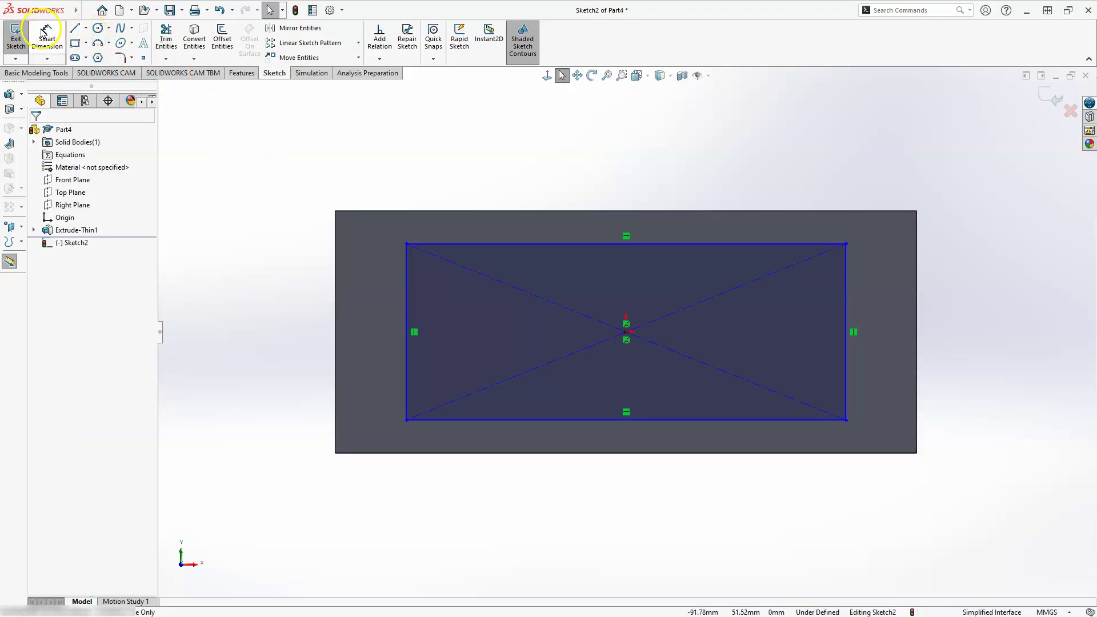
Step: Dimension the rectangle's vertical side as 30 mm
{"action": "left_click", "coordinate": [54, 41]}
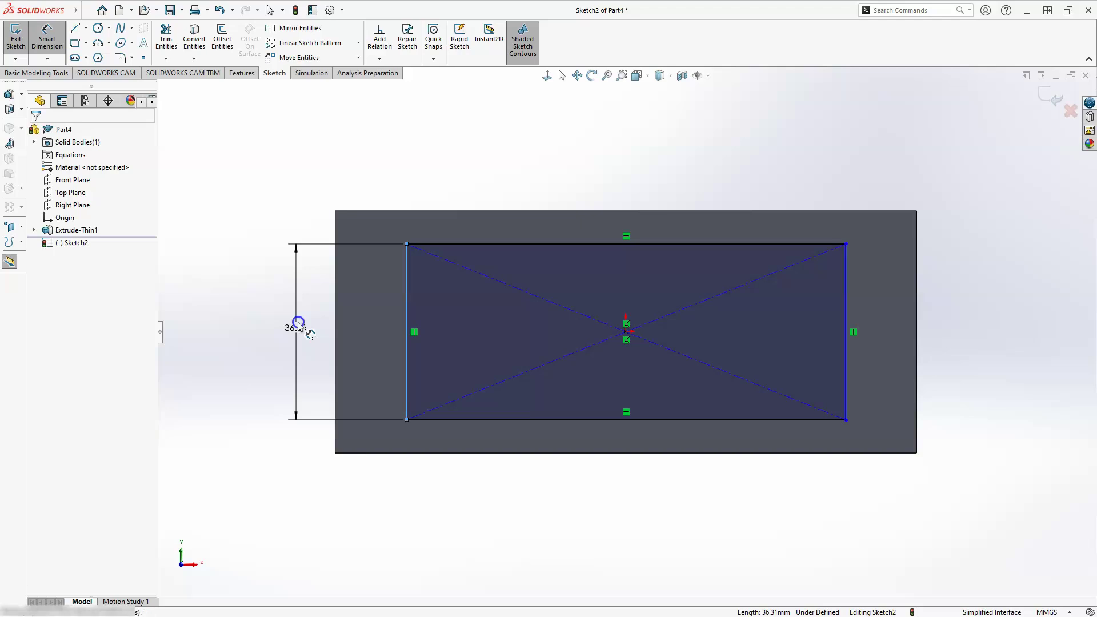
{"action": "left_click", "coordinate": [298, 325]}
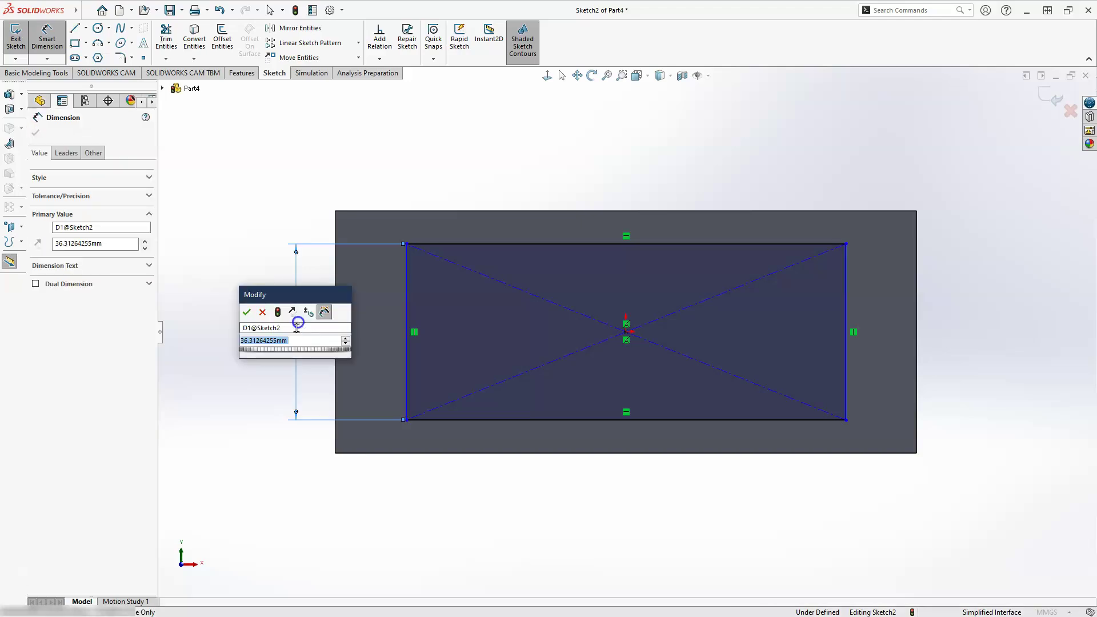
{"action": "type", "text": "30"}
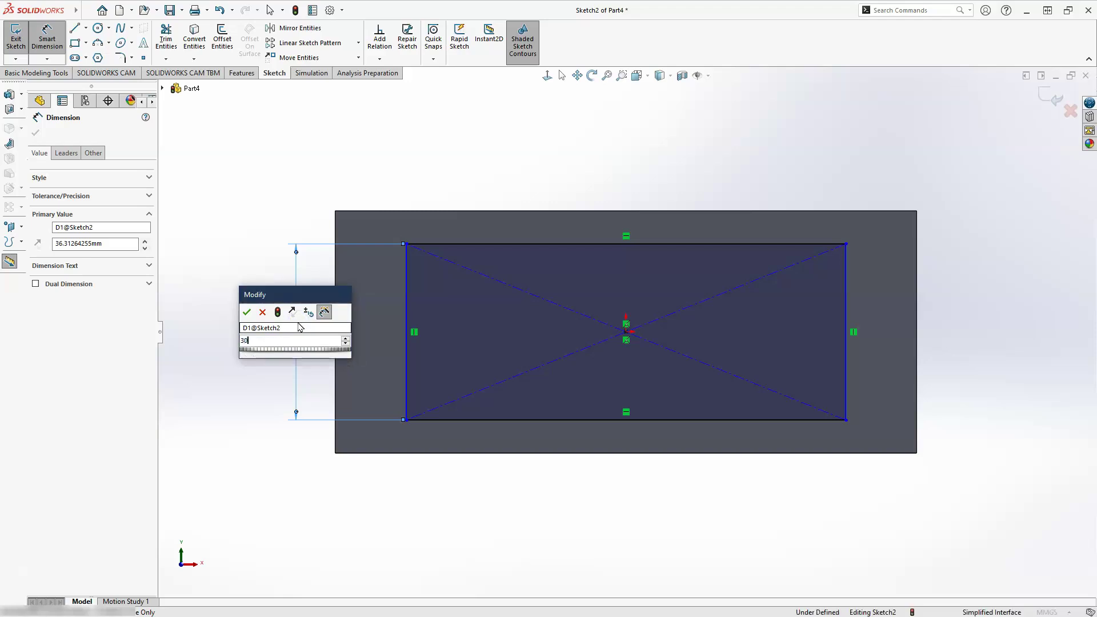
{"action": "key", "text": "Escape"}
{"action": "left_click", "coordinate": [309, 335]}
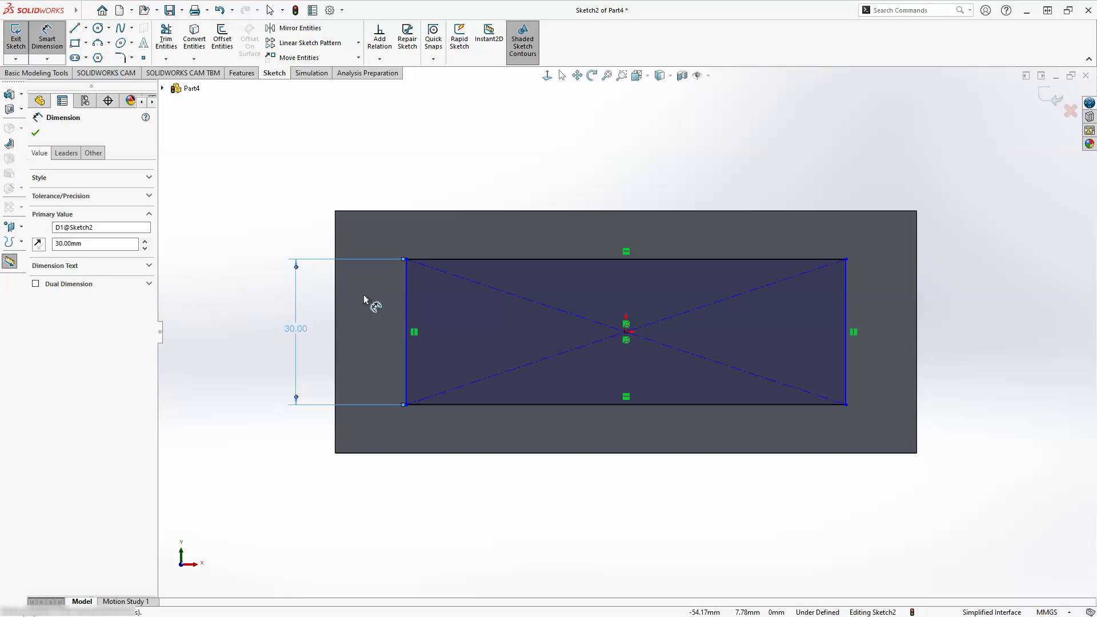
Step: Dimension the rectangle's upper horizontal side as 100 mm and end dimensioning
{"action": "left_click", "coordinate": [497, 259]}
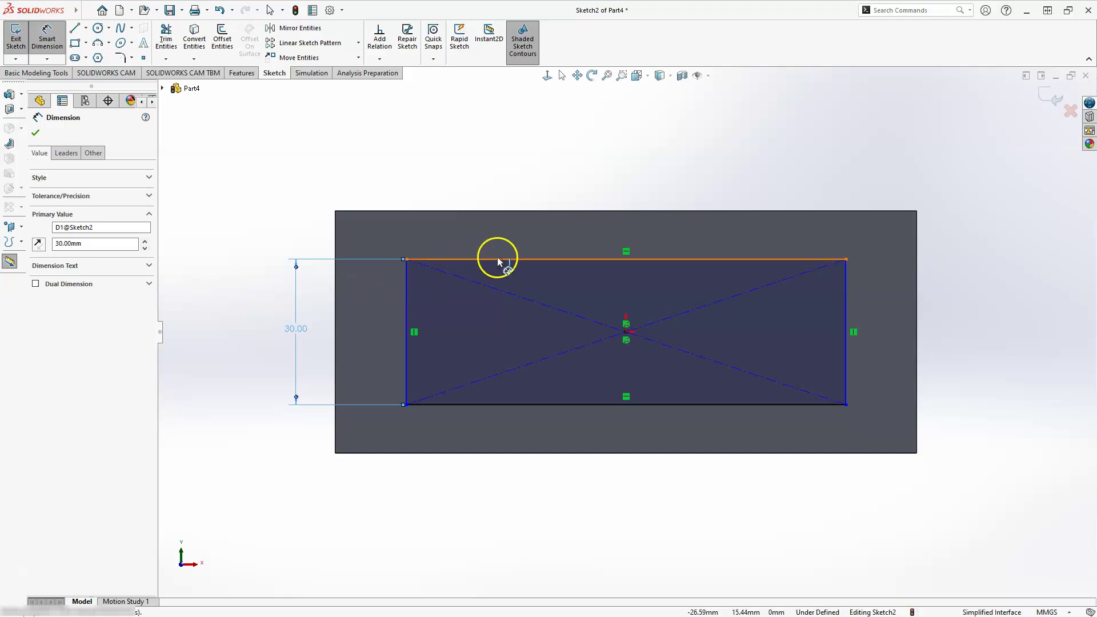
{"action": "left_click", "coordinate": [641, 179]}
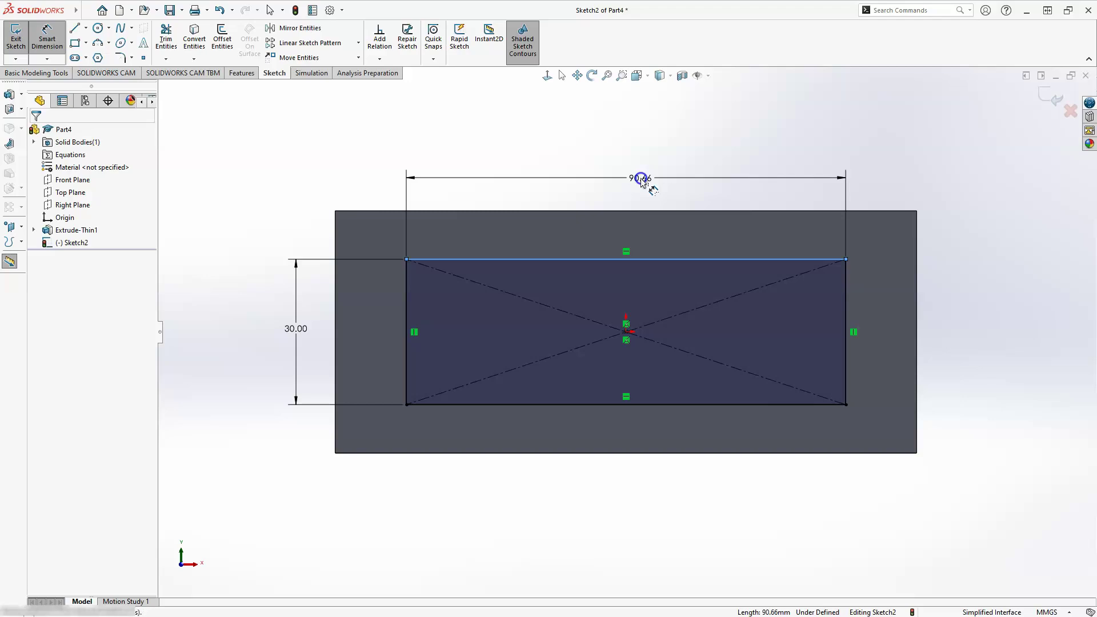
{"action": "double_click", "coordinate": [642, 179]}
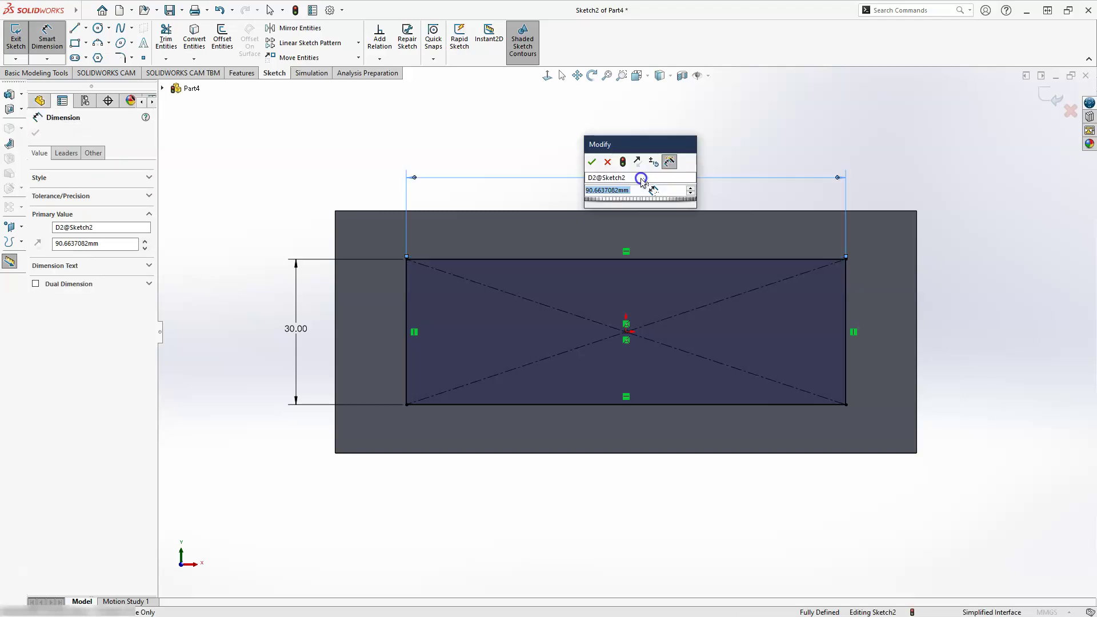
{"action": "type", "text": "100"}
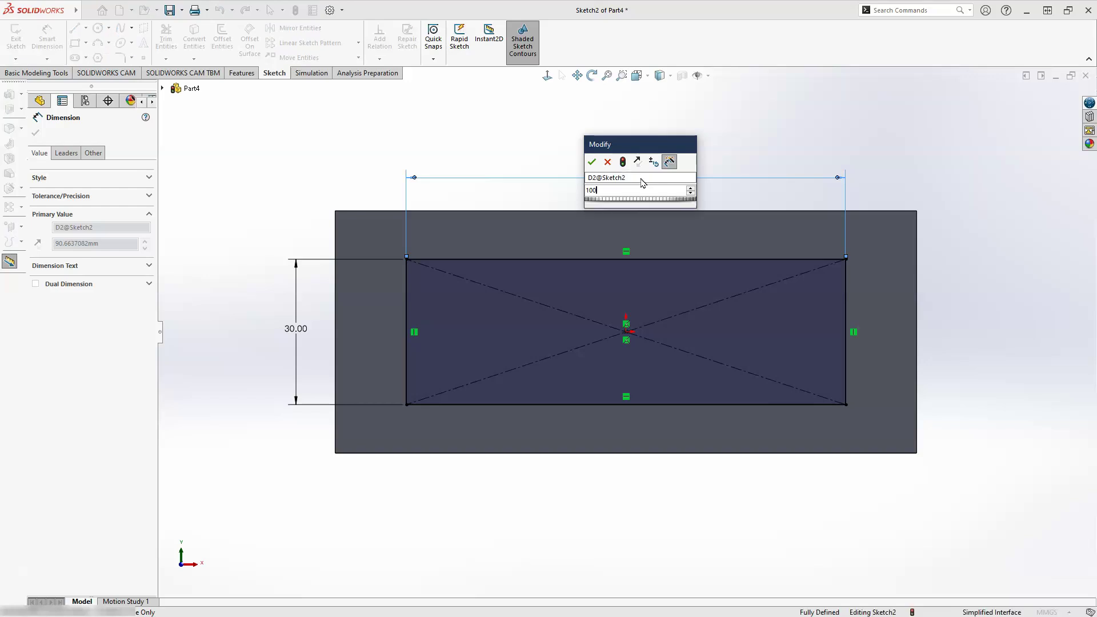
{"action": "key", "text": "Escape"}
{"action": "left_click", "coordinate": [647, 189]}
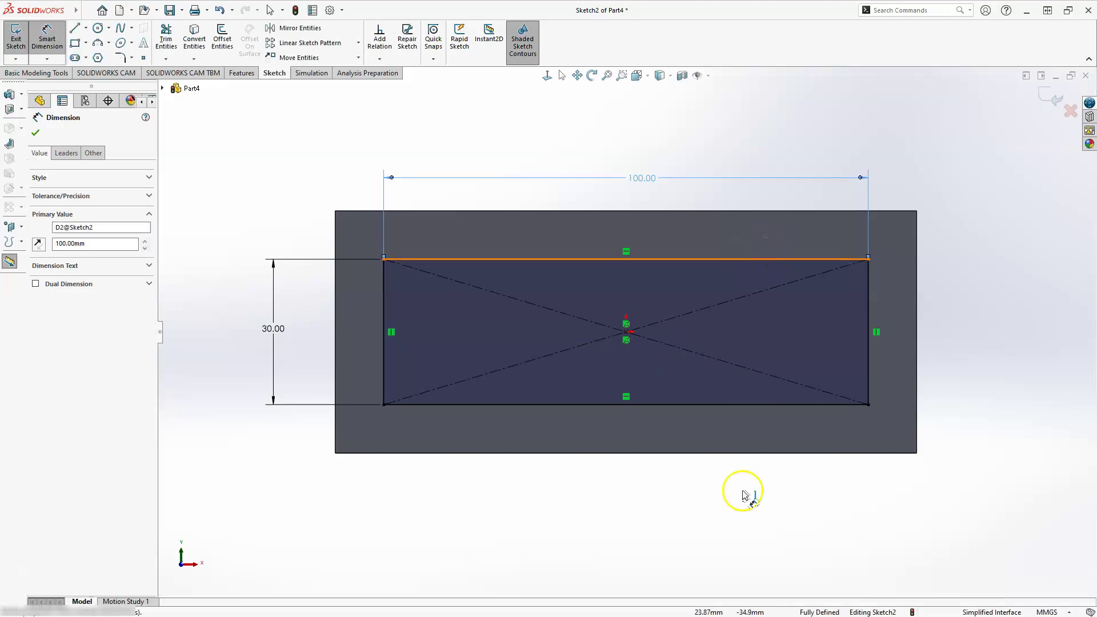
{"action": "left_click", "coordinate": [680, 519]}
{"action": "key", "text": "Escape"}
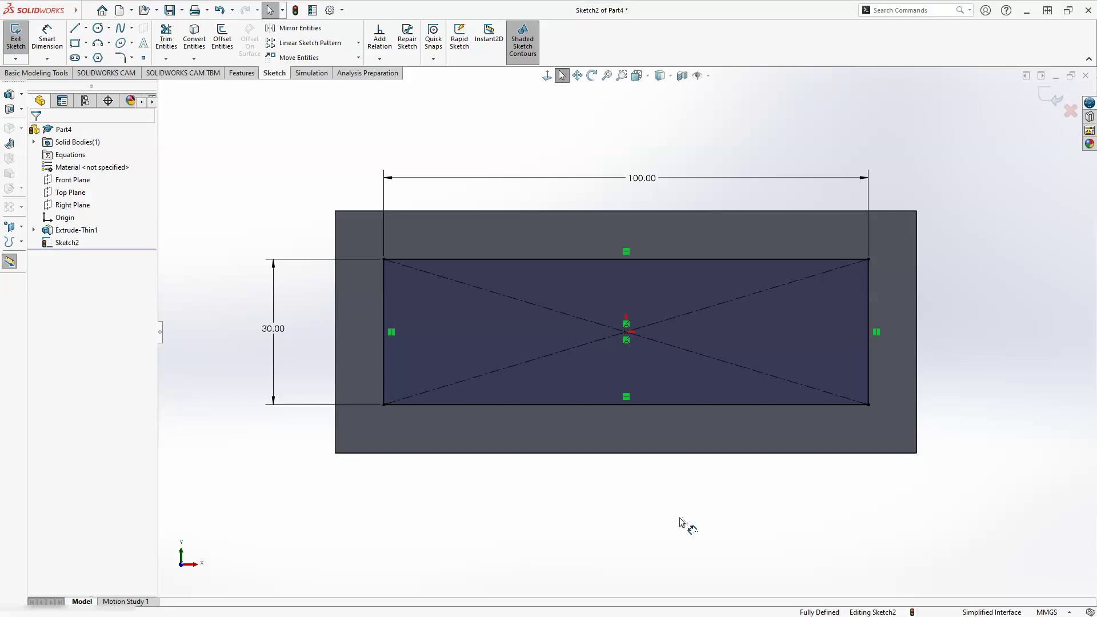
Step: Sketch a horizontal midpoint line about 39 mm long, centred on the origin
{"action": "left_click", "coordinate": [86, 27]}
{"action": "left_click", "coordinate": [99, 69]}
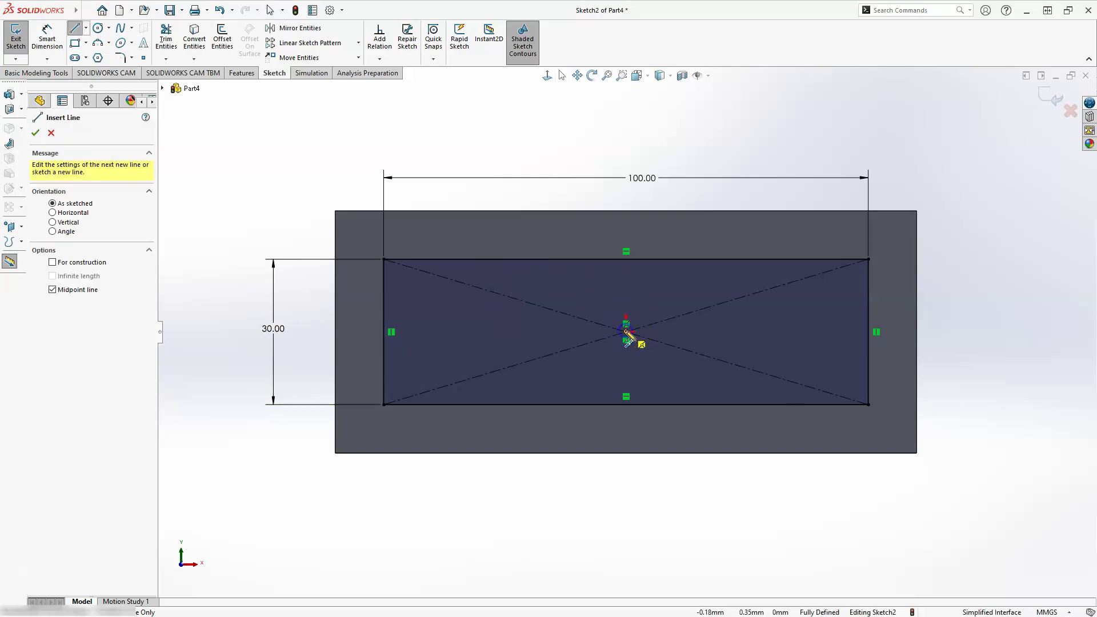
{"action": "left_click_drag", "start_coordinate": [627, 332], "coordinate": [552, 338]}
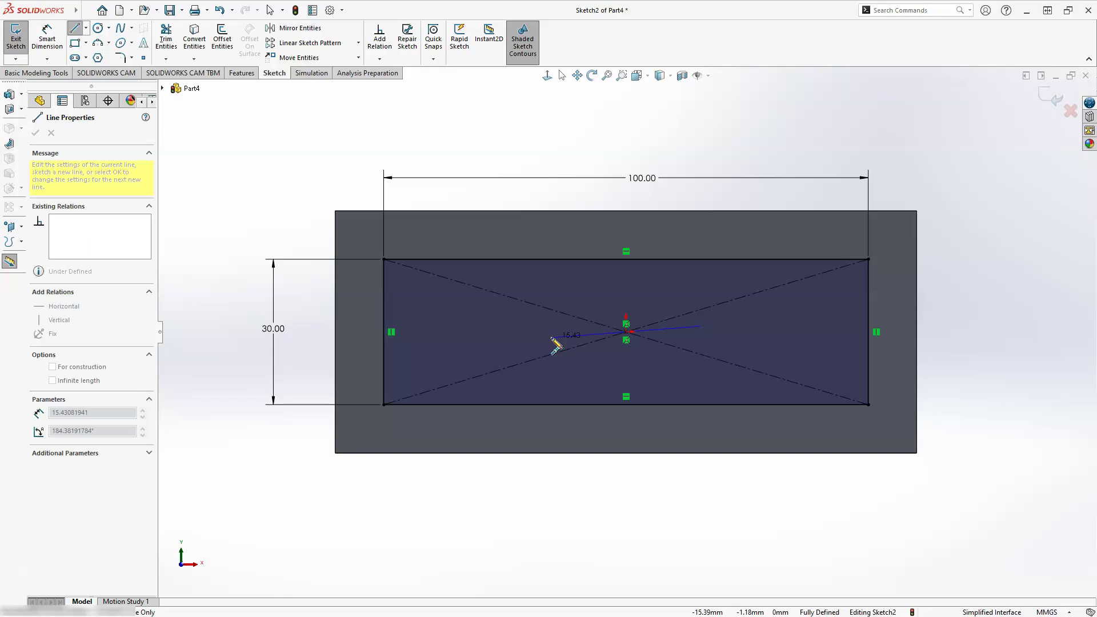
{"action": "left_click_drag", "start_coordinate": [555, 343], "coordinate": [531, 332]}
{"action": "left_click_drag", "start_coordinate": [531, 333], "coordinate": [577, 511]}
{"action": "key", "text": "Escape"}
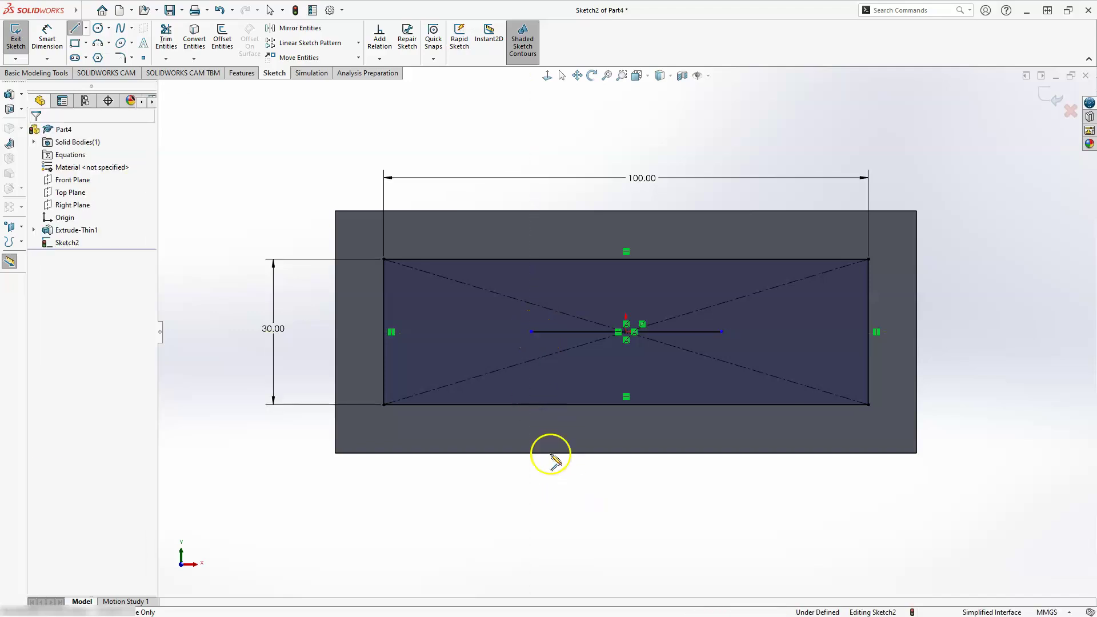
Step: Dimension the horizontal midpoint line's length as 52 mm and end dimensioning
{"action": "left_click", "coordinate": [48, 41]}
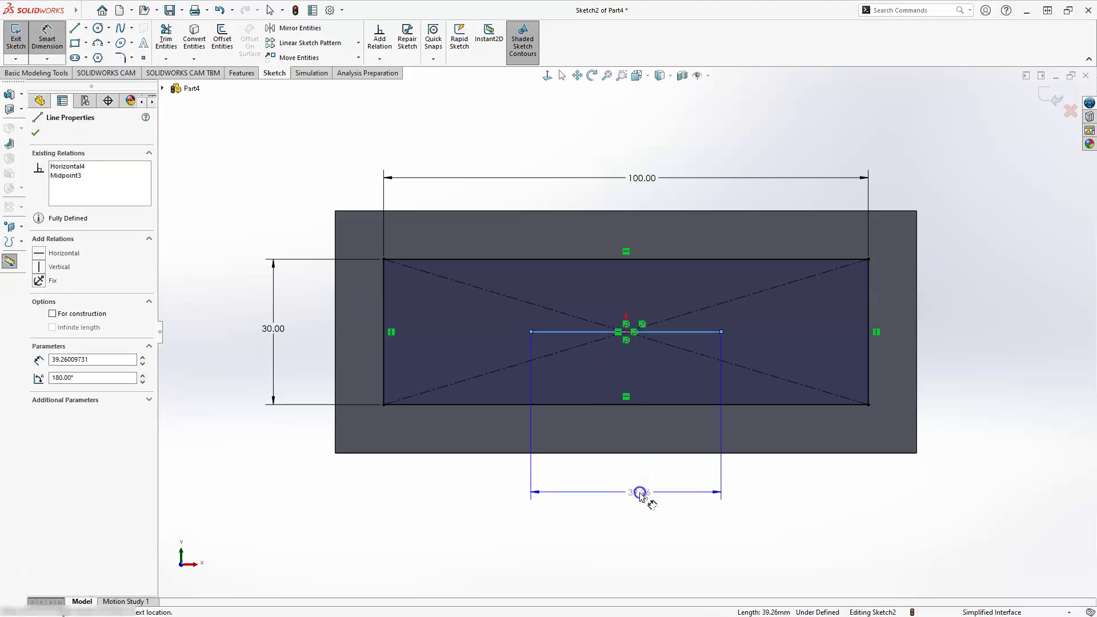
{"action": "left_click", "coordinate": [639, 493]}
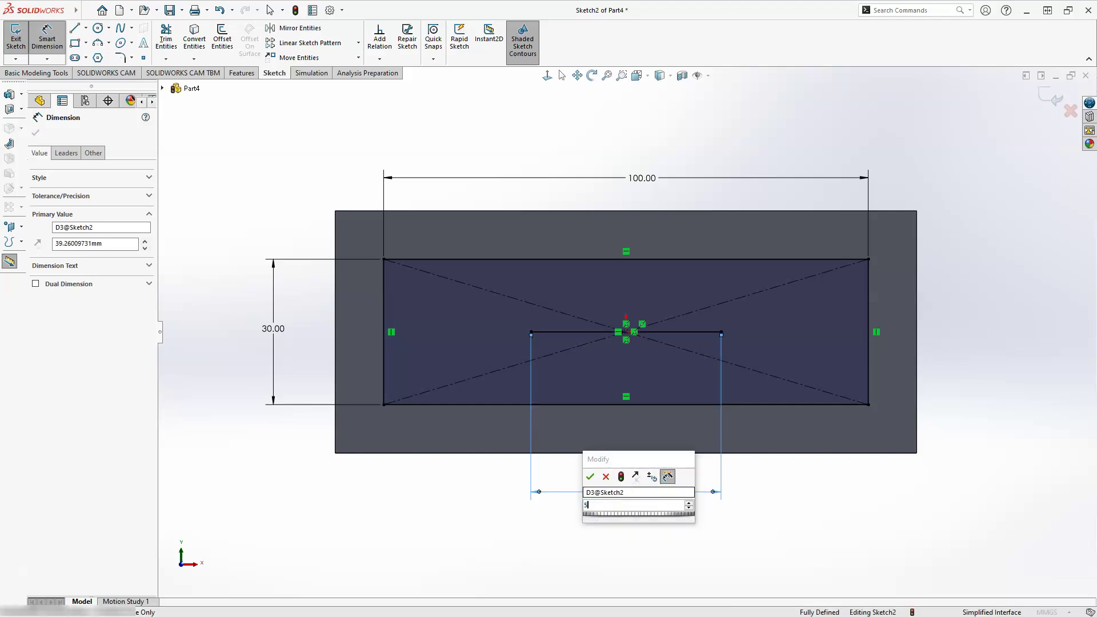
{"action": "type", "text": "52"}
{"action": "key", "text": "Escape"}
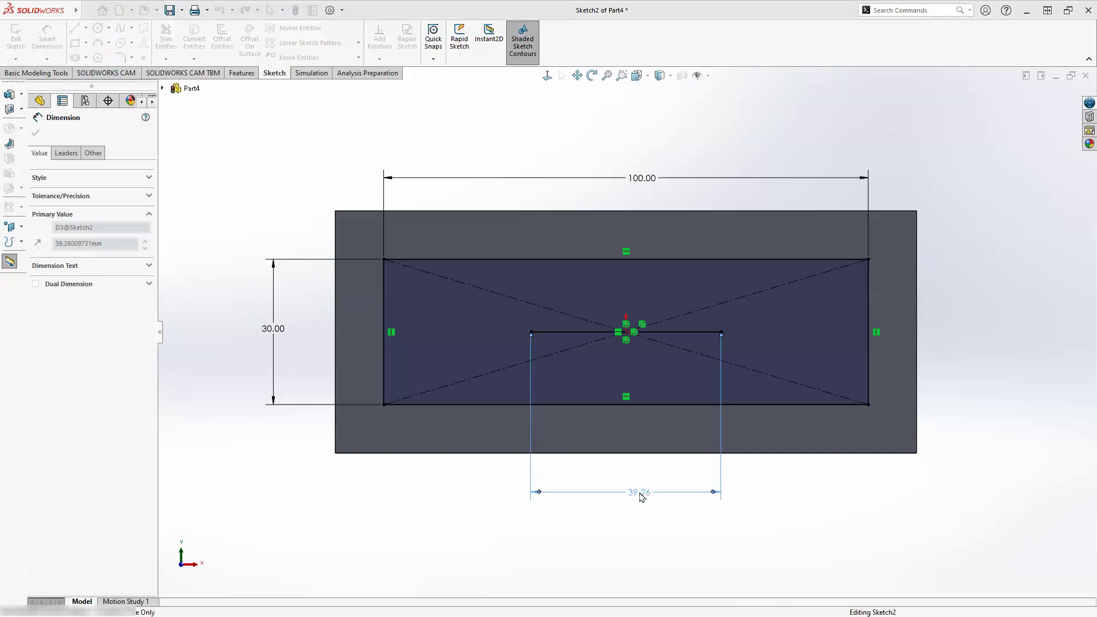
{"action": "left_click", "coordinate": [605, 519]}
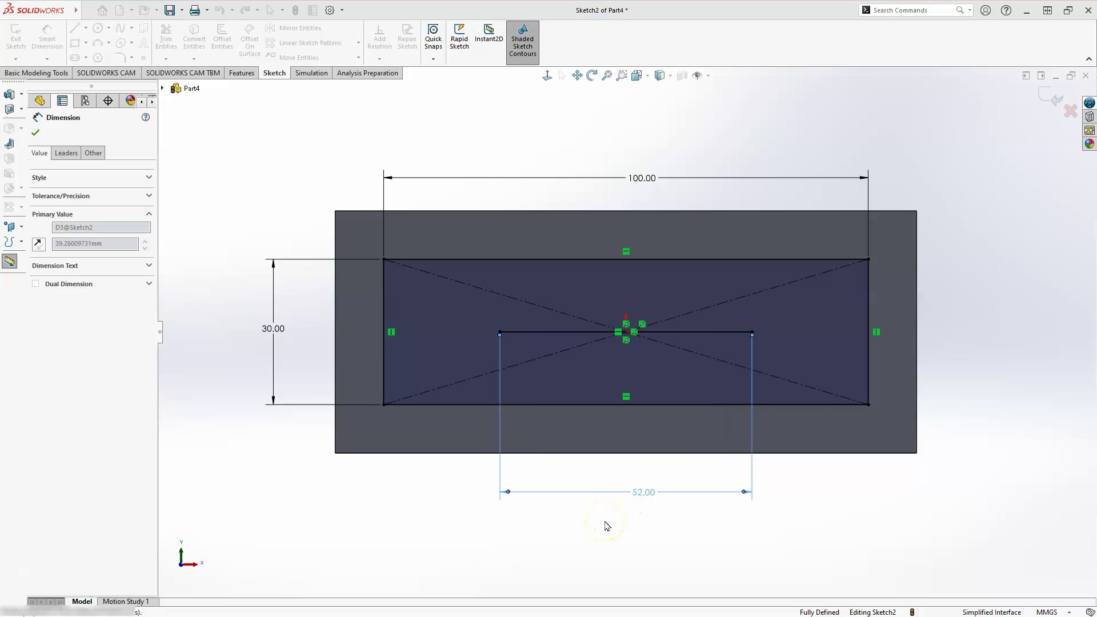
{"action": "left_click", "coordinate": [598, 501]}
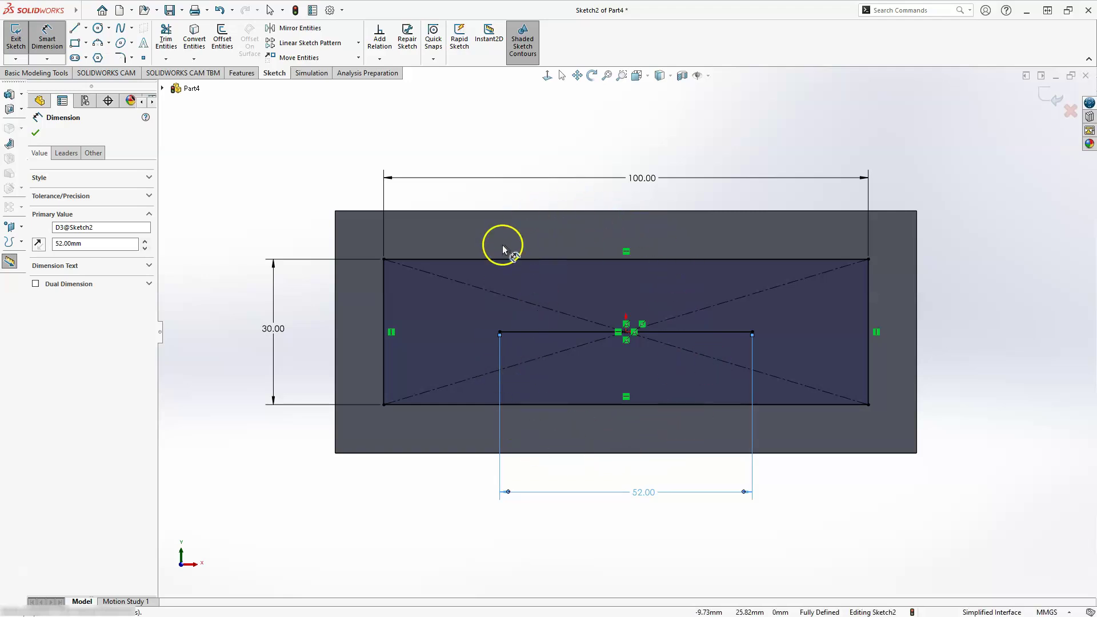
{"action": "left_click", "coordinate": [418, 544]}
{"action": "key", "text": "Escape"}
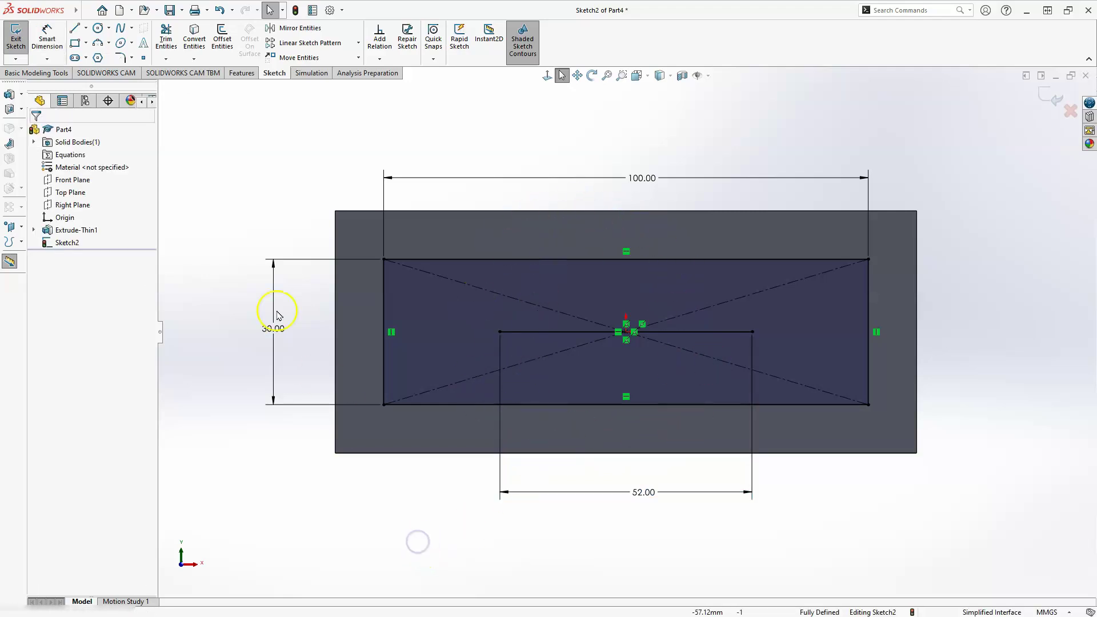
Step: Sketch a circle about 41 mm in diameter centred on the origin
{"action": "left_click", "coordinate": [97, 30]}
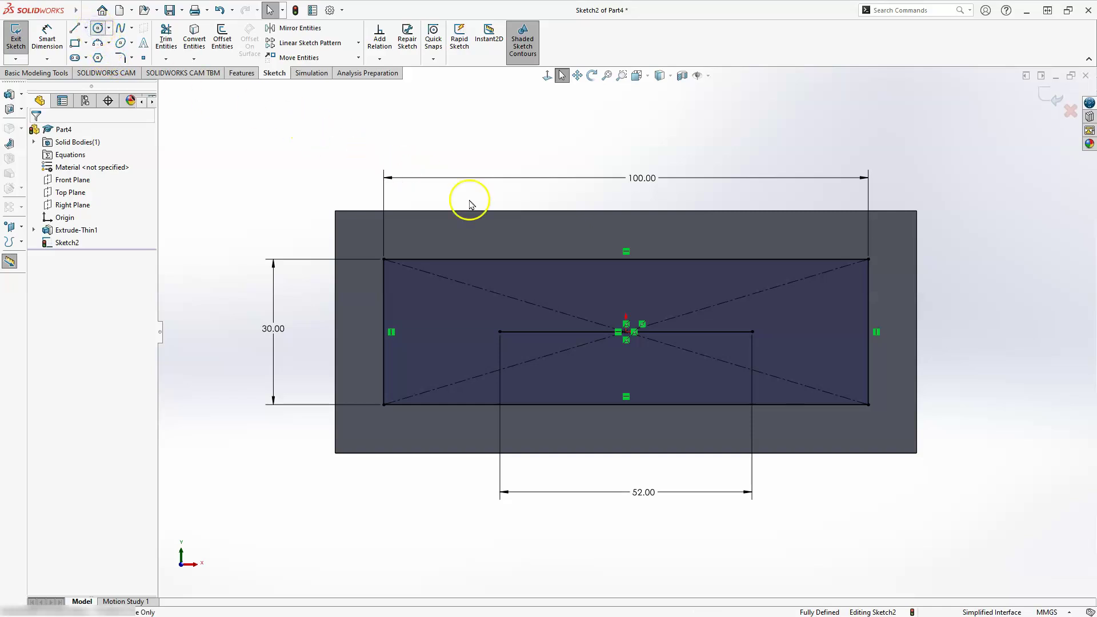
{"action": "left_click", "coordinate": [627, 332]}
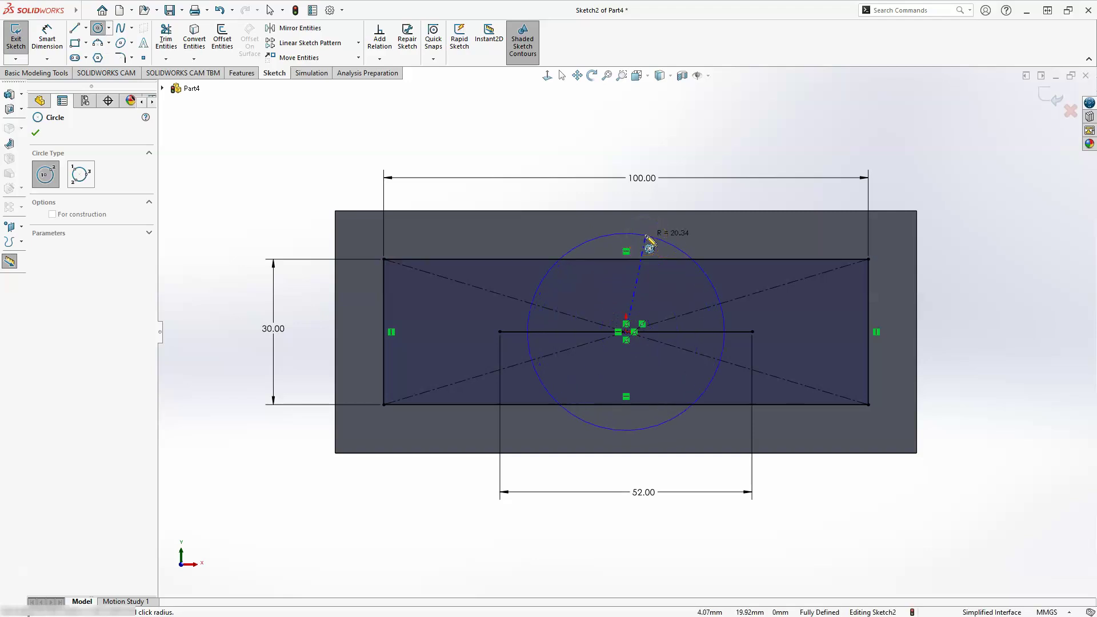
{"action": "left_click", "coordinate": [649, 237]}
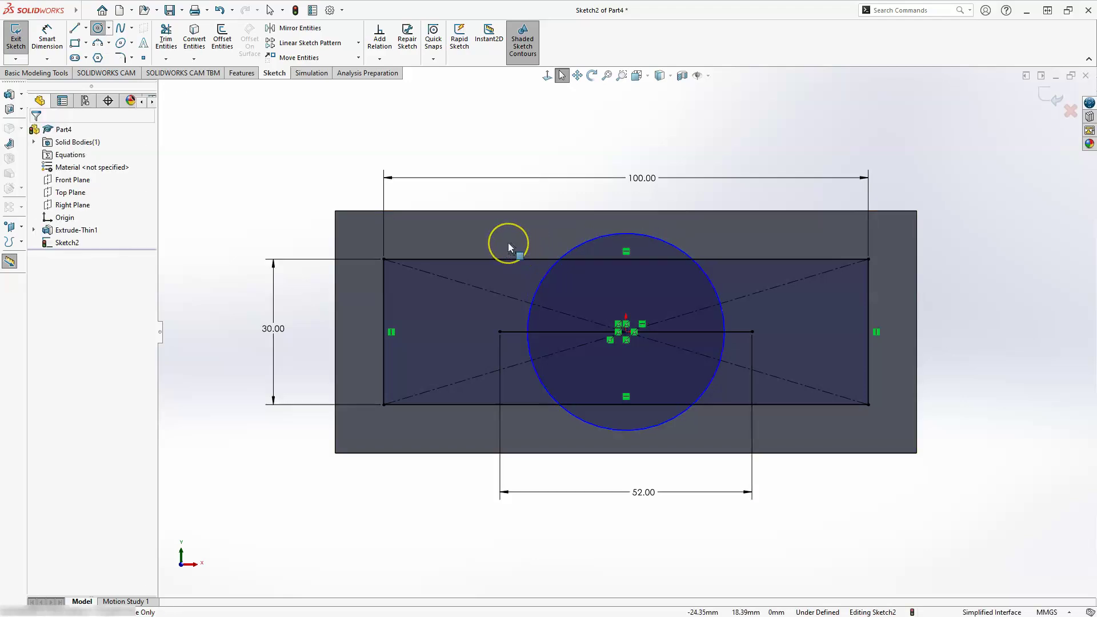
{"action": "key", "text": "Escape"}
Step: Dimension the circle's diameter as 35 mm and end dimensioning
{"action": "left_click", "coordinate": [47, 35]}
{"action": "left_click", "coordinate": [670, 240]}
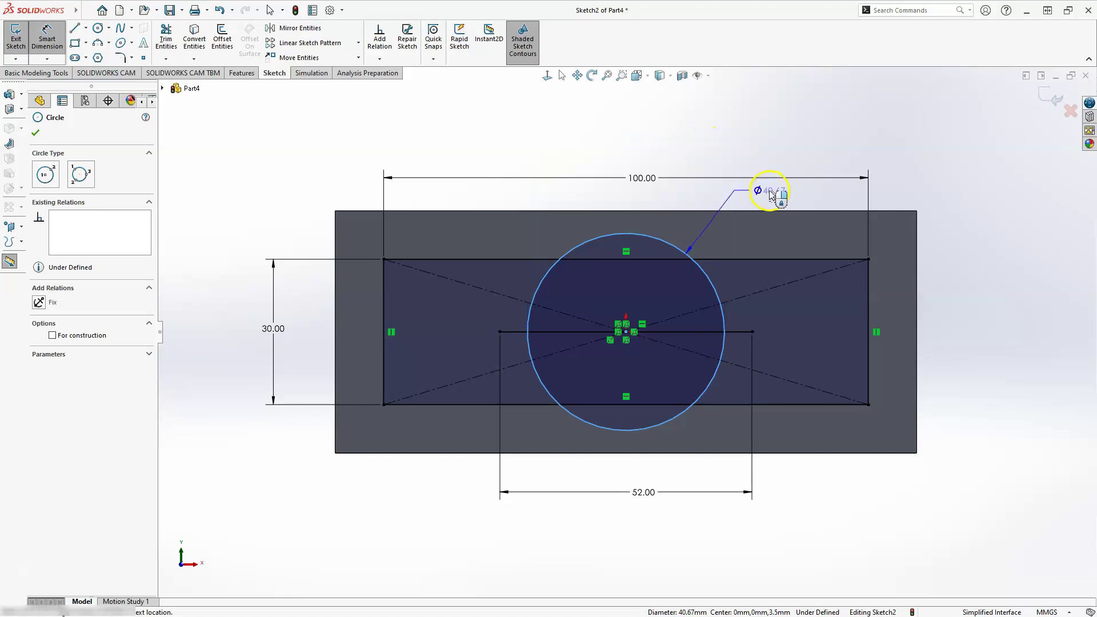
{"action": "left_click", "coordinate": [770, 194]}
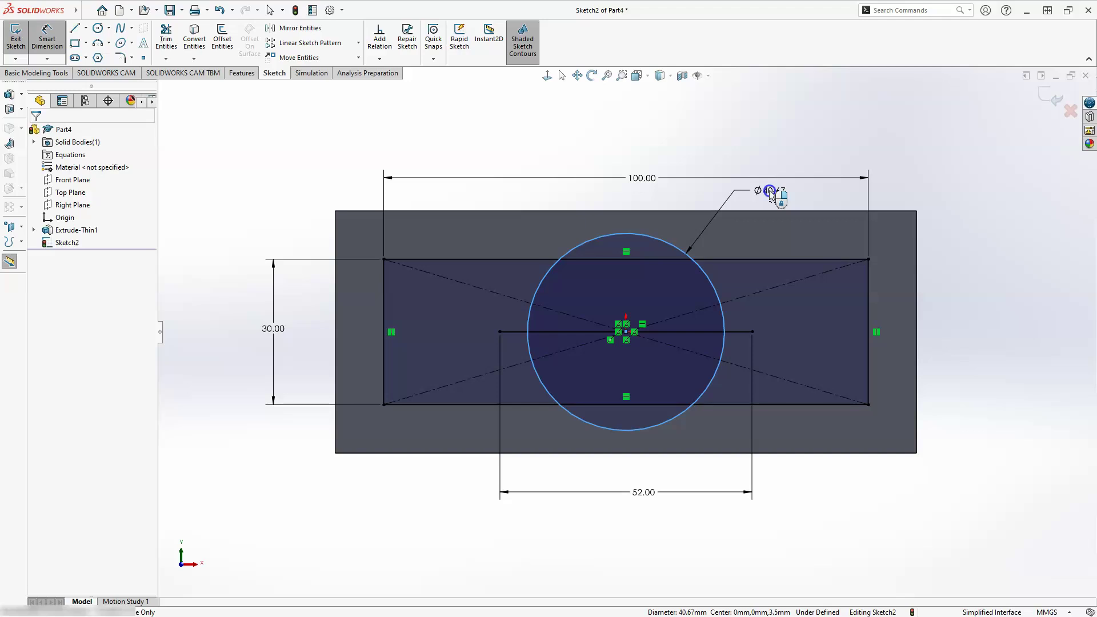
{"action": "left_click", "coordinate": [770, 191]}
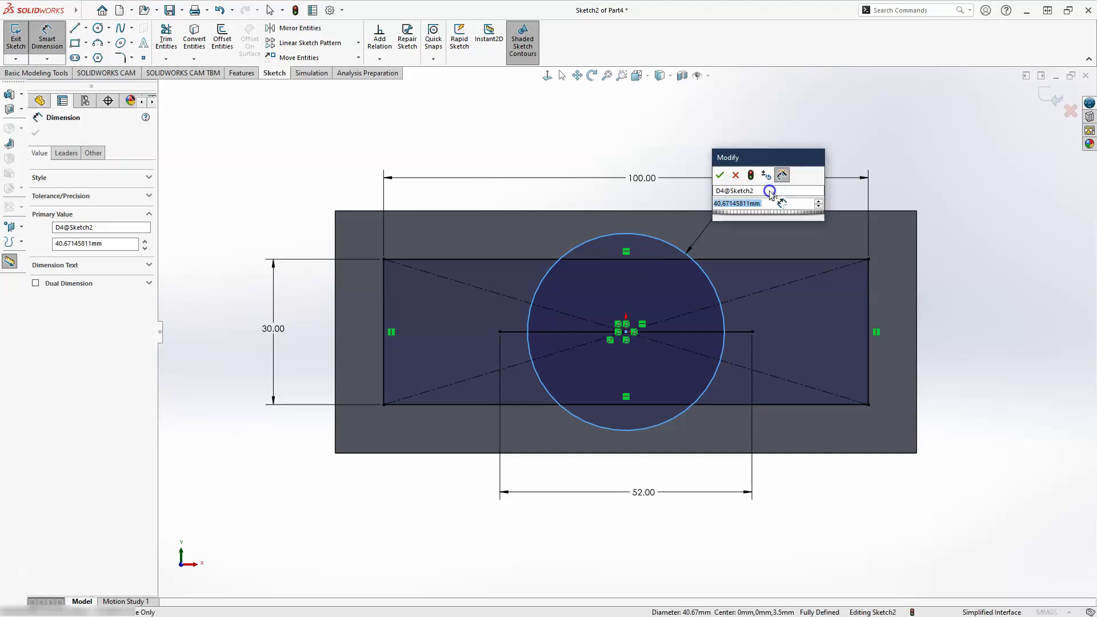
{"action": "type", "text": "35"}
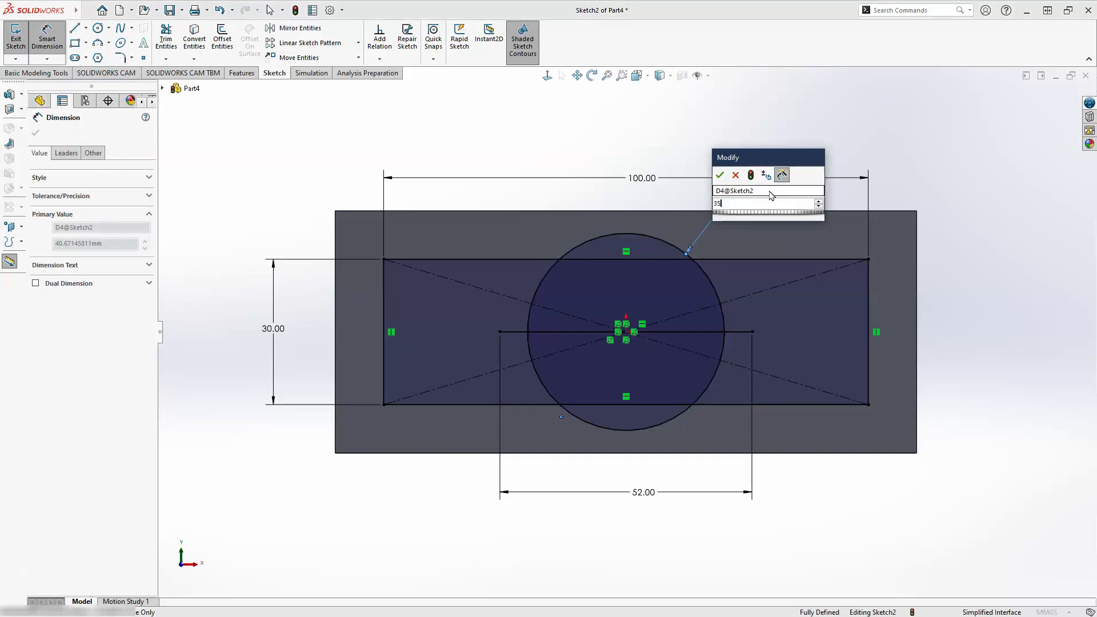
{"action": "key", "text": "Return"}
{"action": "left_click", "coordinate": [417, 115]}
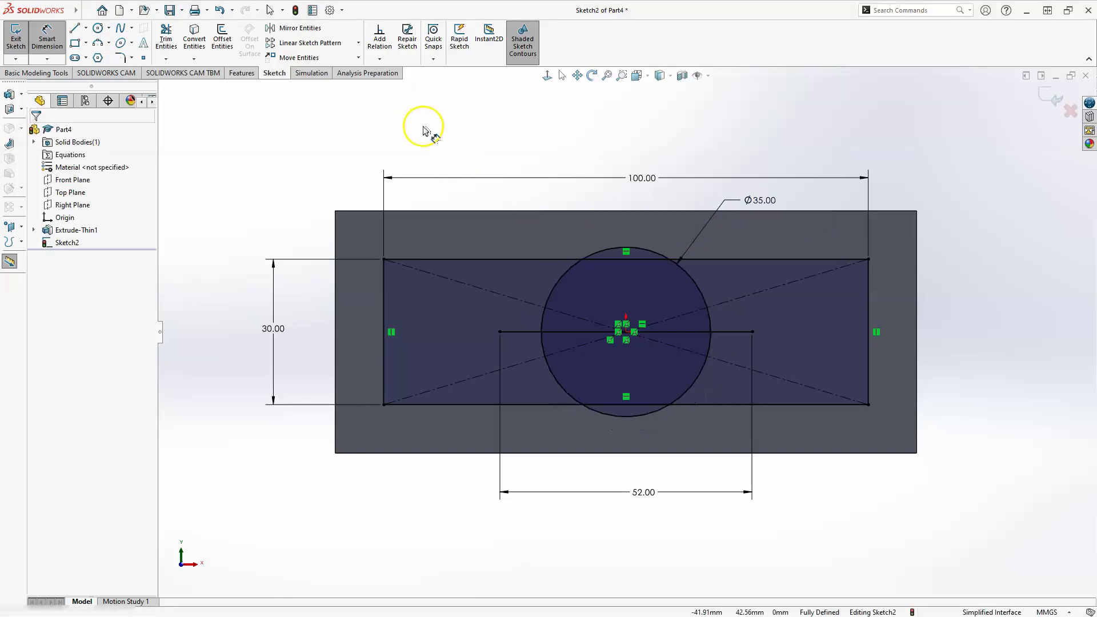
{"action": "key", "text": "Escape"}
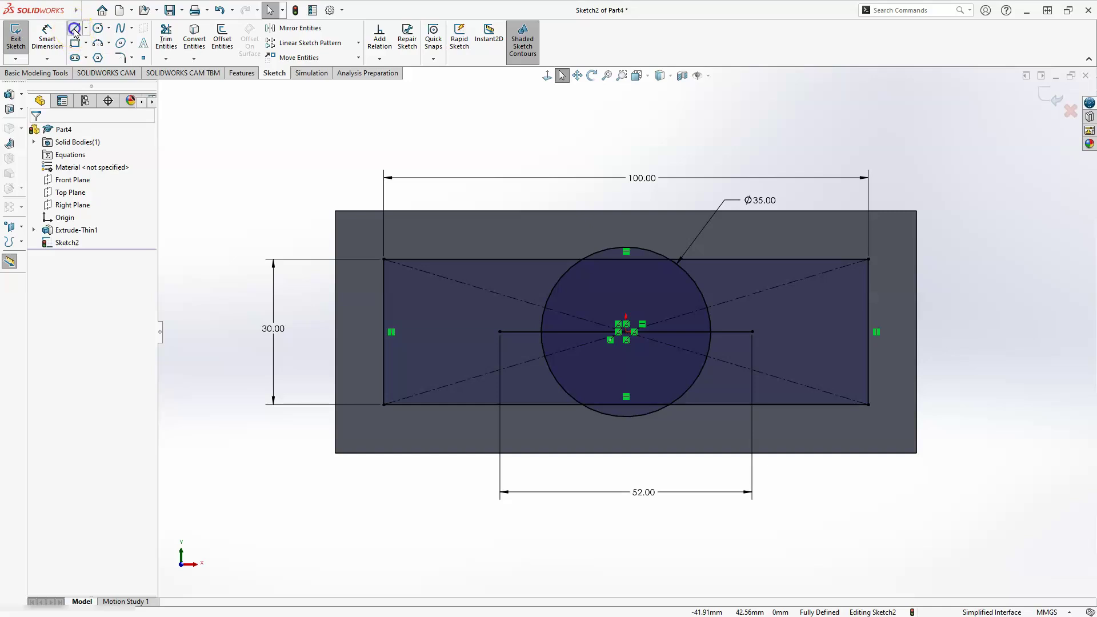
Step: Sketch a vertical line from the origin up past the circle's upper edge and end the line command
{"action": "left_click", "coordinate": [75, 30]}
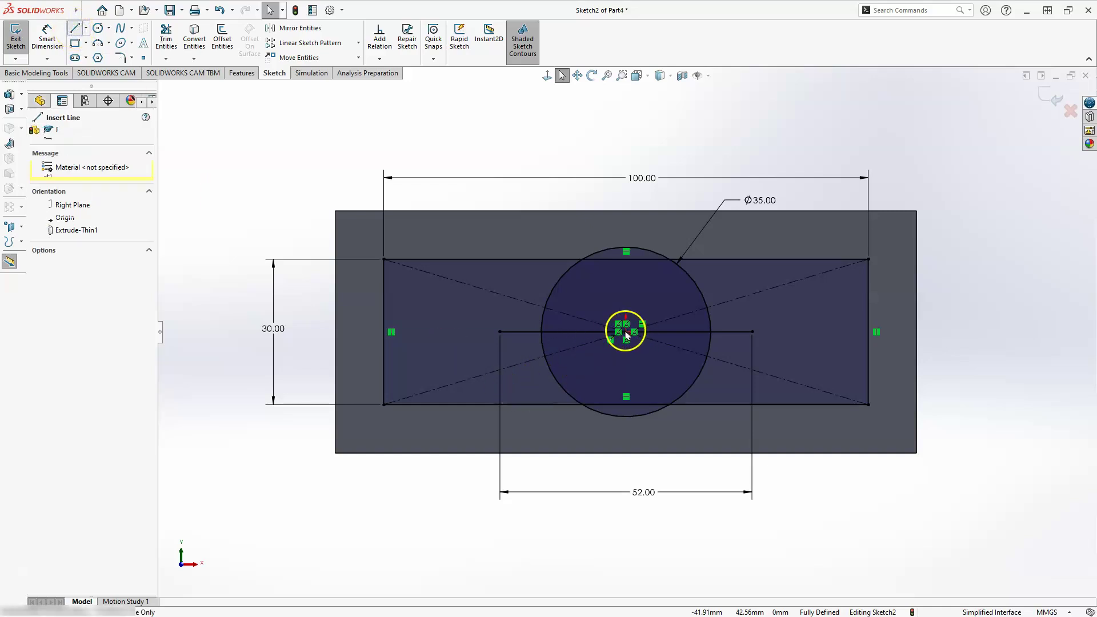
{"action": "left_click_drag", "start_coordinate": [629, 337], "coordinate": [625, 223]}
{"action": "double_click", "coordinate": [626, 223]}
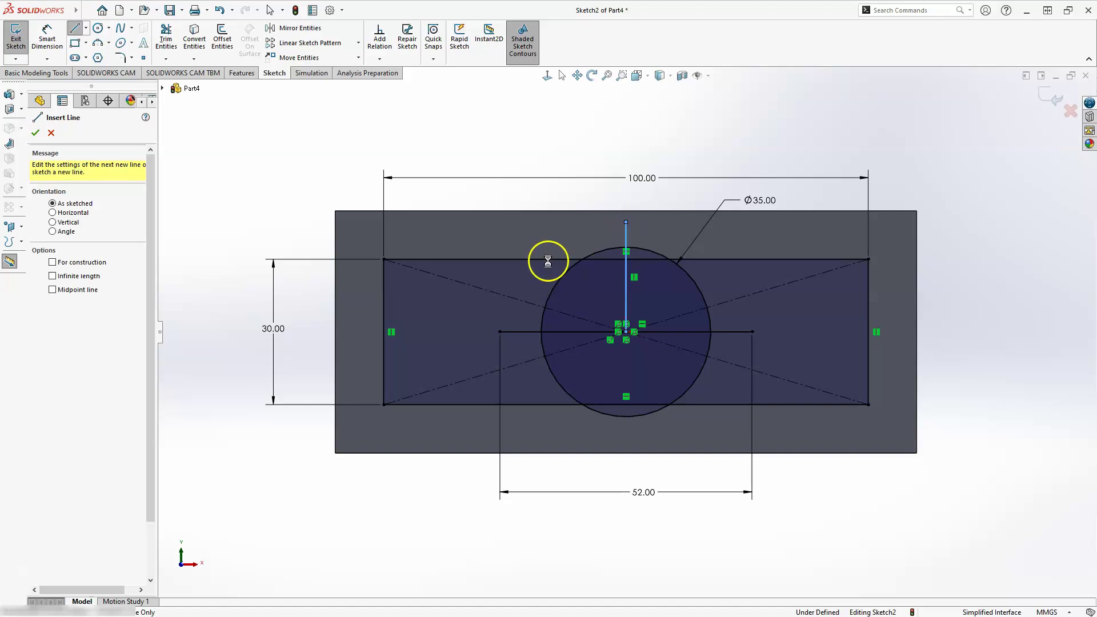
{"action": "key", "text": "Escape"}
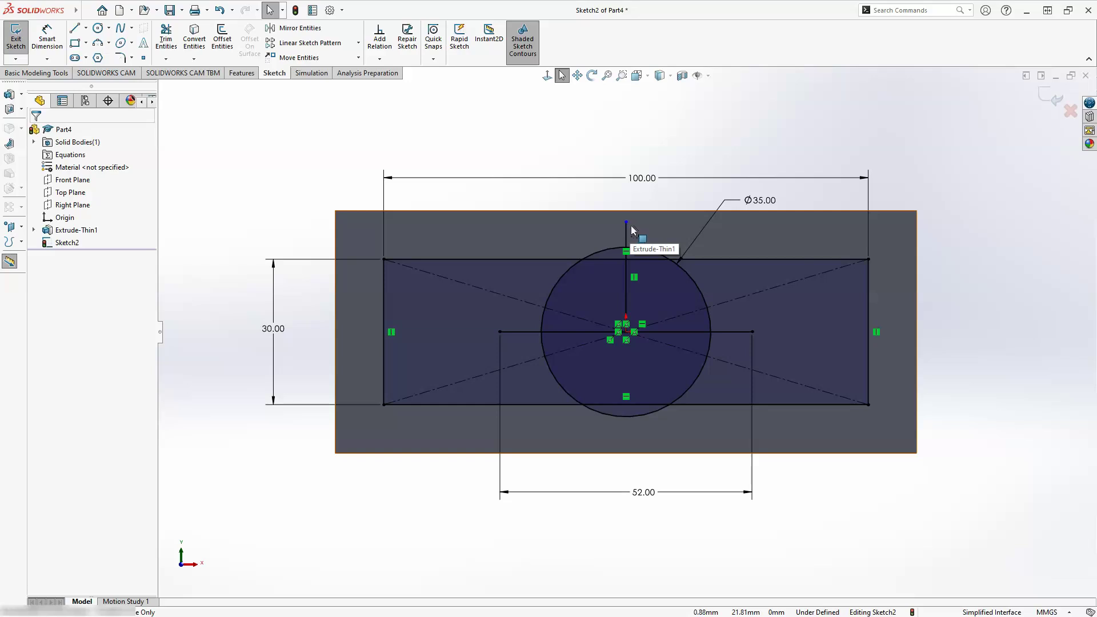
Step: Trim the part of the vertical line outside the circle using Trim to closest, and exit the sketch
{"action": "left_click", "coordinate": [764, 204]}
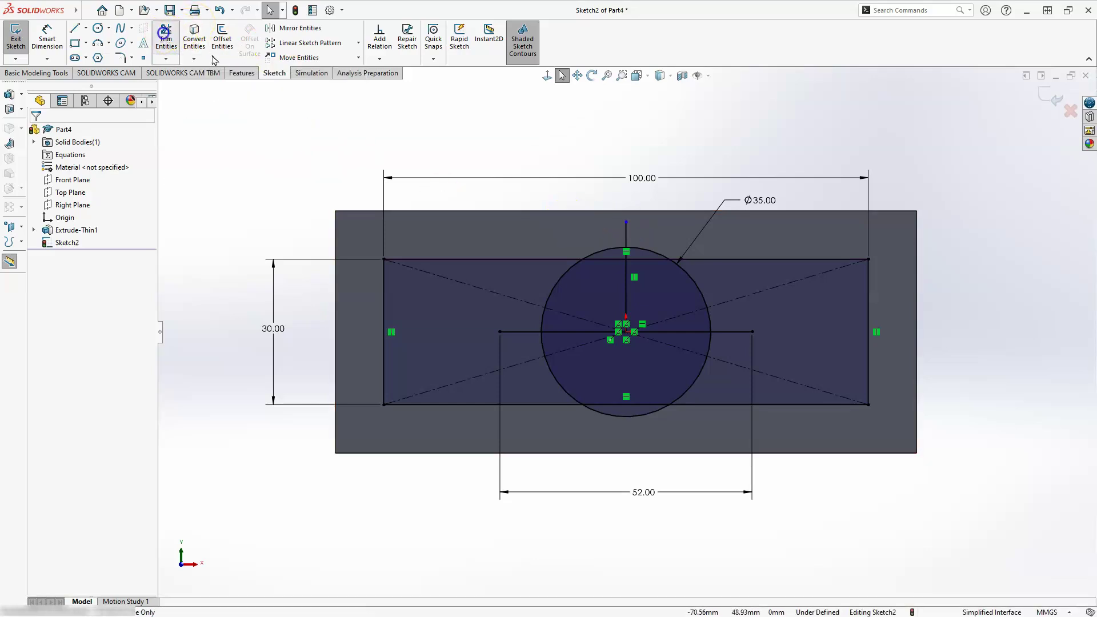
{"action": "left_click", "coordinate": [165, 35]}
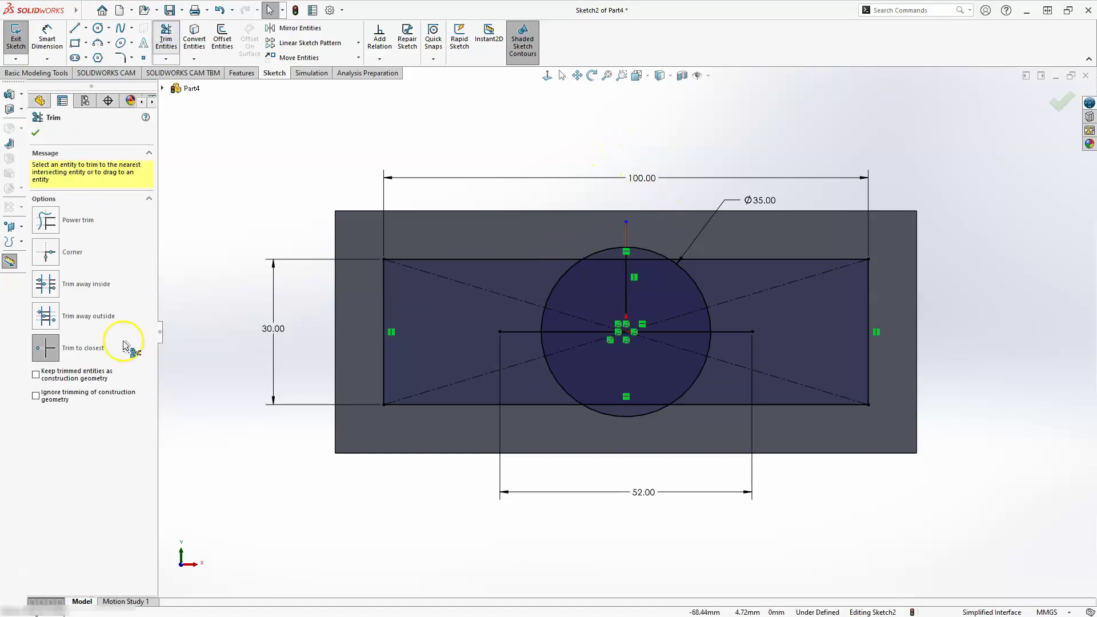
{"action": "left_click", "coordinate": [71, 350]}
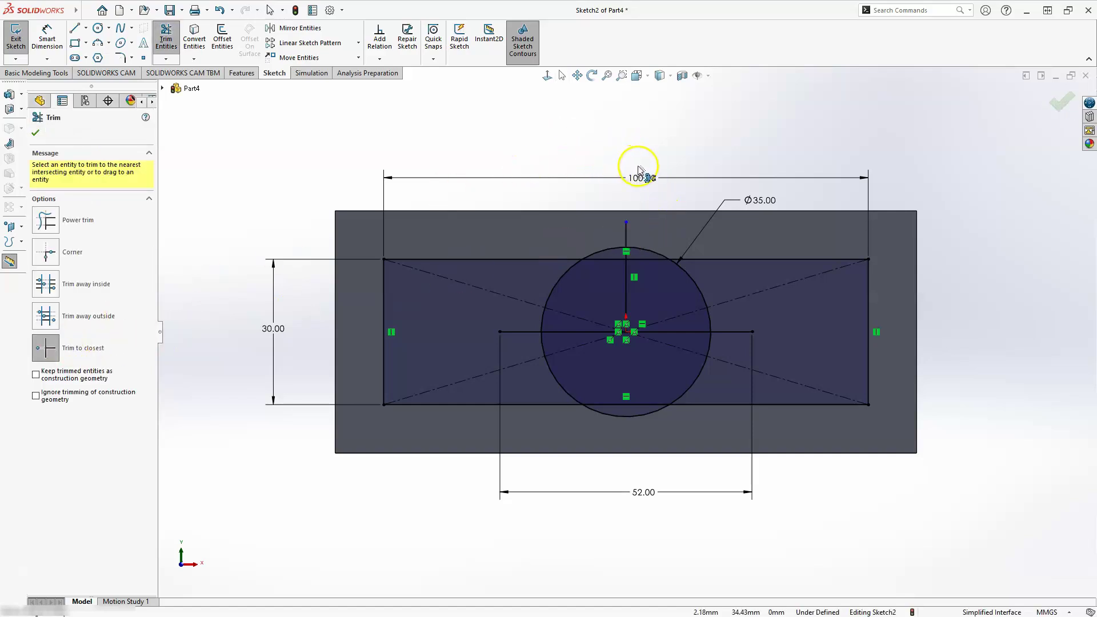
{"action": "left_click", "coordinate": [626, 235]}
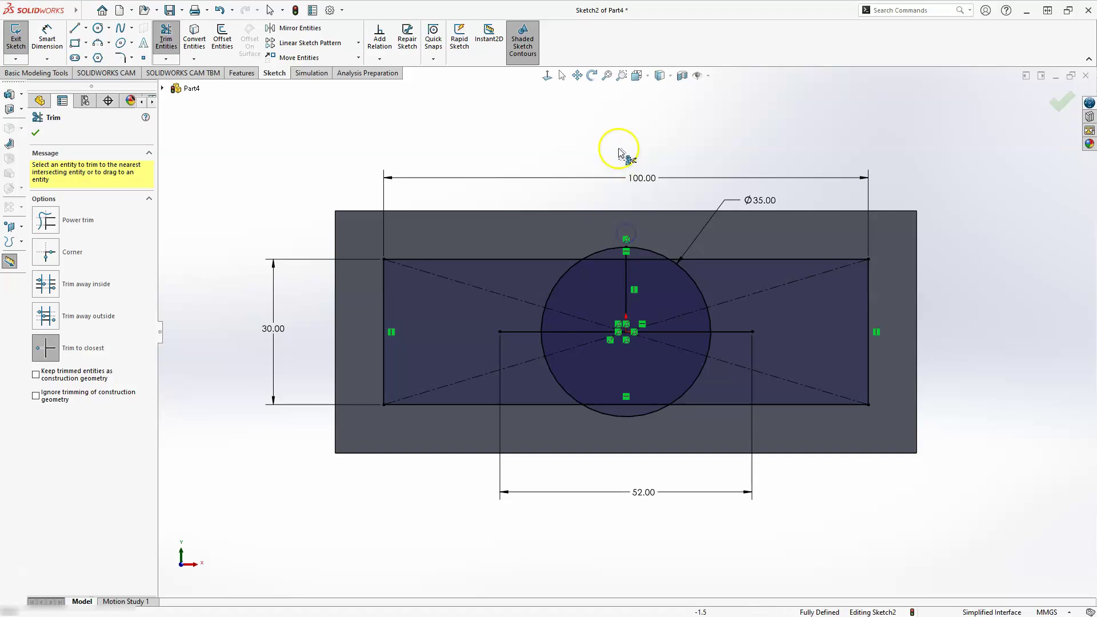
{"action": "key", "text": "Escape"}
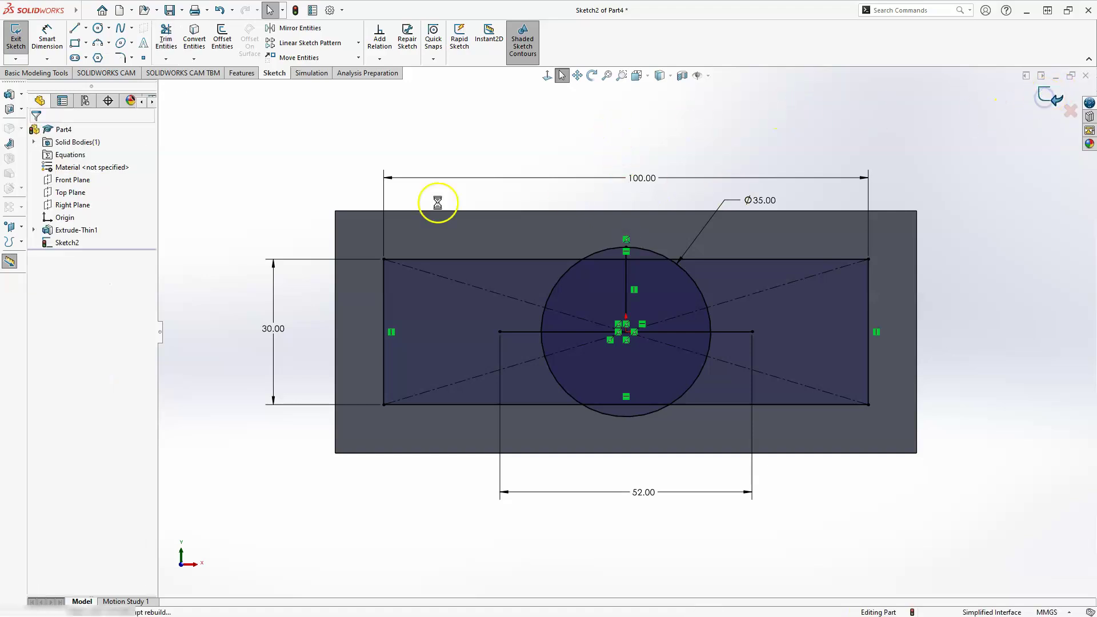
{"action": "key", "text": "ctrl+b"}
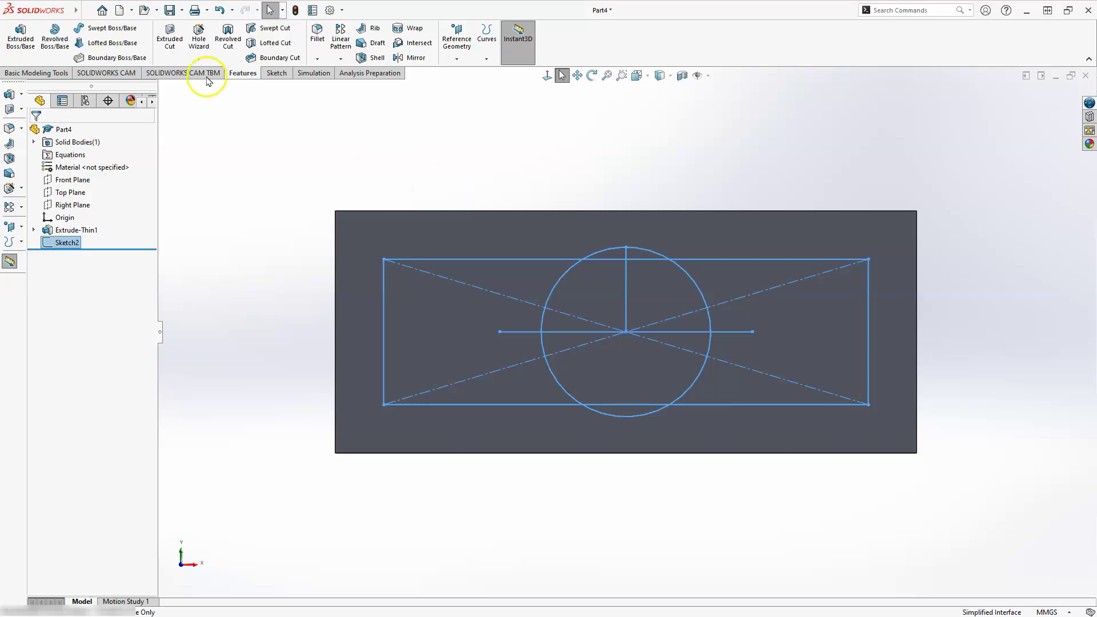
{"action": "left_click", "coordinate": [199, 31]}
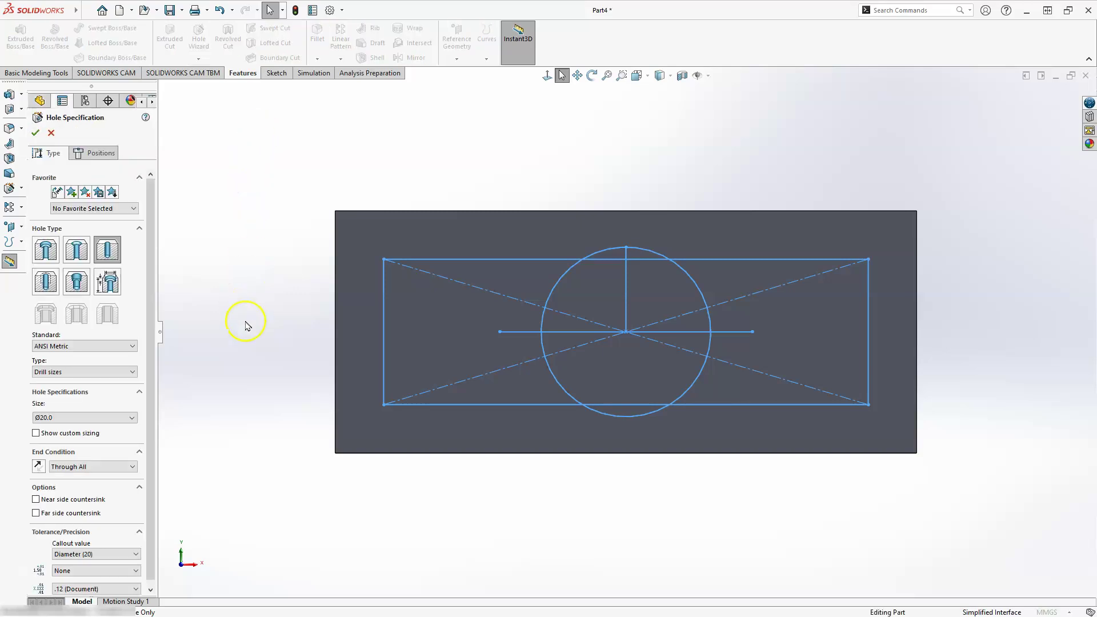
{"action": "left_click", "coordinate": [107, 250]}
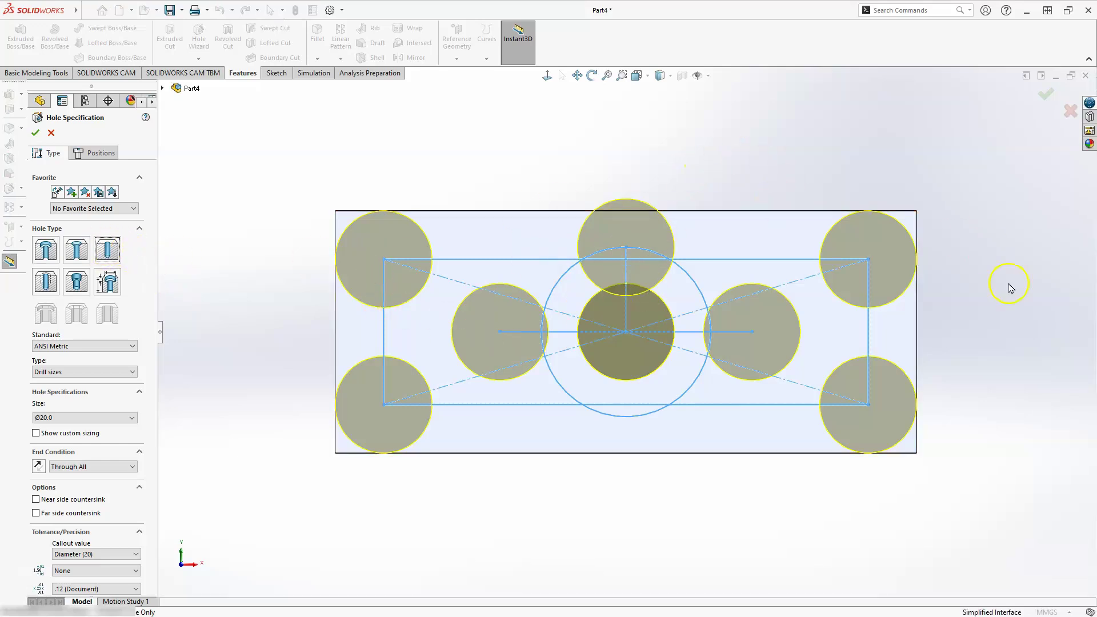
{"action": "left_click", "coordinate": [97, 152]}
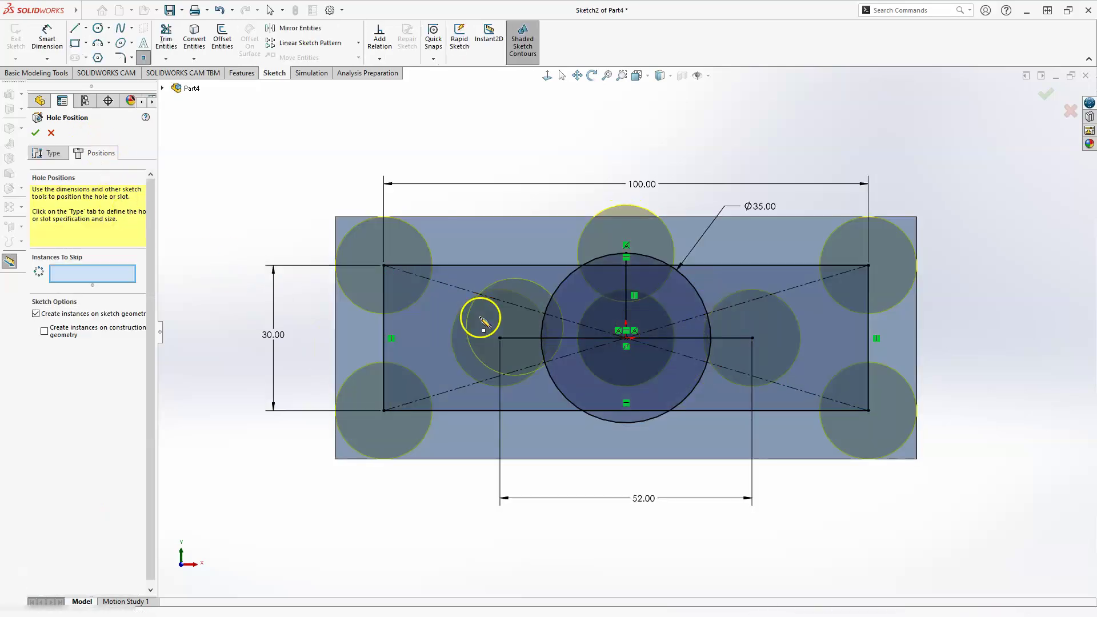
{"action": "left_click", "coordinate": [384, 411]}
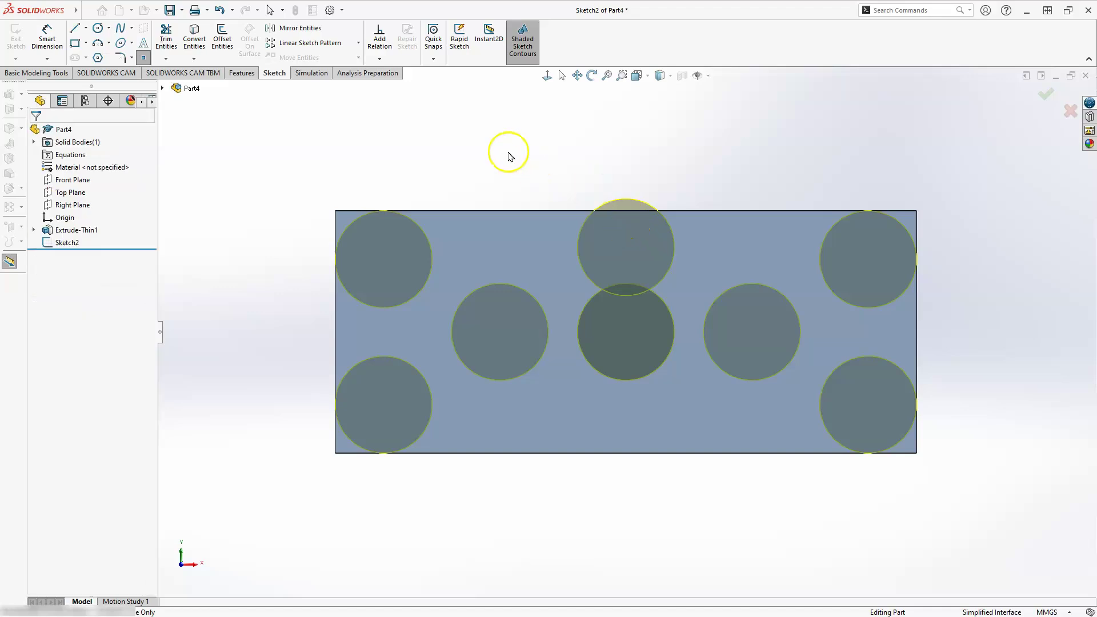
{"action": "left_click", "coordinate": [506, 172]}
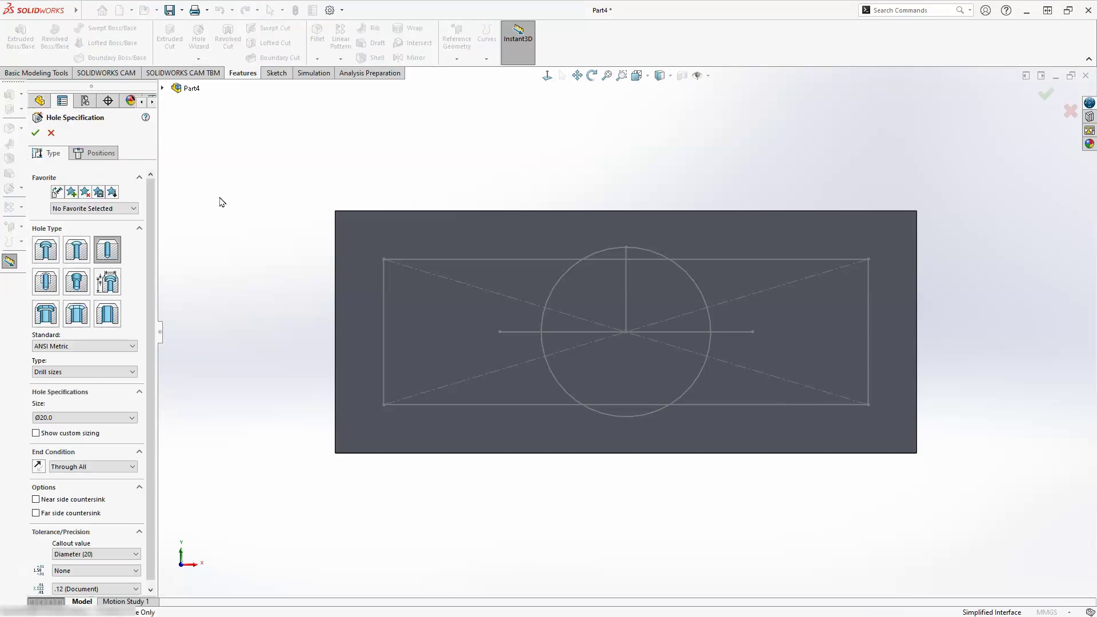
Step: Create a Ø20.0 ANSI Metric drill-size hole, Through All, at the origin on the plate's front face with the Hole Wizard
{"action": "left_click", "coordinate": [380, 281]}
{"action": "left_click", "coordinate": [108, 251]}
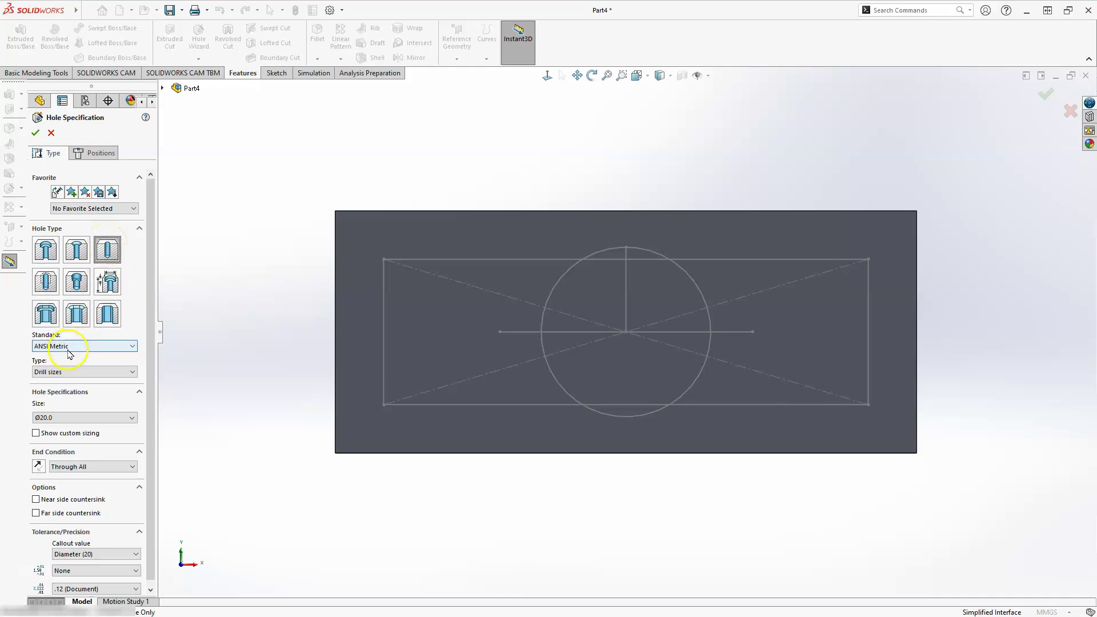
{"action": "left_click", "coordinate": [59, 420]}
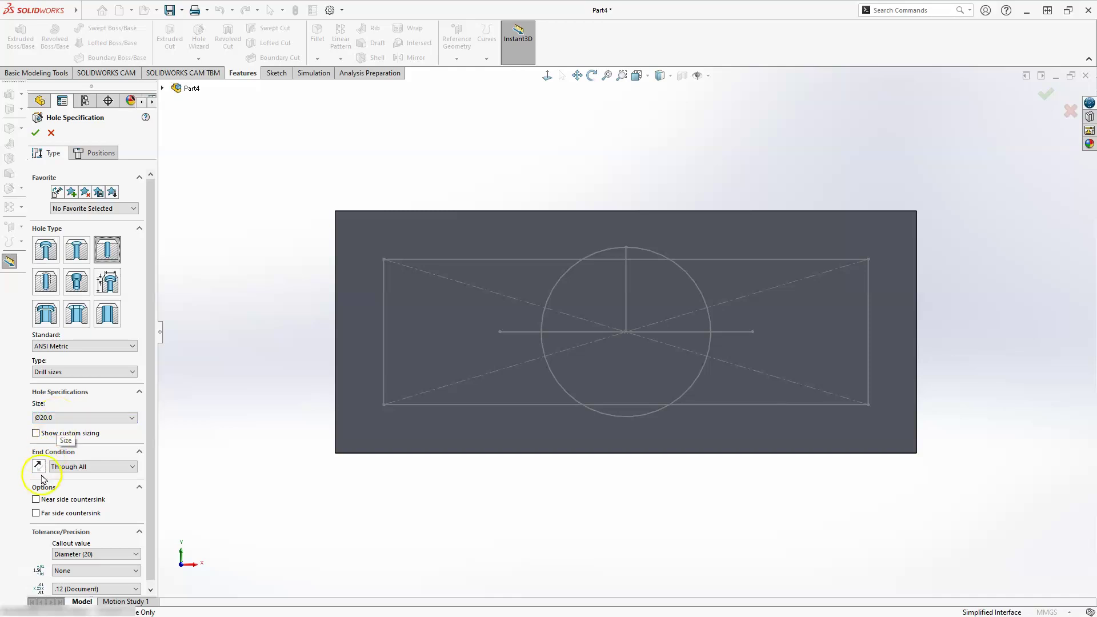
{"action": "left_click", "coordinate": [97, 156]}
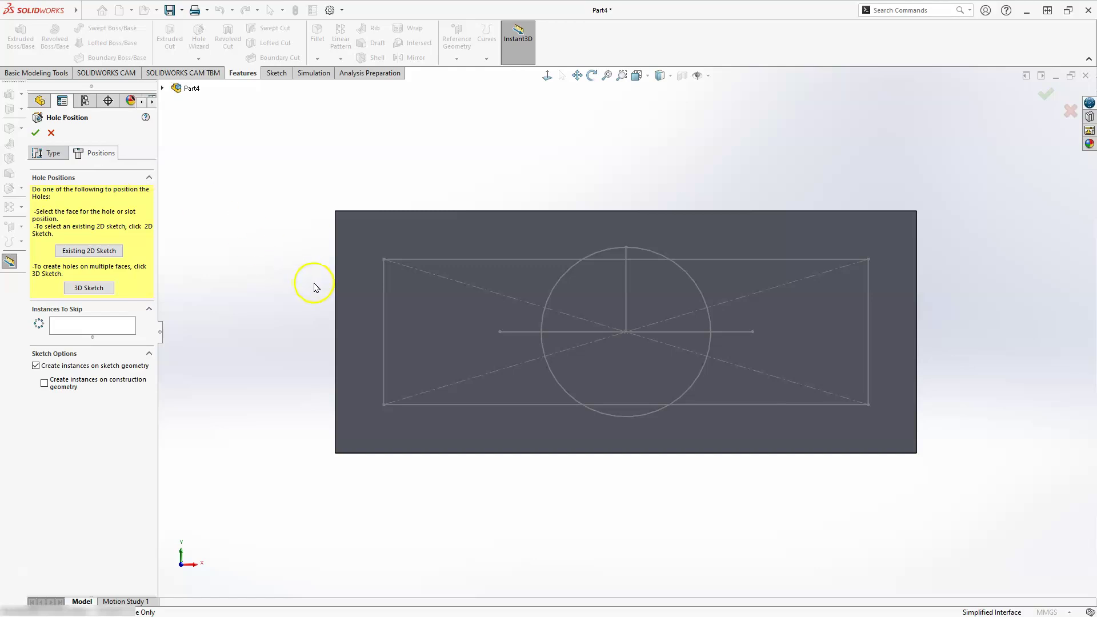
{"action": "left_click", "coordinate": [354, 290]}
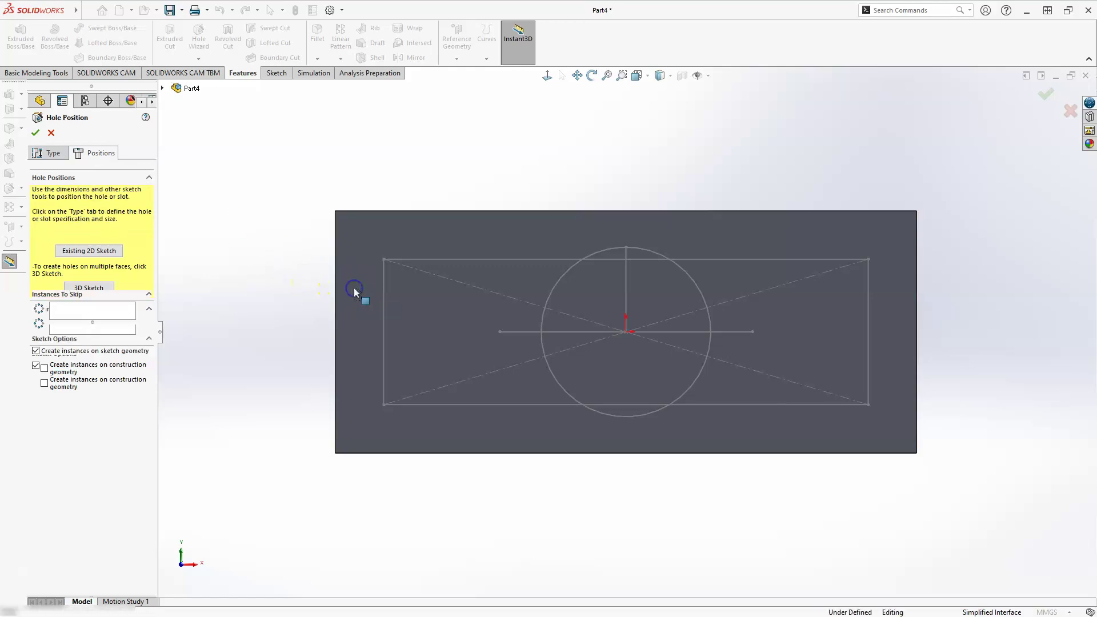
{"action": "left_click", "coordinate": [627, 333]}
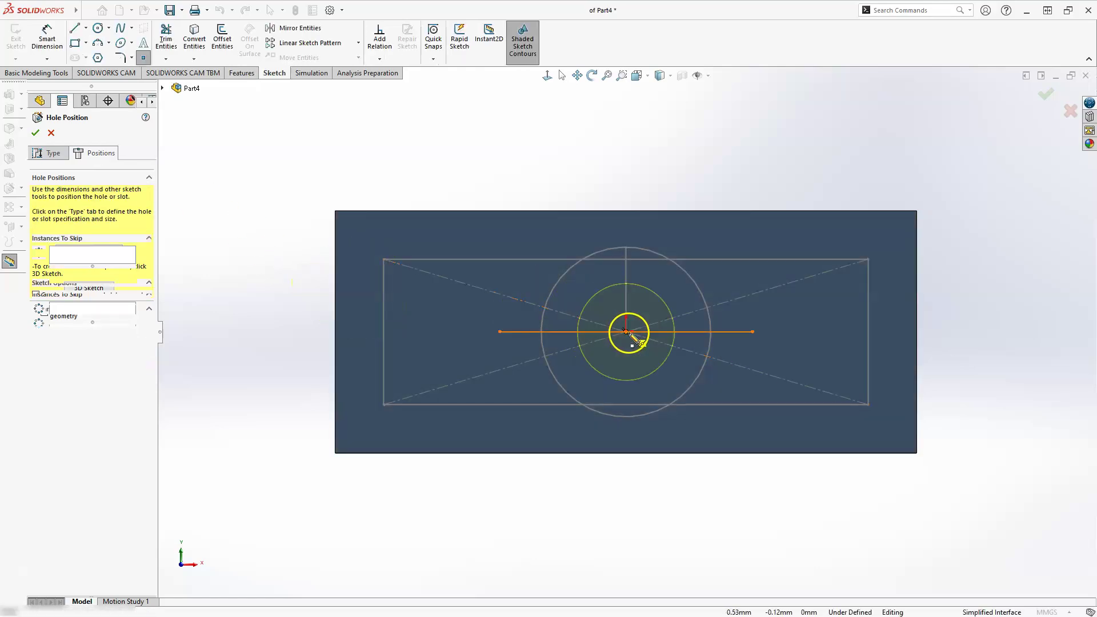
{"action": "left_click", "coordinate": [399, 390]}
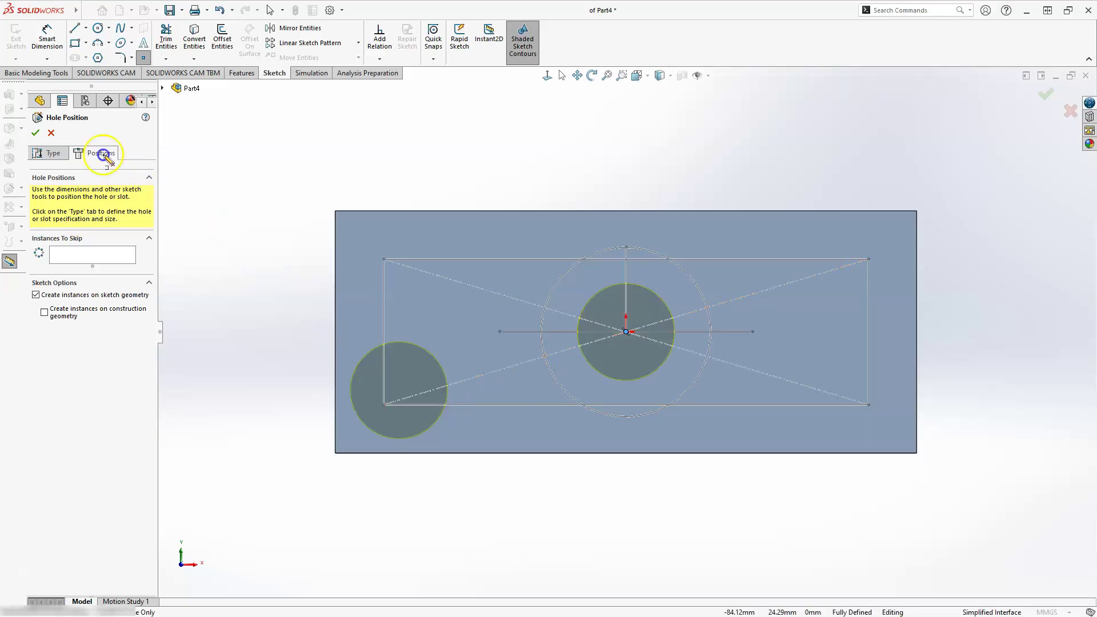
{"action": "left_click", "coordinate": [36, 134]}
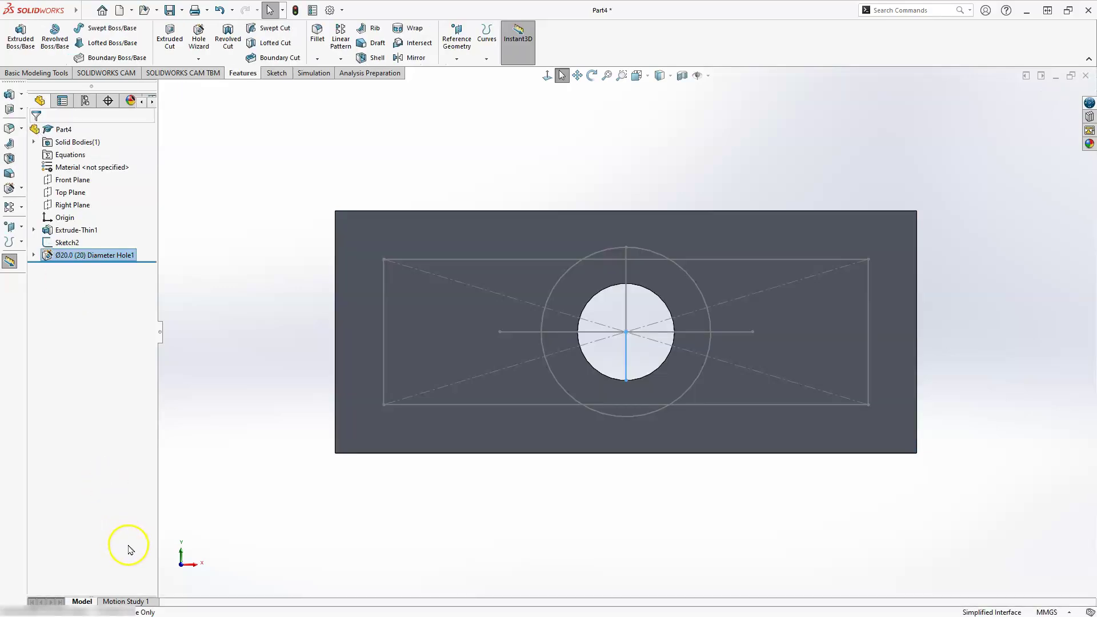
Step: Start another ANSI Metric drill-size hole with the Hole Wizard and set its size to Ø10.0
{"action": "left_click", "coordinate": [200, 29]}
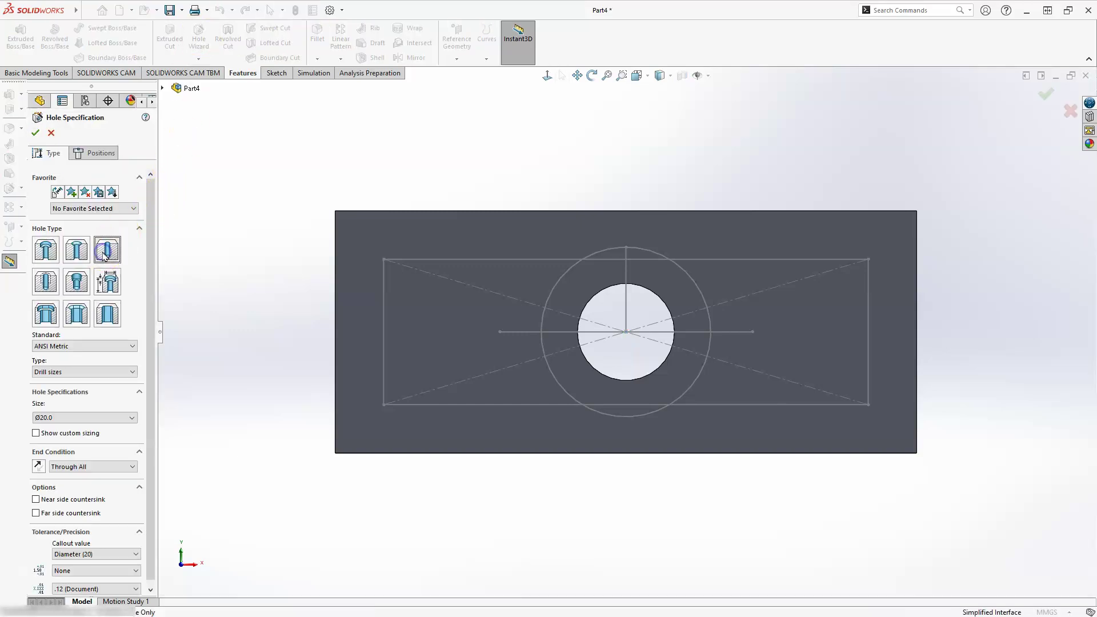
{"action": "left_click", "coordinate": [67, 418]}
{"action": "scroll", "coordinate": [74, 500], "scroll_direction": "up", "scroll_amount": 5}
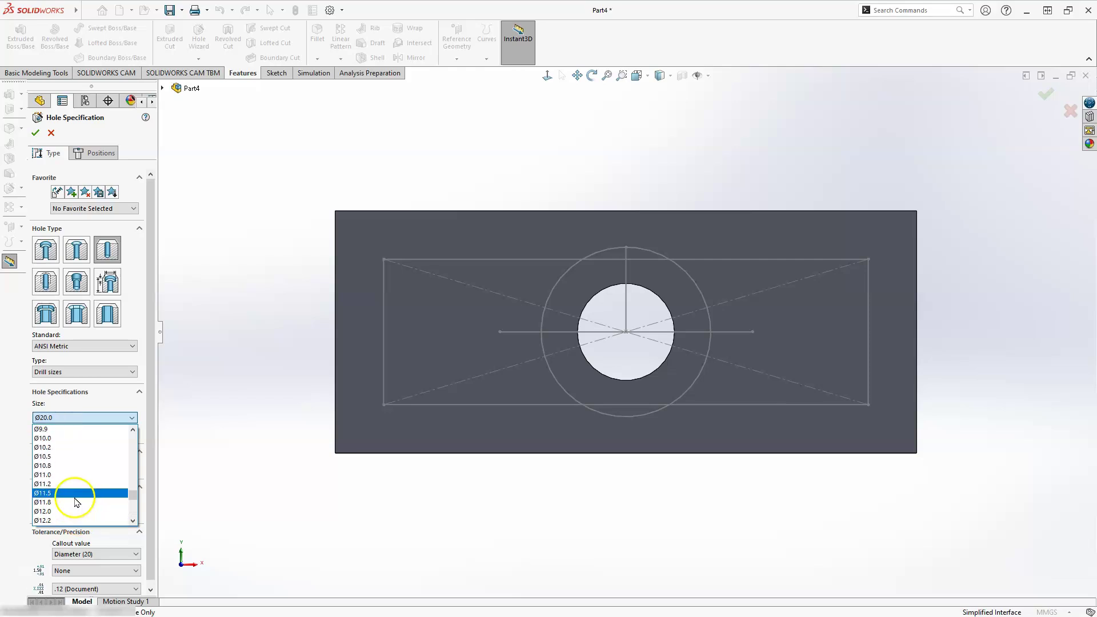
{"action": "left_click", "coordinate": [52, 439]}
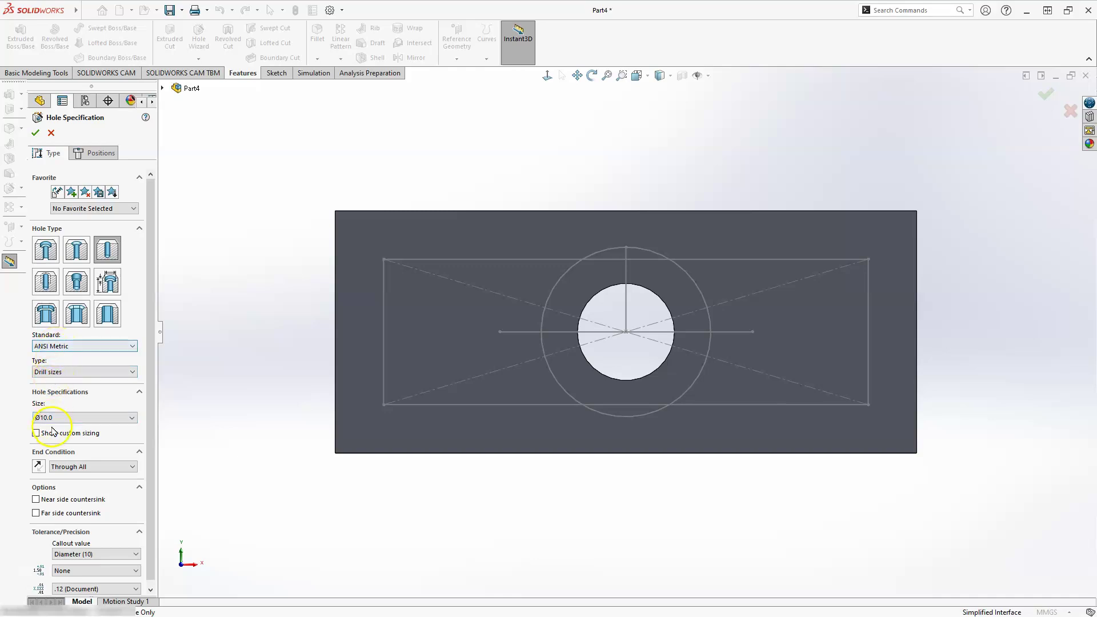
Step: Place the Ø10.0 holes on the plate's front face at the sketch rectangle's four corners and the horizontal line's two ends, and finish the feature
{"action": "left_click", "coordinate": [99, 153]}
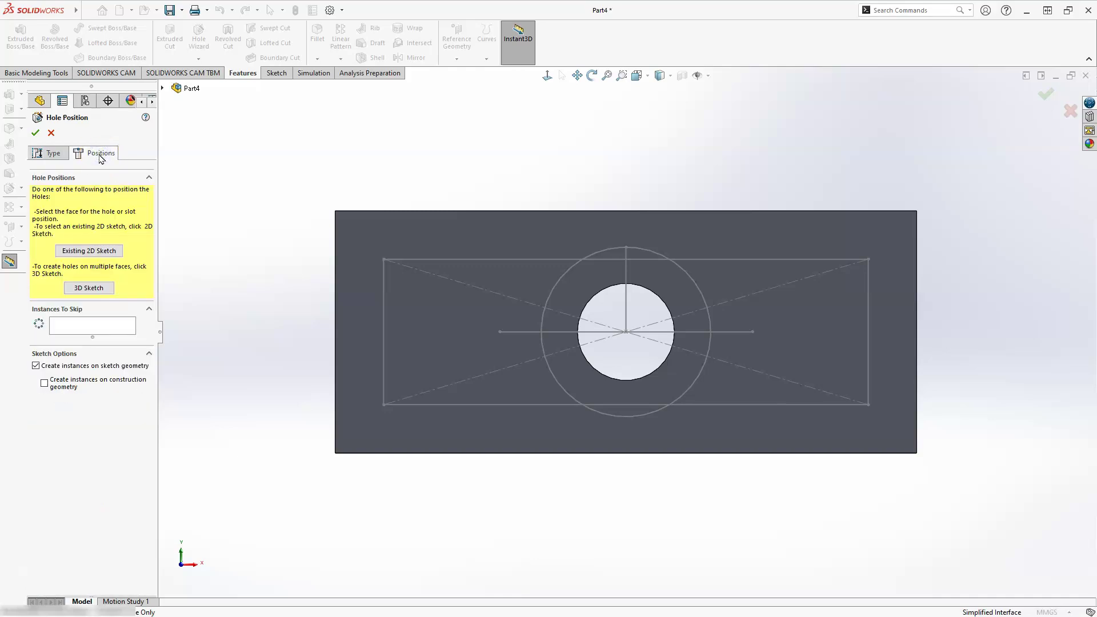
{"action": "left_click", "coordinate": [352, 334]}
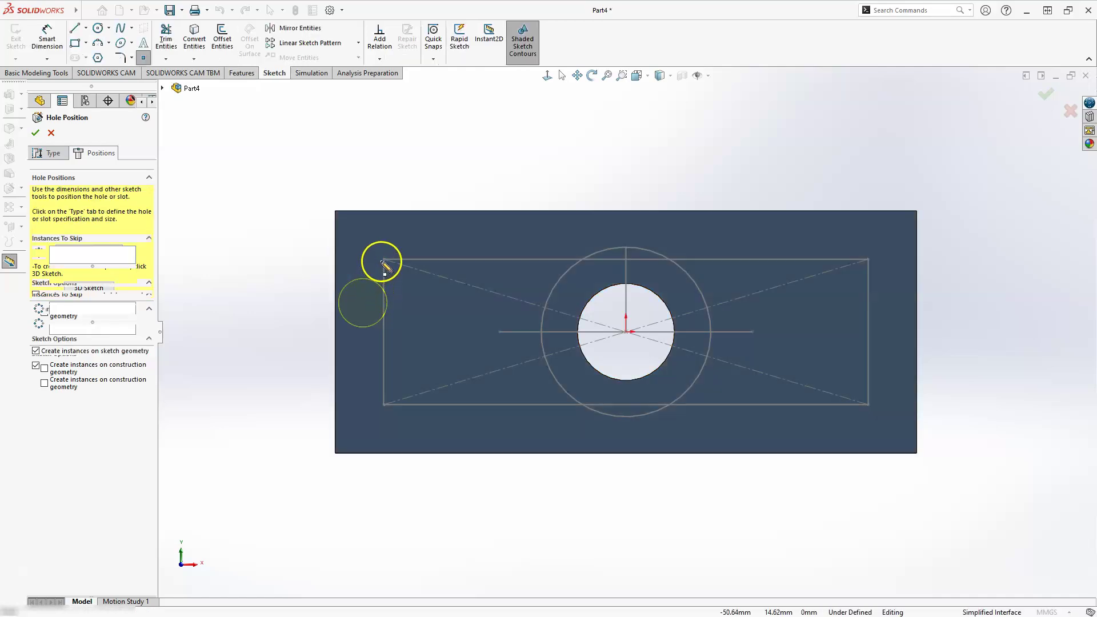
{"action": "left_click", "coordinate": [384, 260]}
{"action": "left_click", "coordinate": [384, 404]}
{"action": "left_click", "coordinate": [868, 404]}
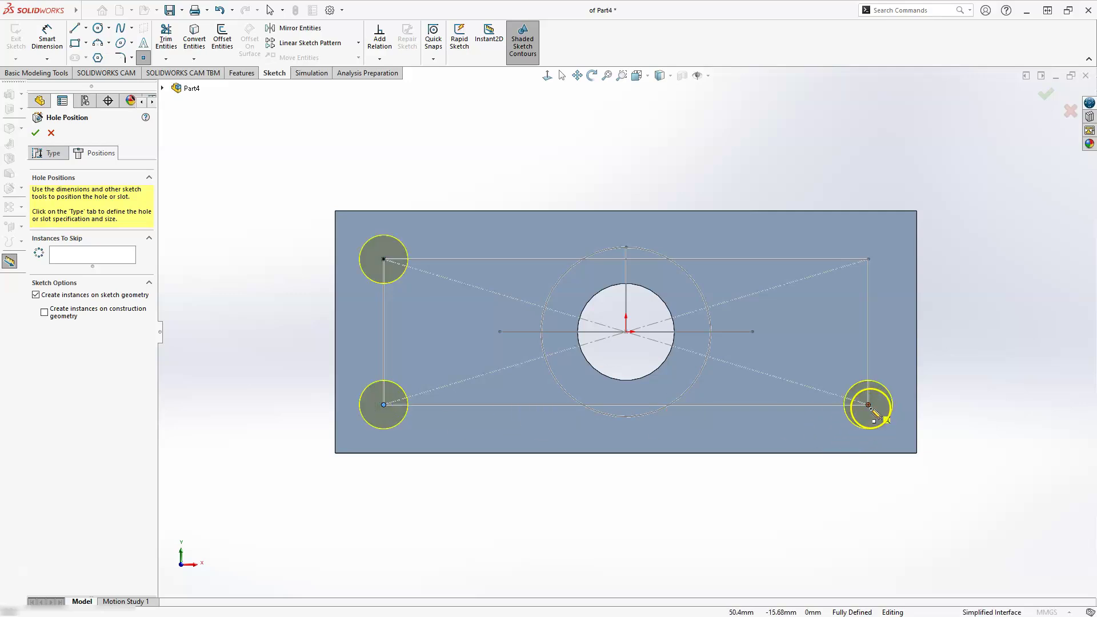
{"action": "left_click", "coordinate": [869, 259]}
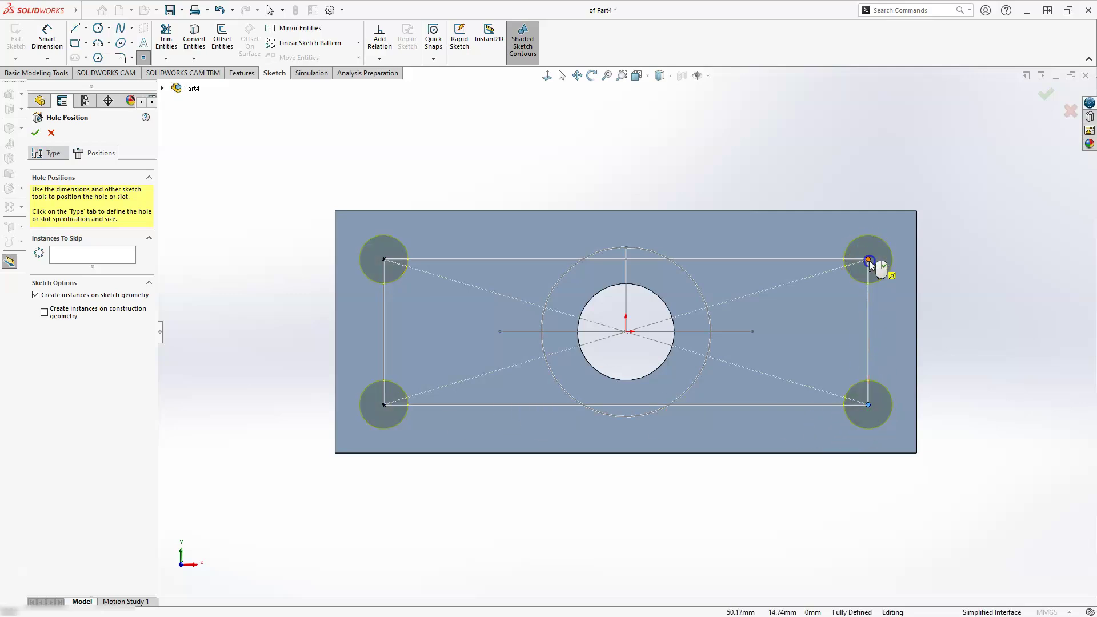
{"action": "left_click", "coordinate": [752, 332]}
{"action": "left_click", "coordinate": [500, 332]}
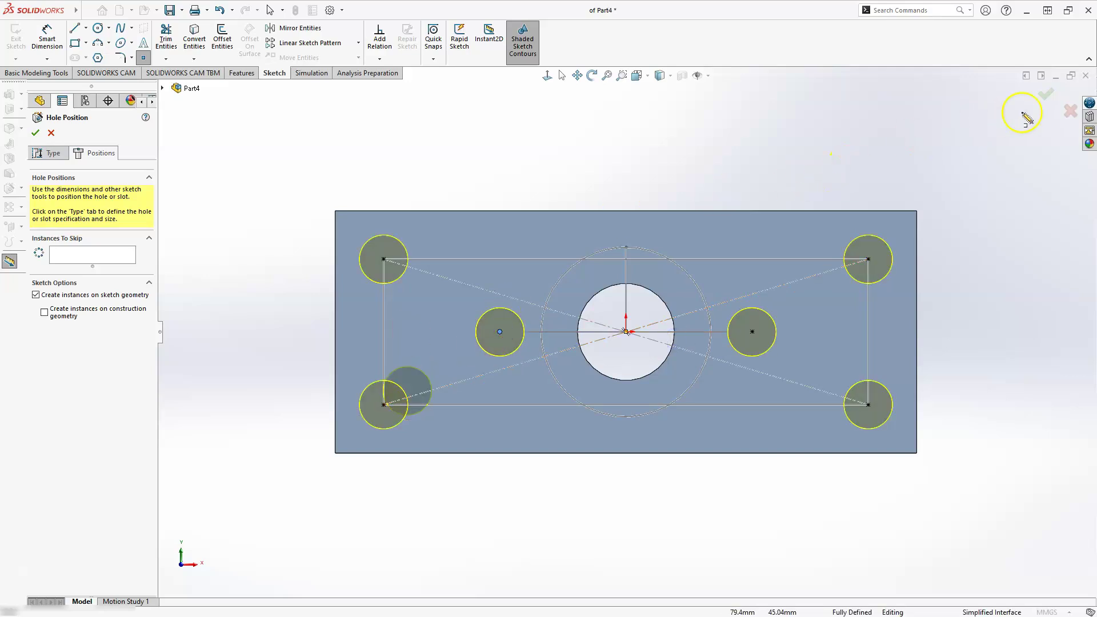
{"action": "left_click", "coordinate": [1045, 98]}
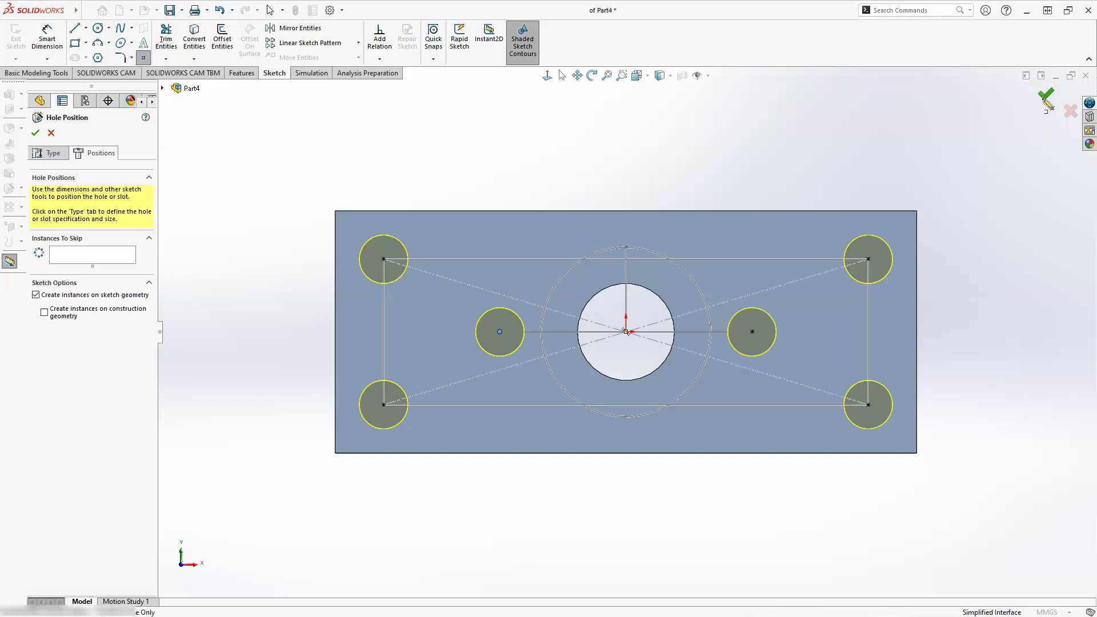
{"action": "left_click", "coordinate": [1046, 96]}
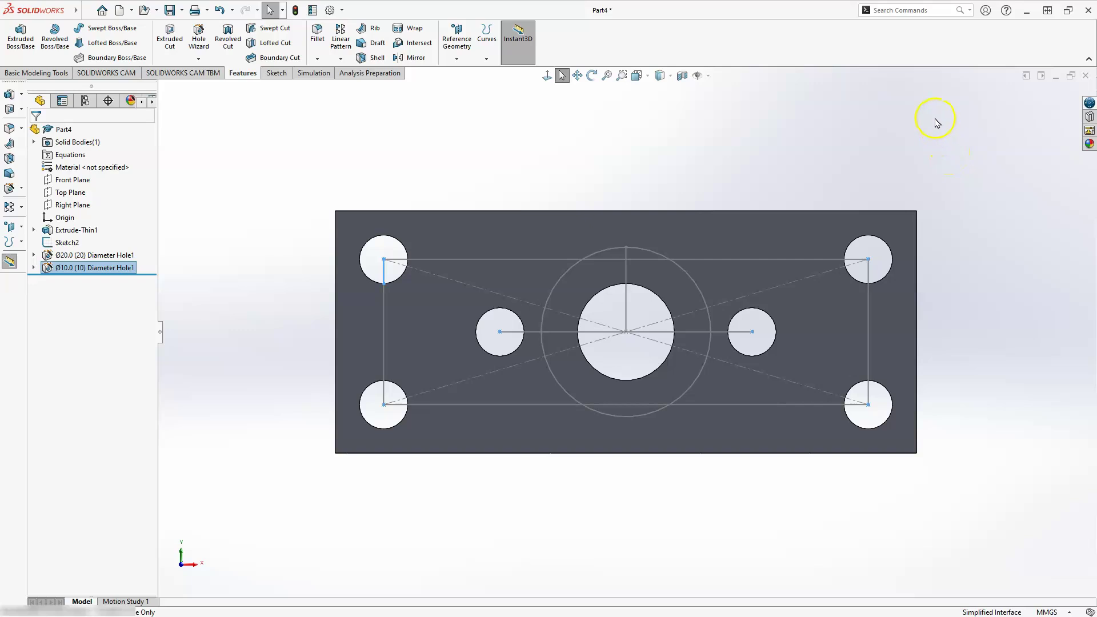
Step: Create a Ø3.0 ANSI Metric drill-size hole, Through All, at the upper end of the vertical sketch line on the circle with the Hole Wizard
{"action": "left_click", "coordinate": [198, 33]}
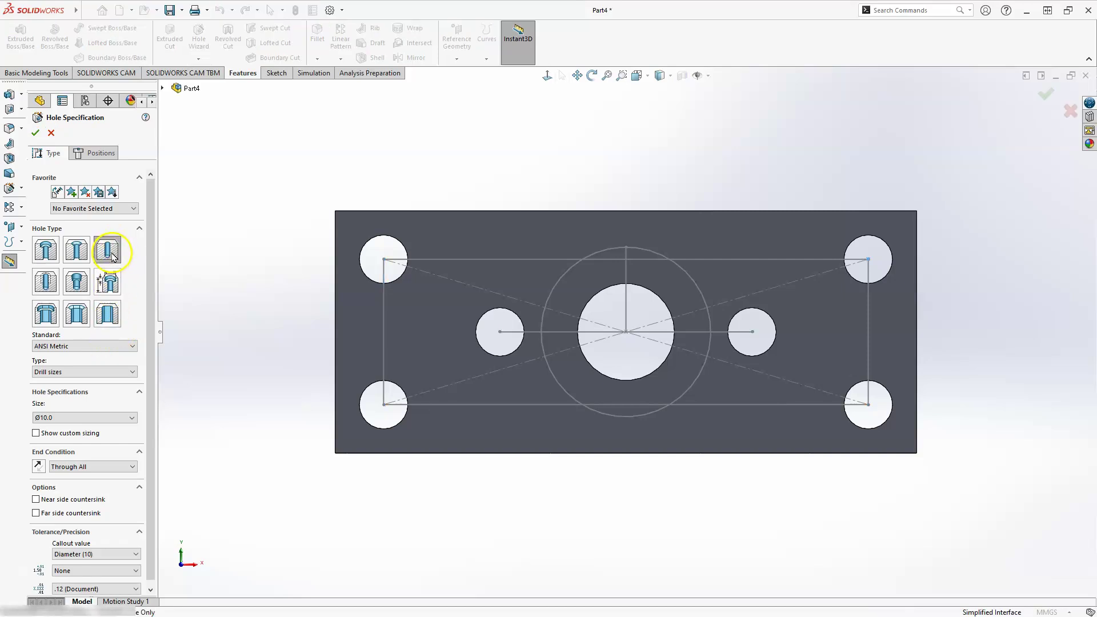
{"action": "left_click", "coordinate": [109, 252]}
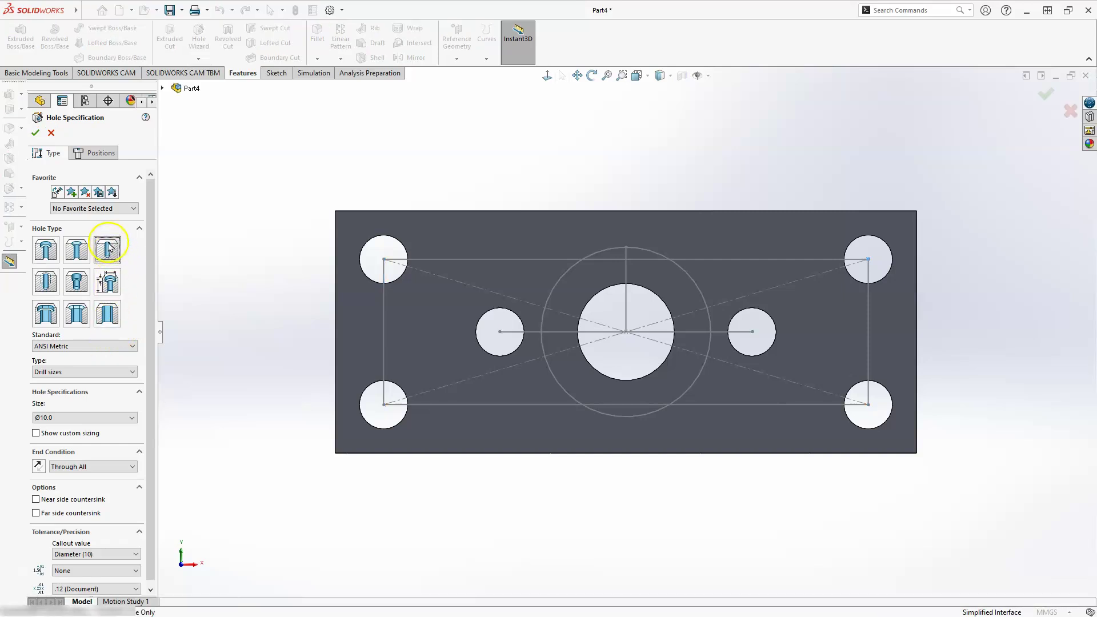
{"action": "left_click", "coordinate": [73, 419]}
{"action": "scroll", "coordinate": [83, 490], "scroll_direction": "up", "scroll_amount": 5}
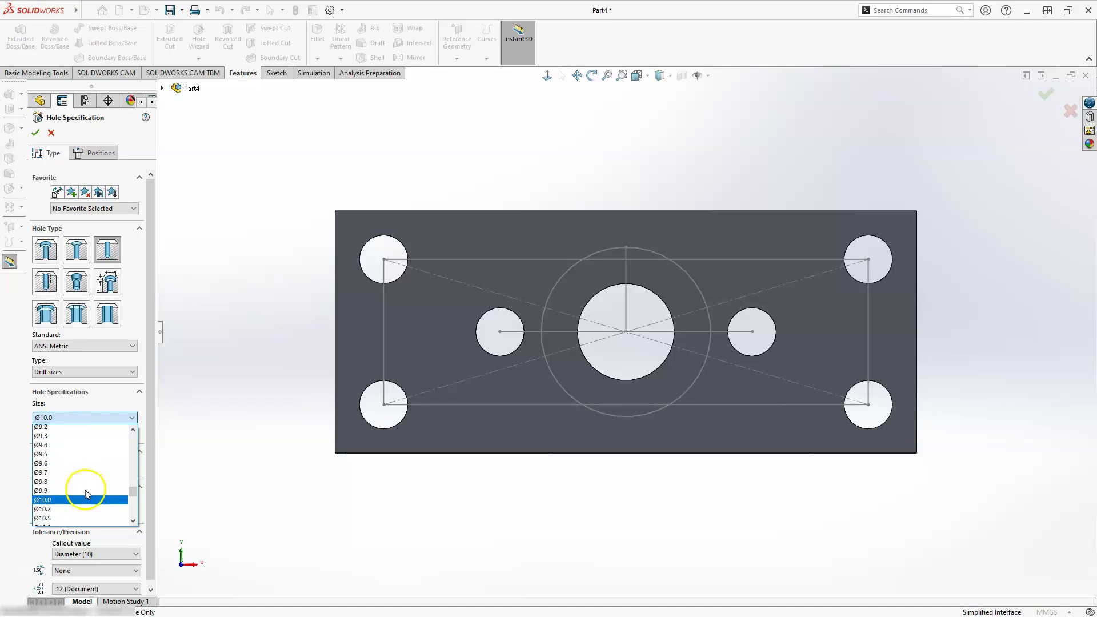
{"action": "scroll", "coordinate": [89, 495], "scroll_direction": "up", "scroll_amount": 4}
{"action": "scroll", "coordinate": [89, 495], "scroll_direction": "up", "scroll_amount": 10}
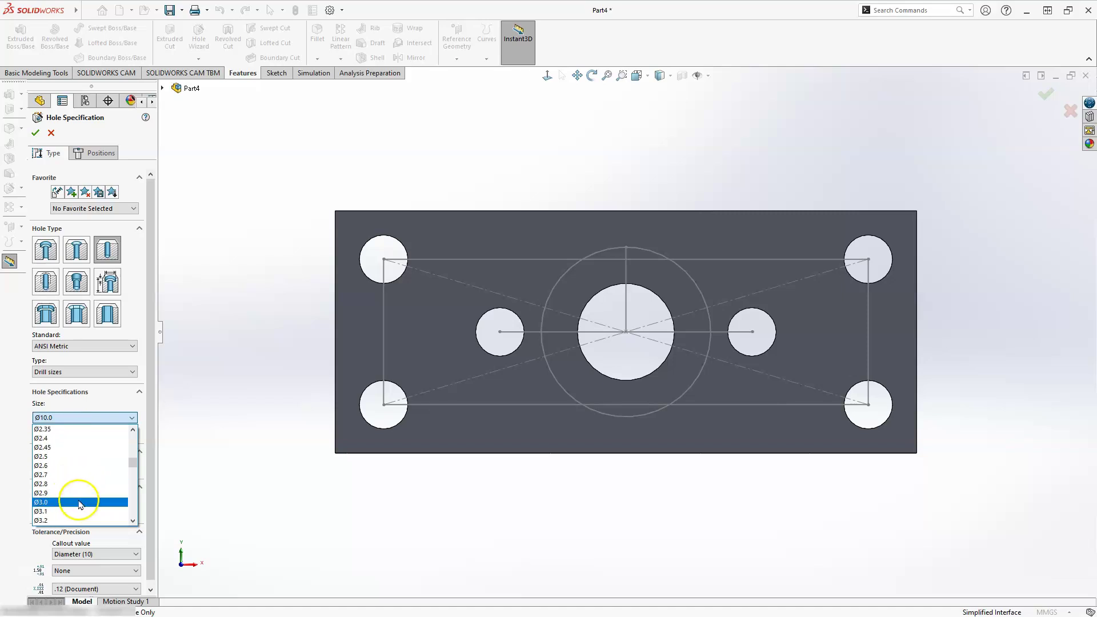
{"action": "left_click", "coordinate": [80, 503]}
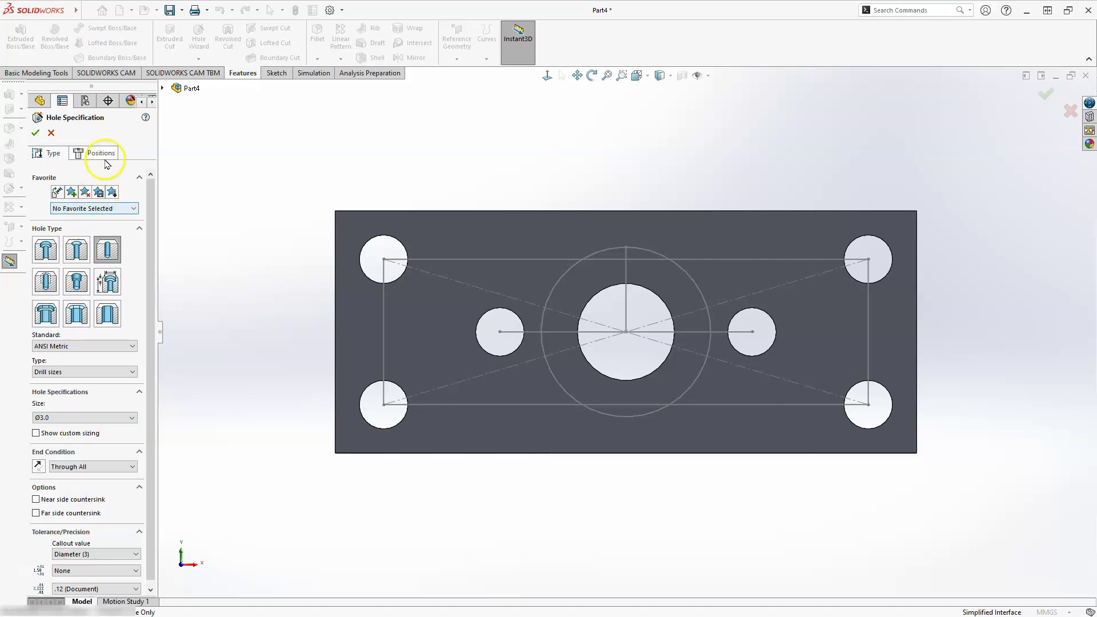
{"action": "left_click", "coordinate": [101, 153]}
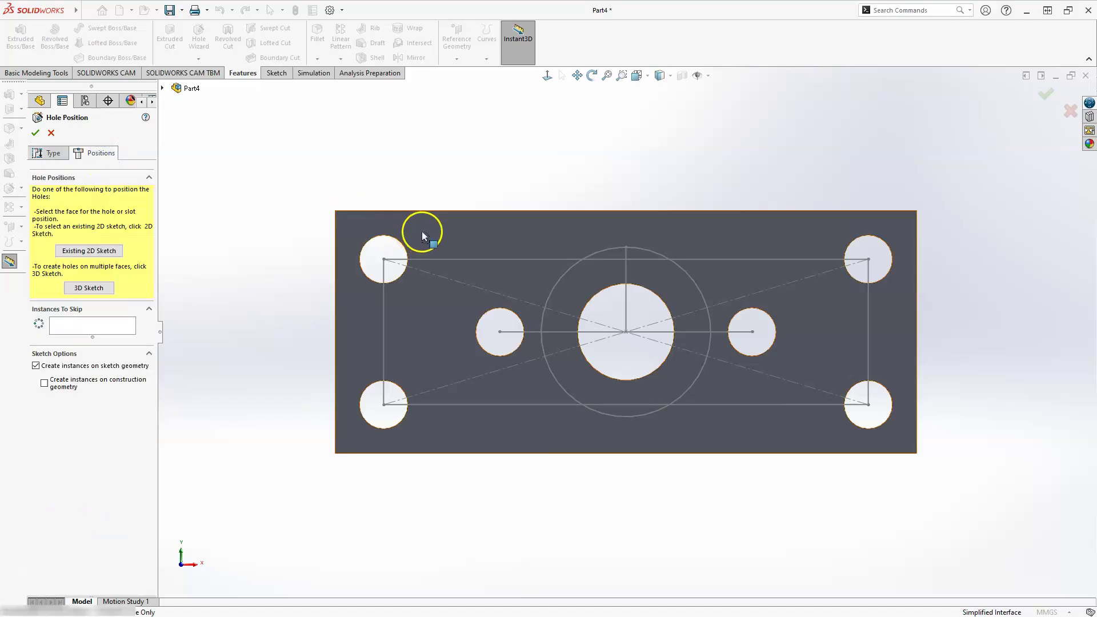
{"action": "left_click", "coordinate": [446, 232]}
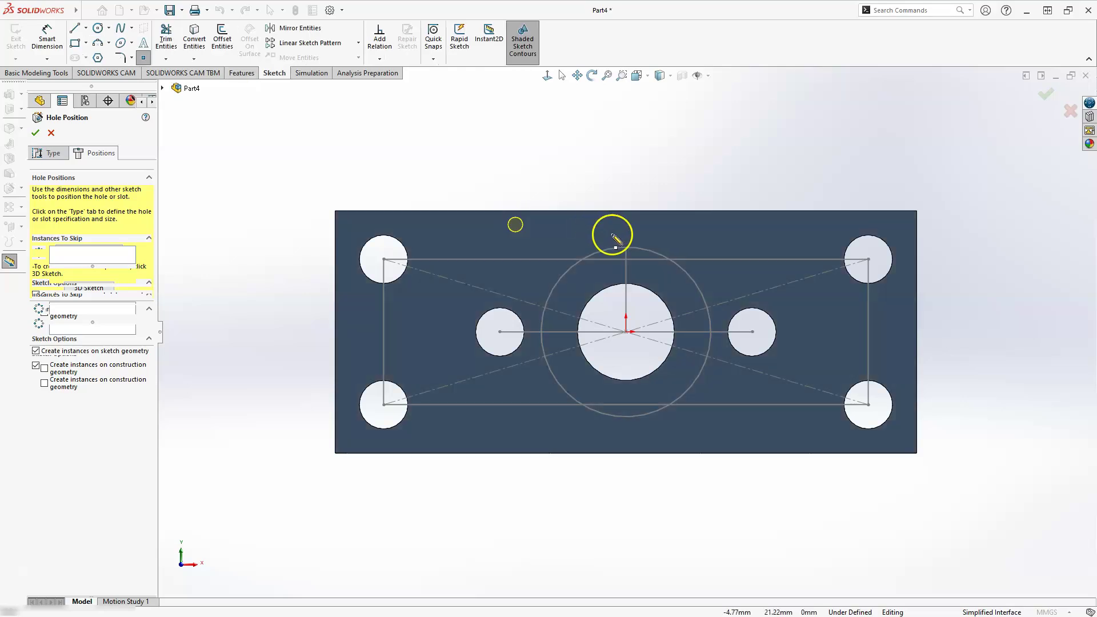
{"action": "left_click", "coordinate": [626, 247]}
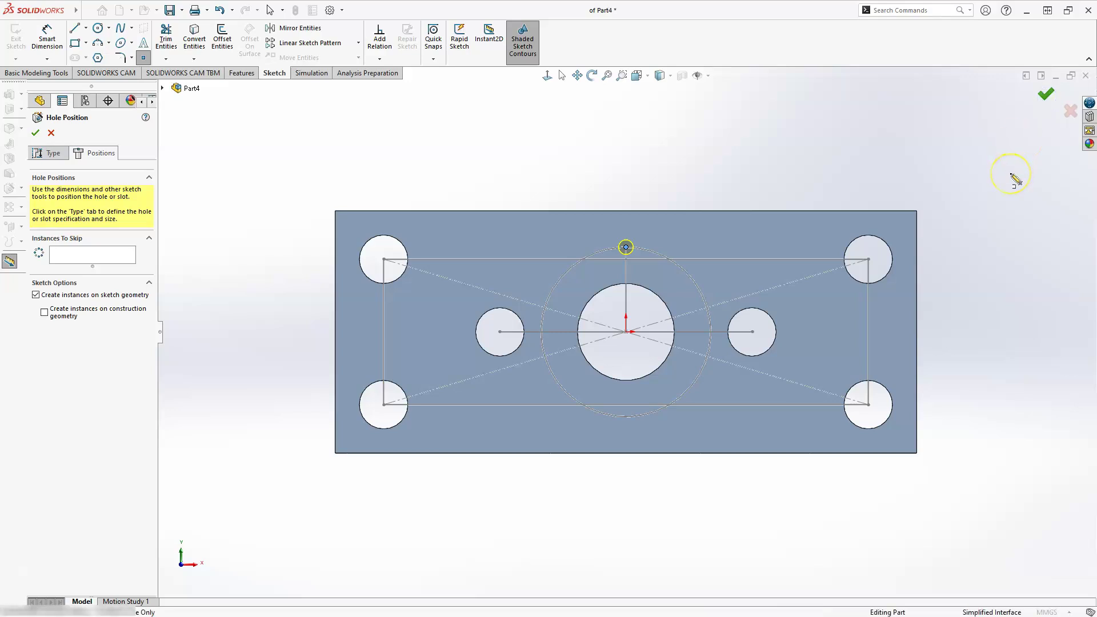
{"action": "key", "text": "Return"}
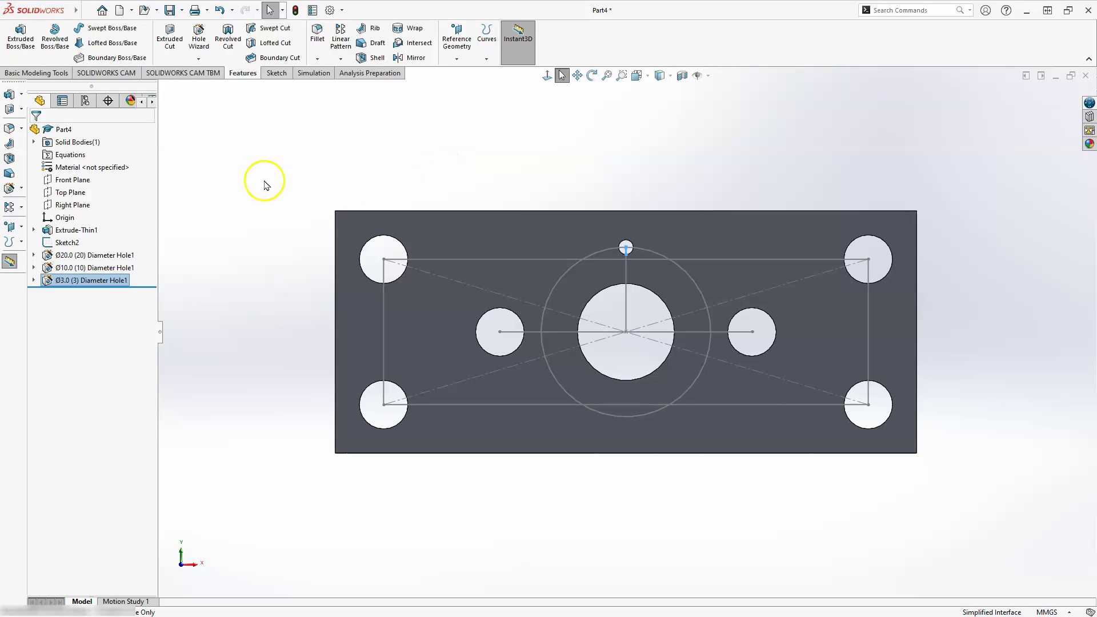
Step: Hide the layout sketch Sketch2 and clear the selection
{"action": "left_click", "coordinate": [66, 244]}
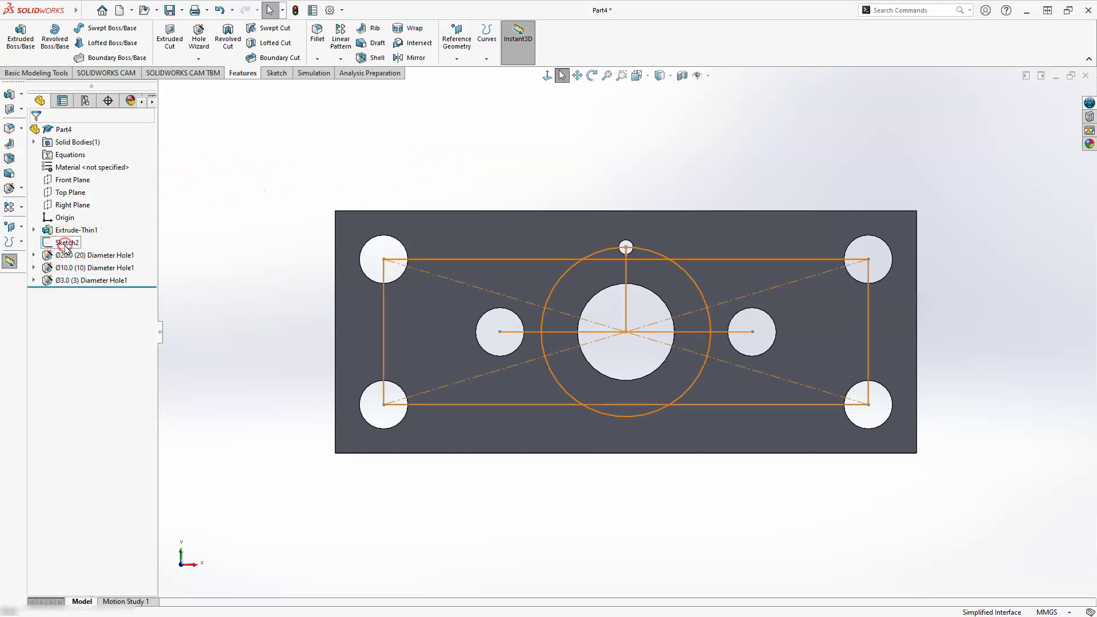
{"action": "right_click", "coordinate": [66, 245]}
{"action": "key", "text": "Escape"}
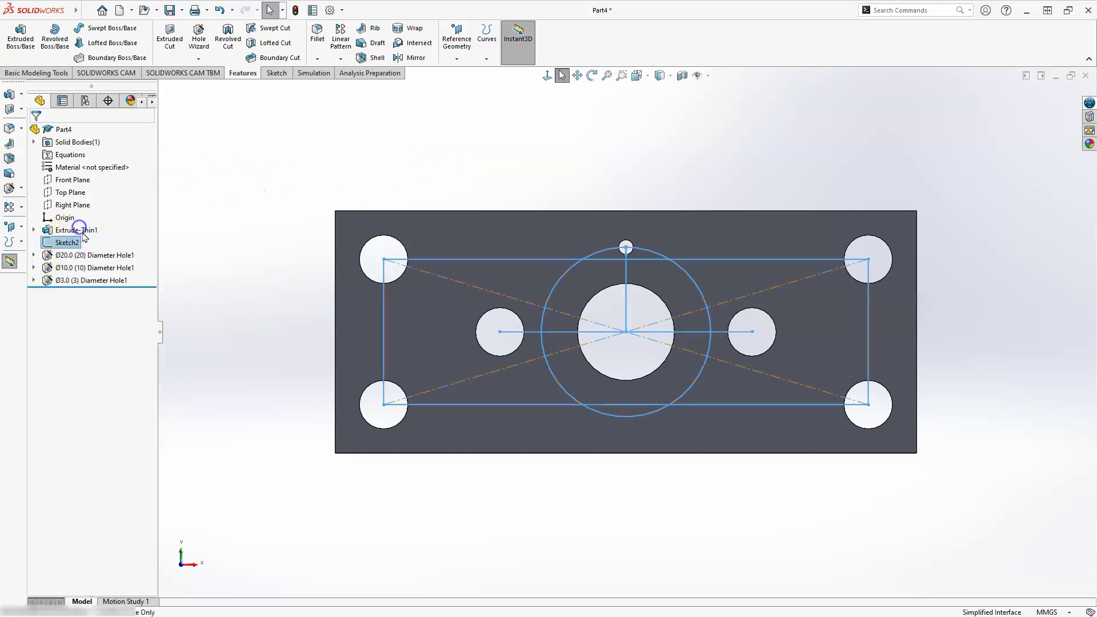
{"action": "left_click", "coordinate": [292, 390]}
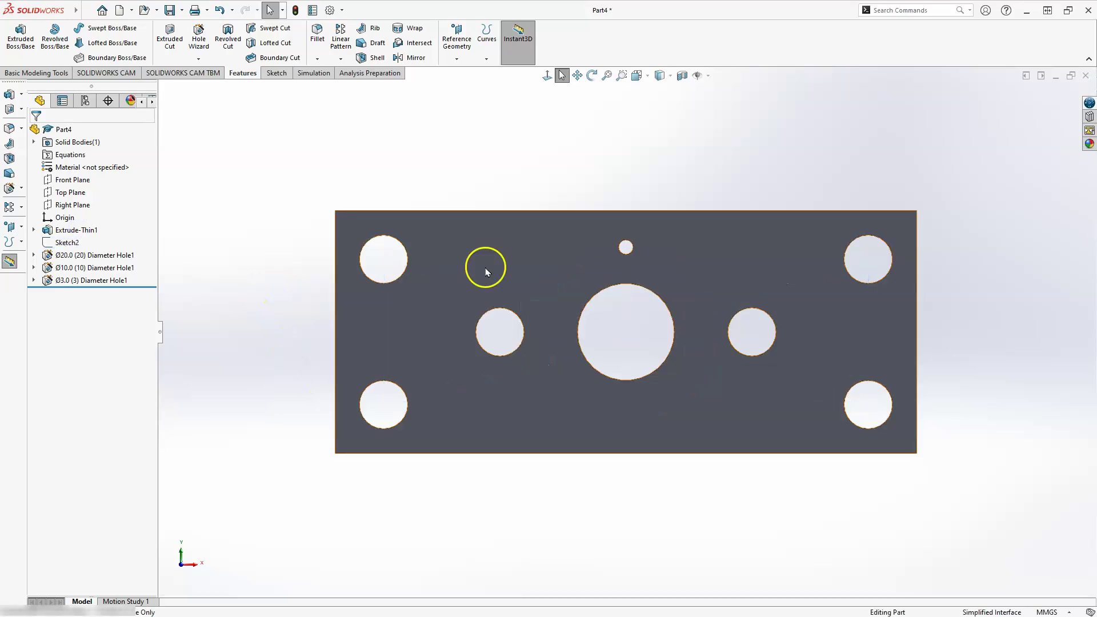
Step: Circular-pattern the Ø3.0 hole around the central hole's cylindrical face with 6 equally spaced instances over 360 degrees
{"action": "middle_click_drag", "start_coordinate": [619, 184], "coordinate": [623, 102]}
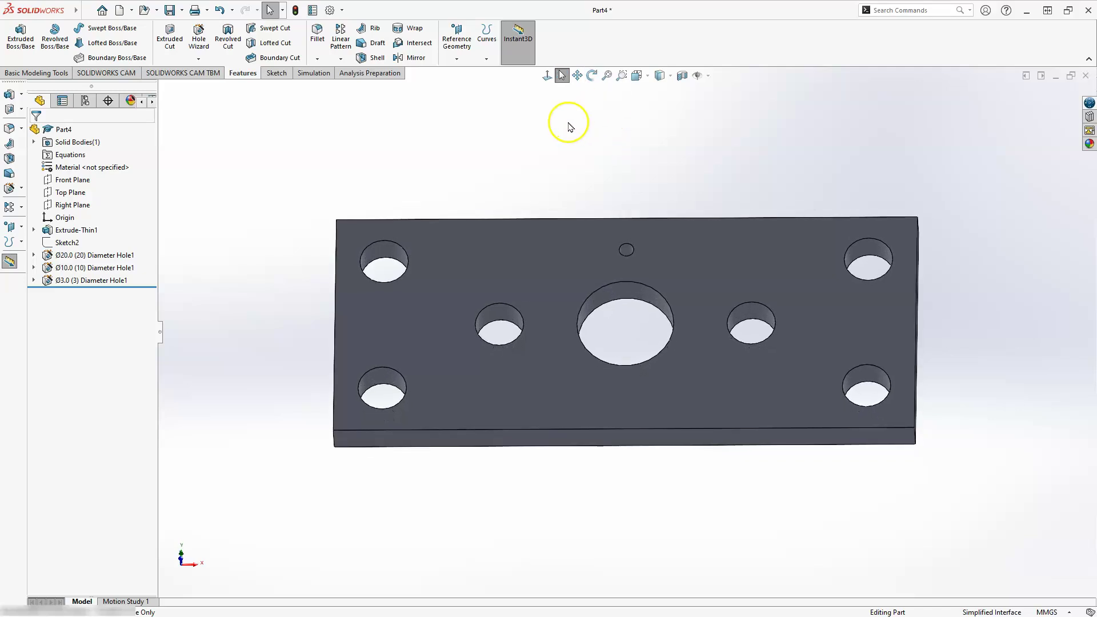
{"action": "left_click", "coordinate": [340, 58]}
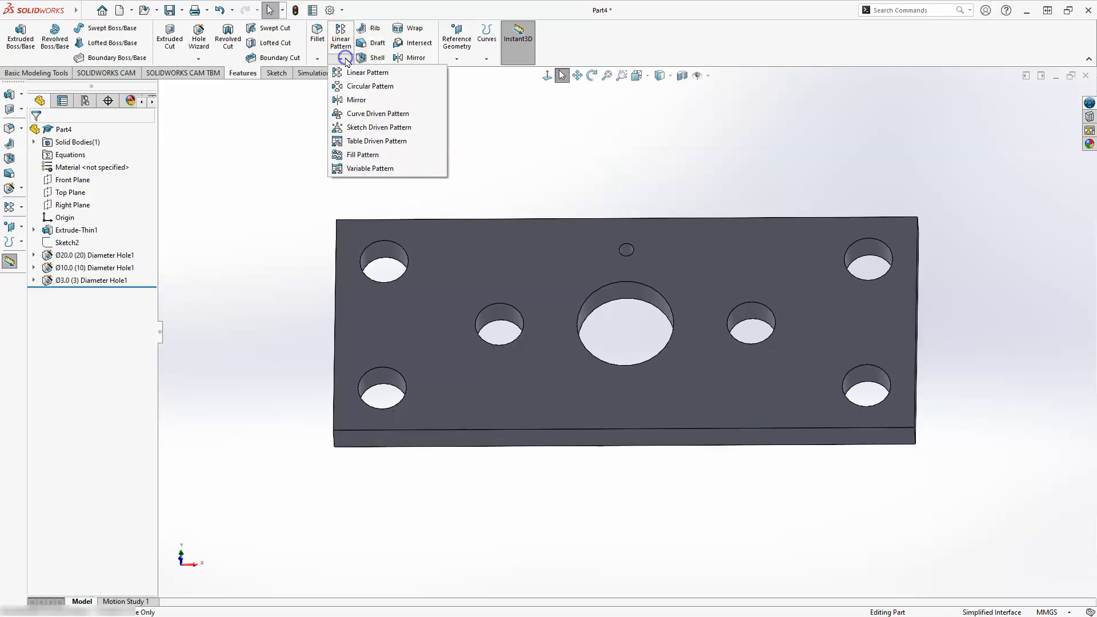
{"action": "left_click", "coordinate": [359, 87]}
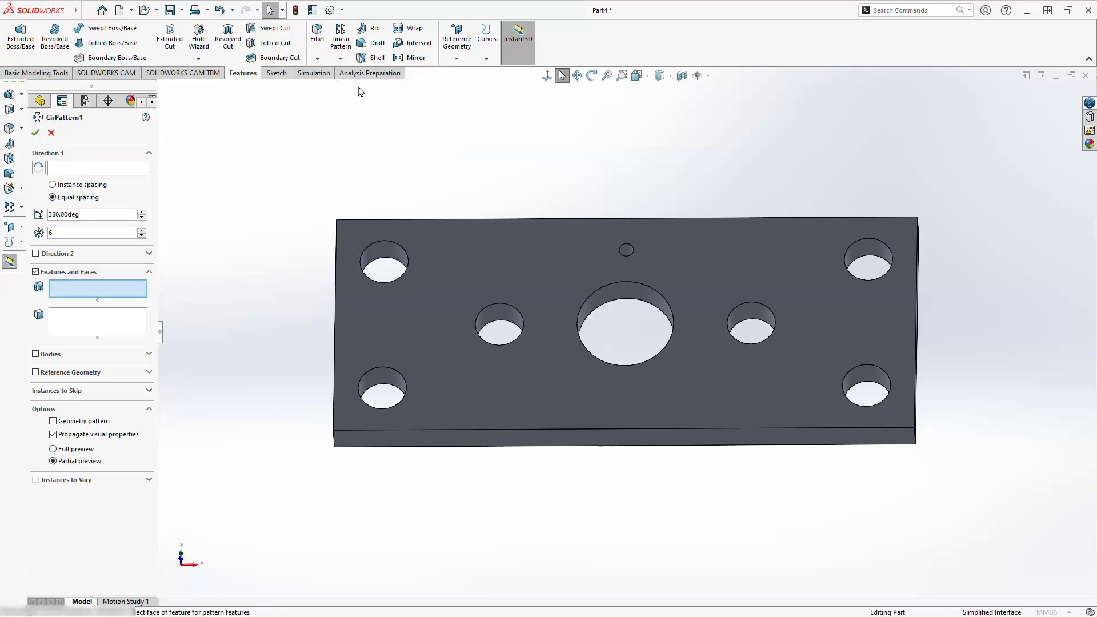
{"action": "left_click", "coordinate": [85, 289]}
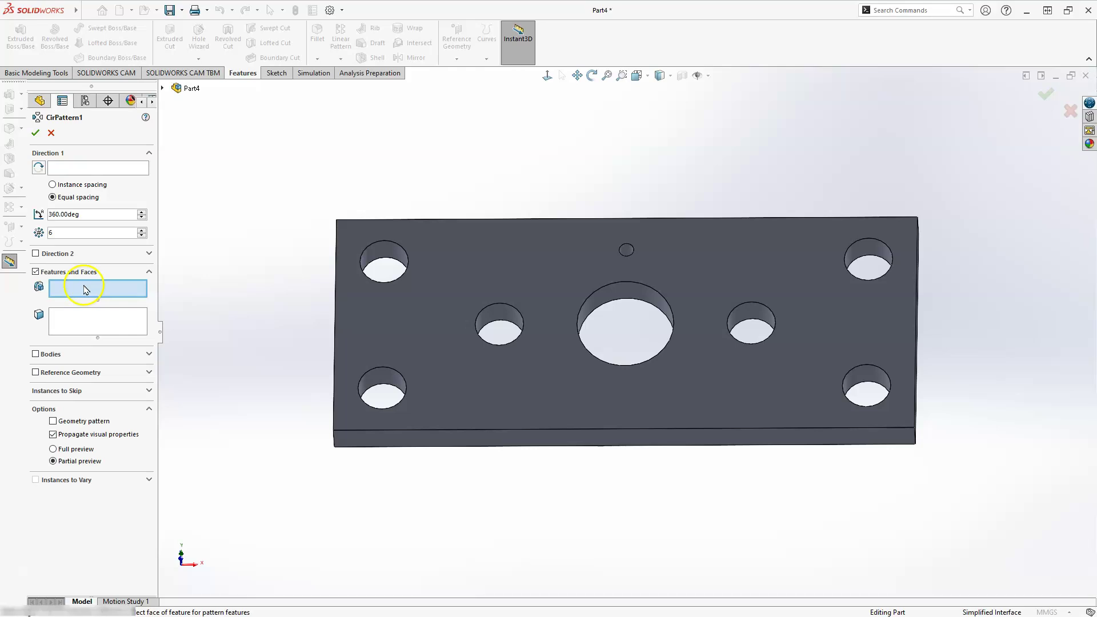
{"action": "left_click", "coordinate": [163, 88]}
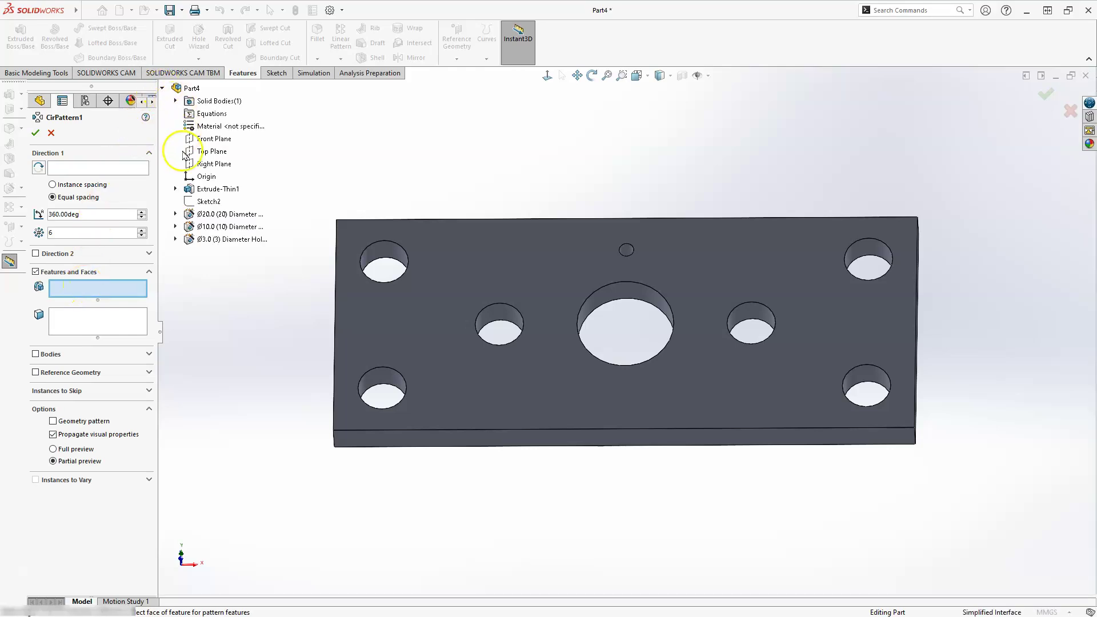
{"action": "left_click", "coordinate": [213, 239]}
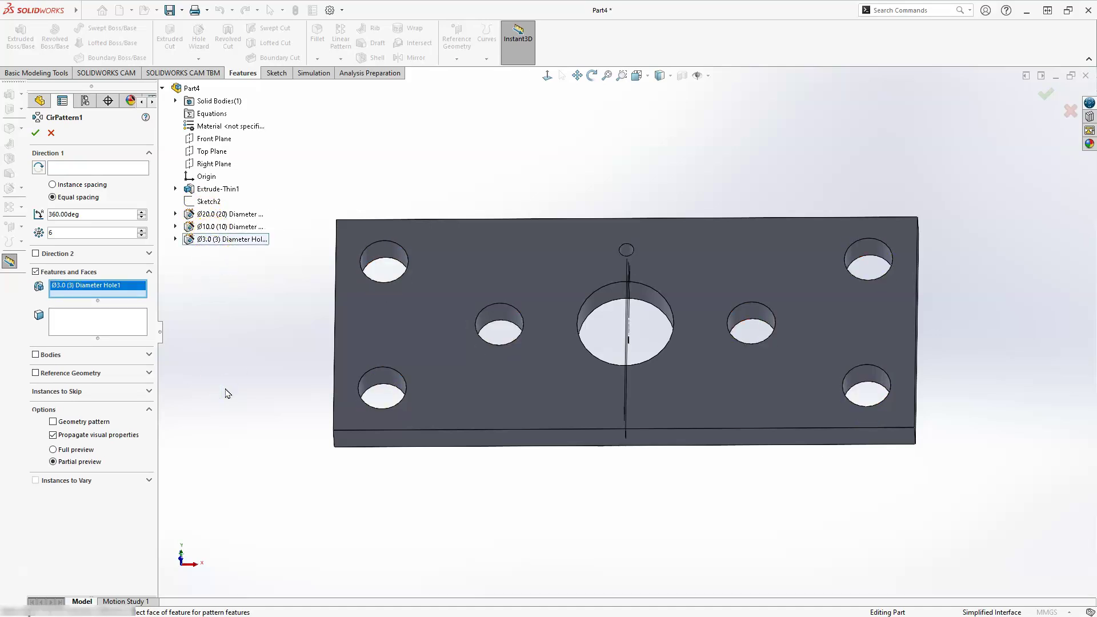
{"action": "left_click", "coordinate": [78, 169]}
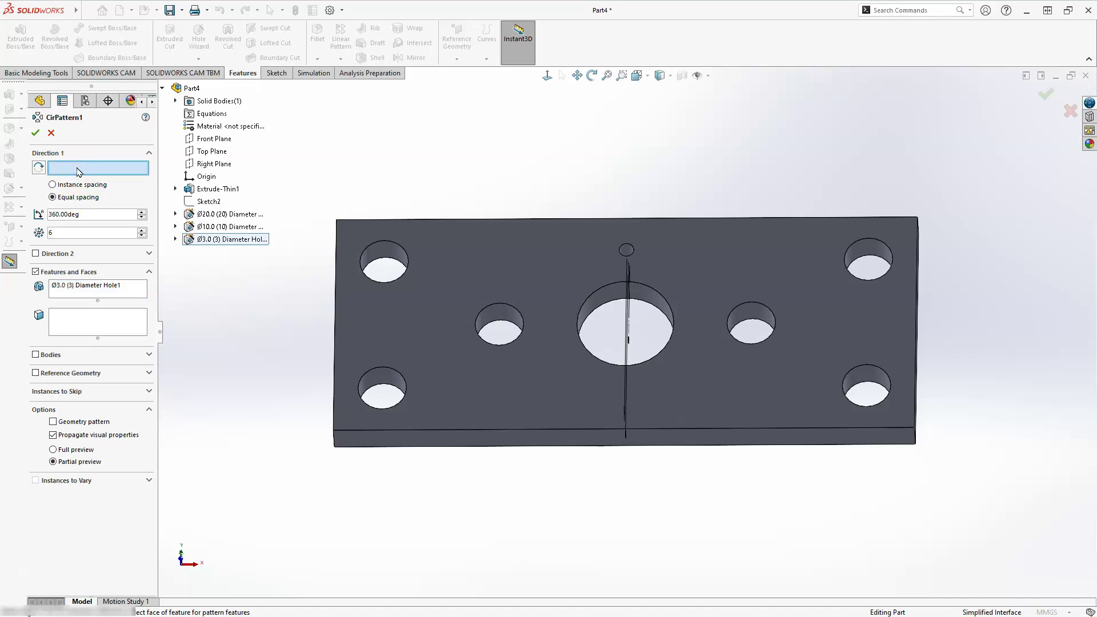
{"action": "left_click", "coordinate": [599, 298]}
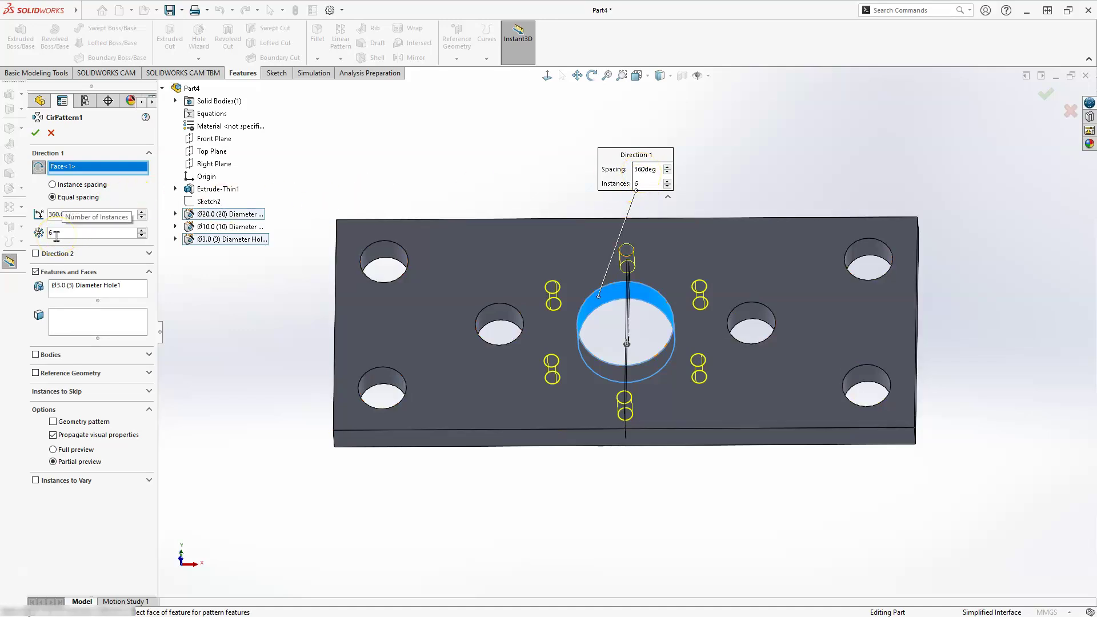
{"action": "left_click", "coordinate": [40, 132]}
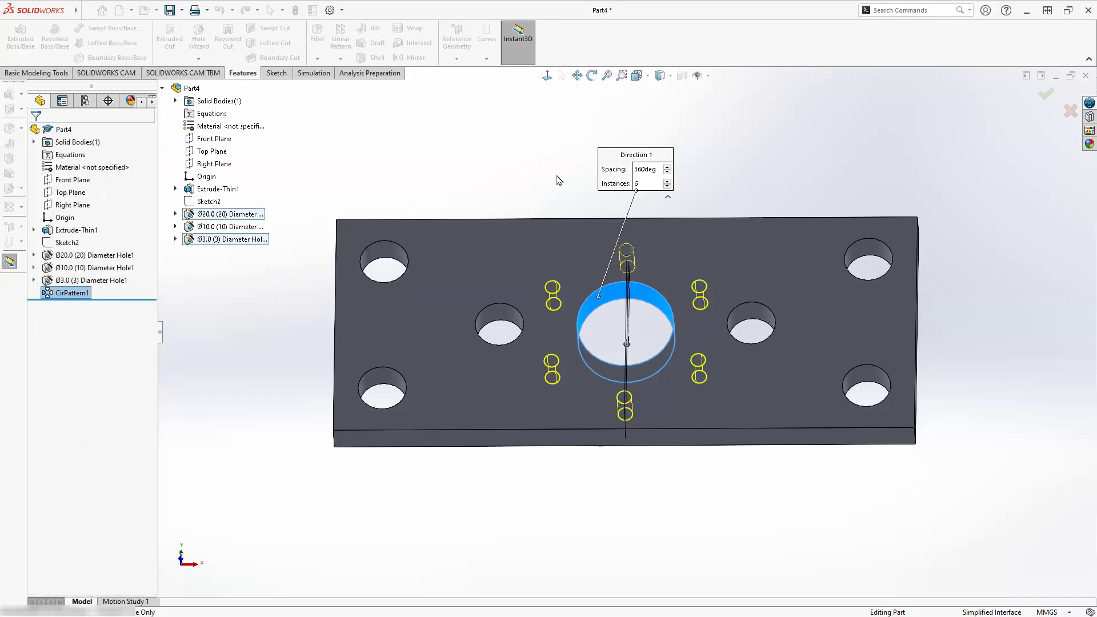
{"action": "left_click", "coordinate": [552, 171]}
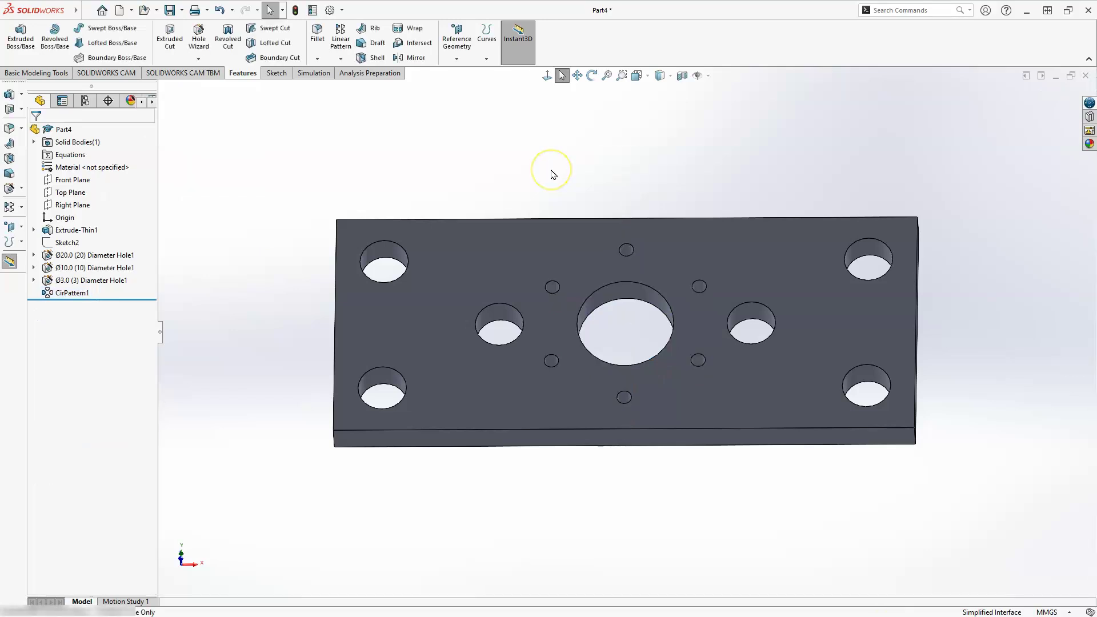
Step: Set up a symmetric 10 mm Fillet with a circular profile on the plate's four short corner edges
{"action": "key", "text": "space"}
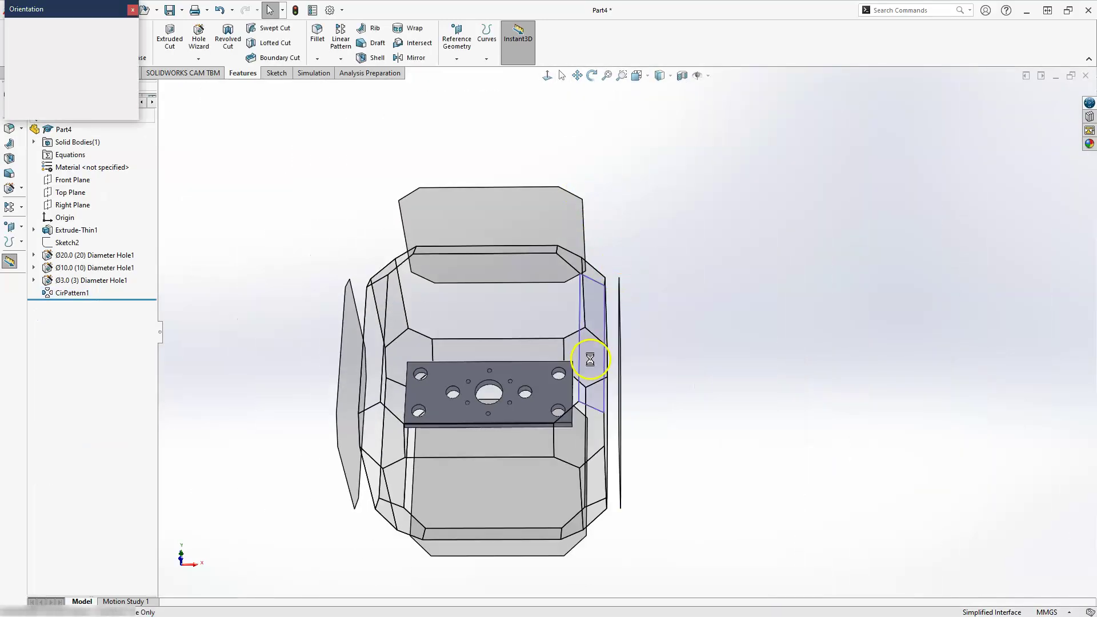
{"action": "left_click", "coordinate": [590, 359]}
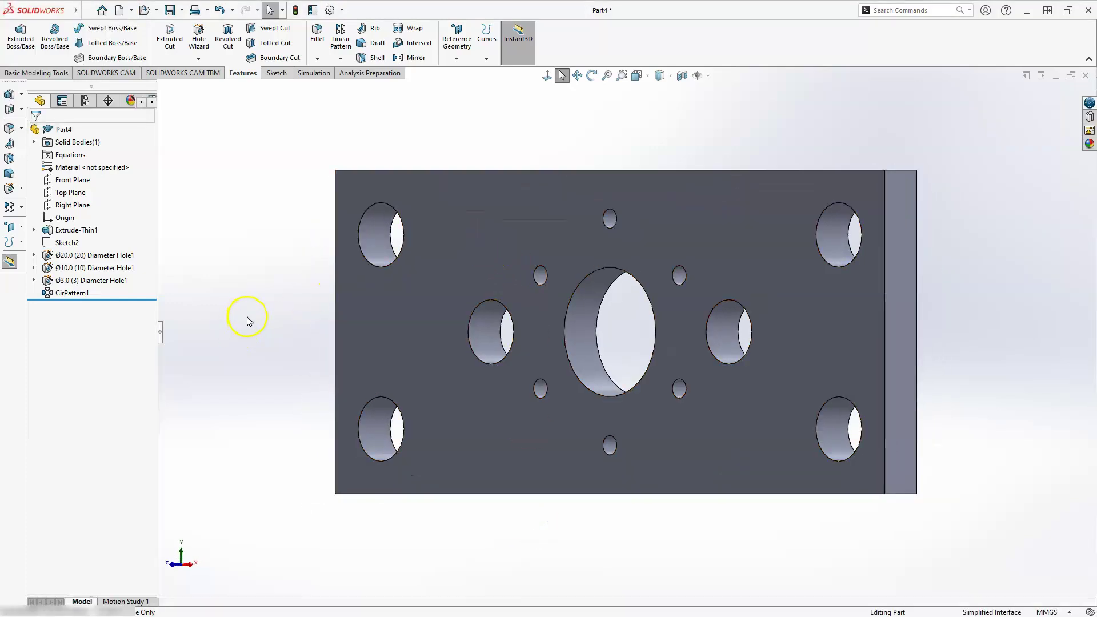
{"action": "key", "text": "space"}
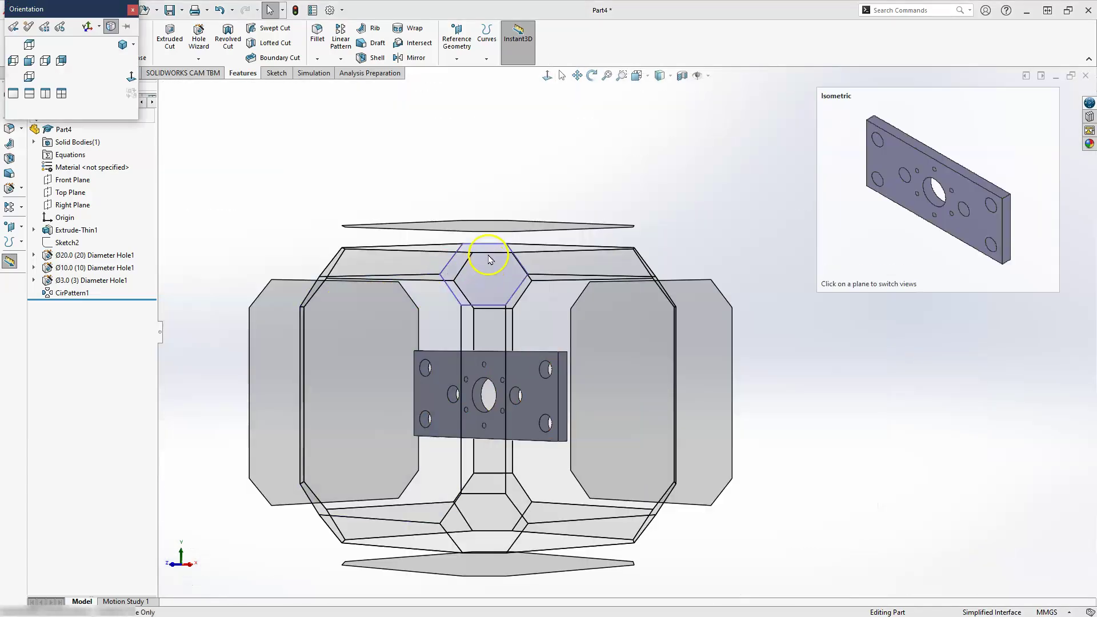
{"action": "left_click", "coordinate": [448, 441]}
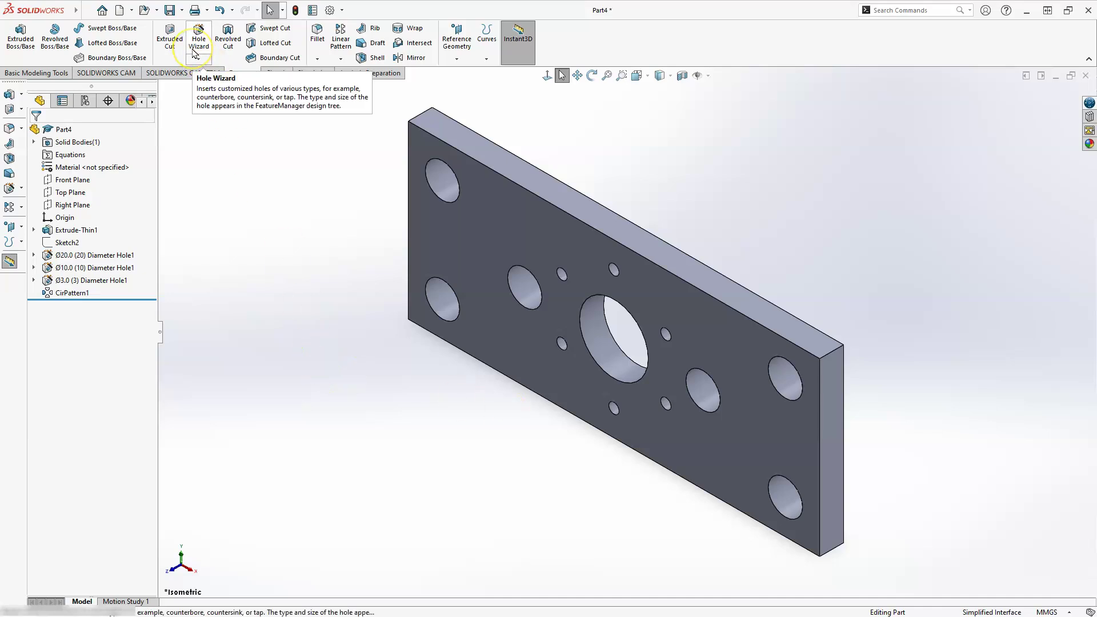
{"action": "left_click", "coordinate": [318, 30]}
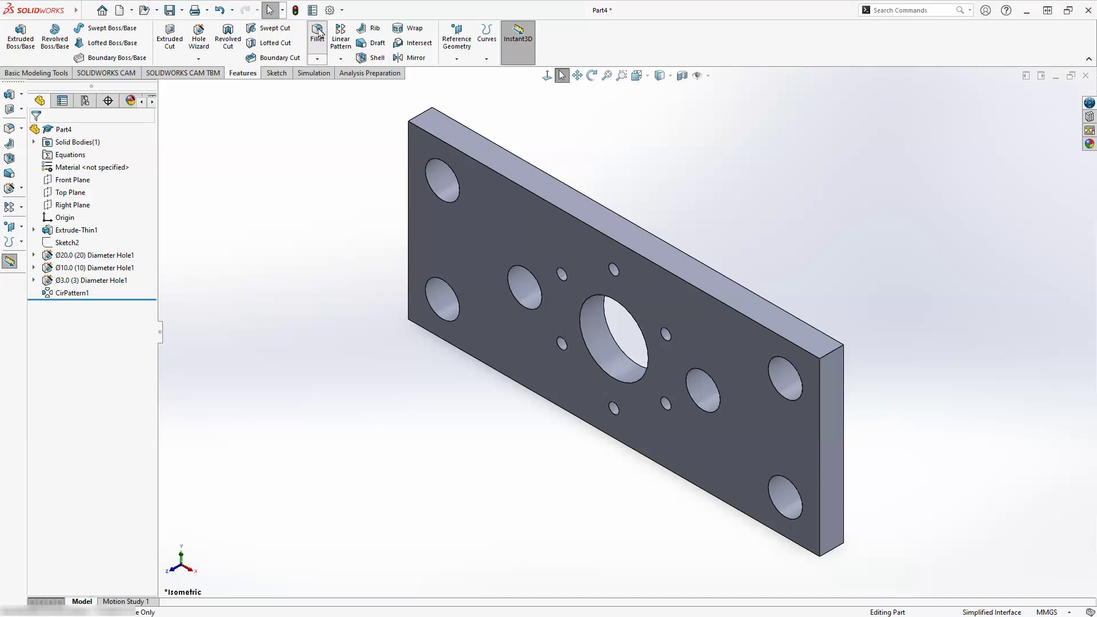
{"action": "left_click", "coordinate": [318, 31]}
{"action": "left_click", "coordinate": [87, 367]}
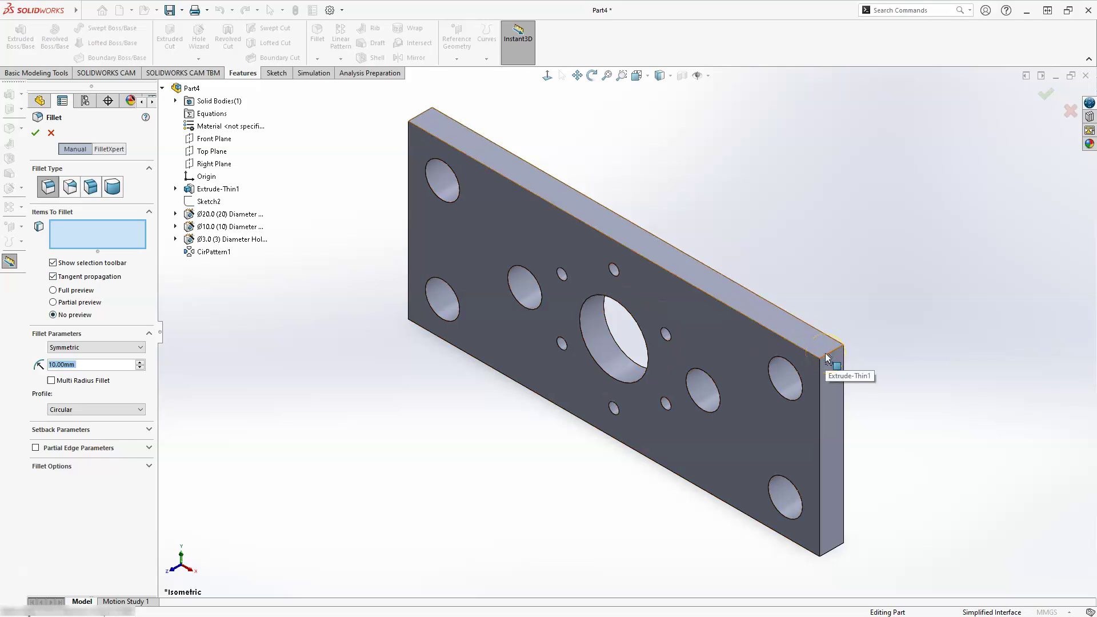
{"action": "left_click", "coordinate": [838, 563]}
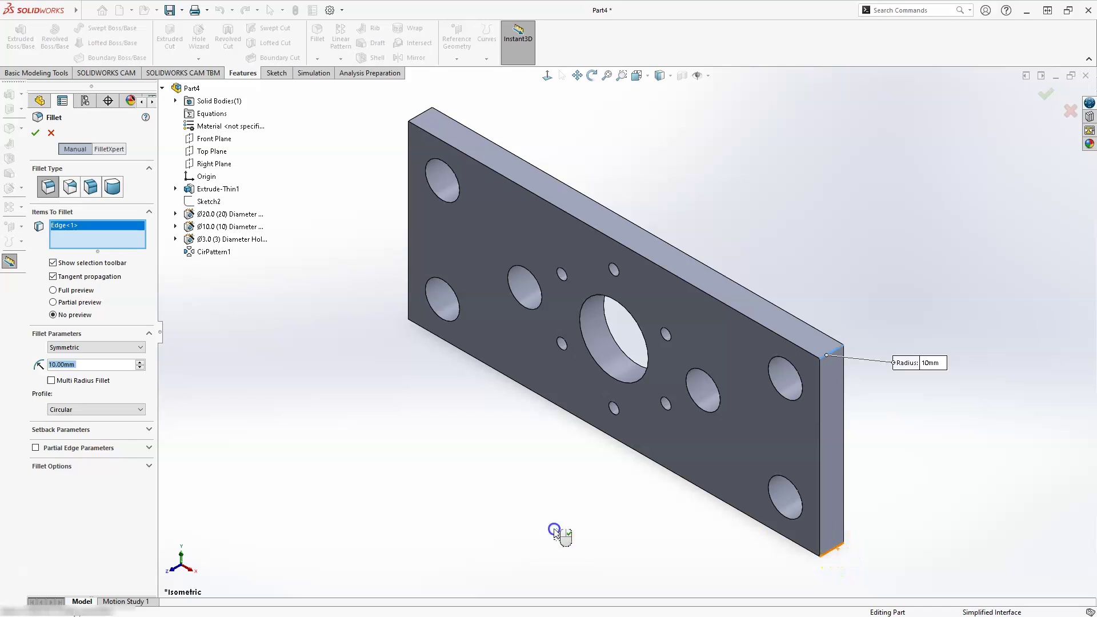
{"action": "middle_click_drag", "start_coordinate": [550, 404], "coordinate": [642, 467]}
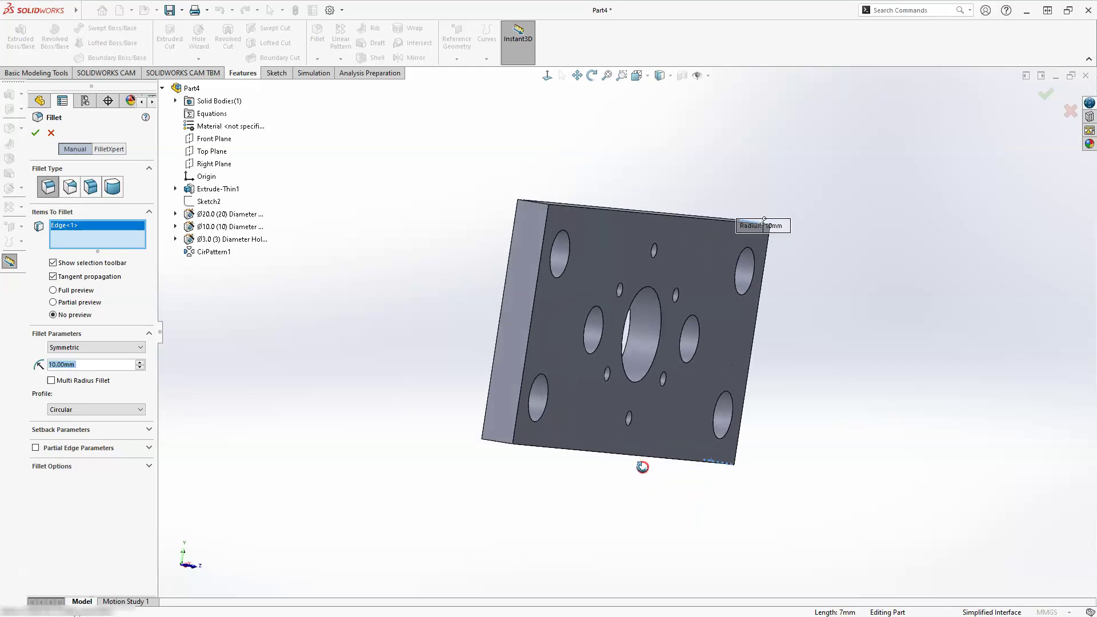
{"action": "left_click", "coordinate": [497, 443]}
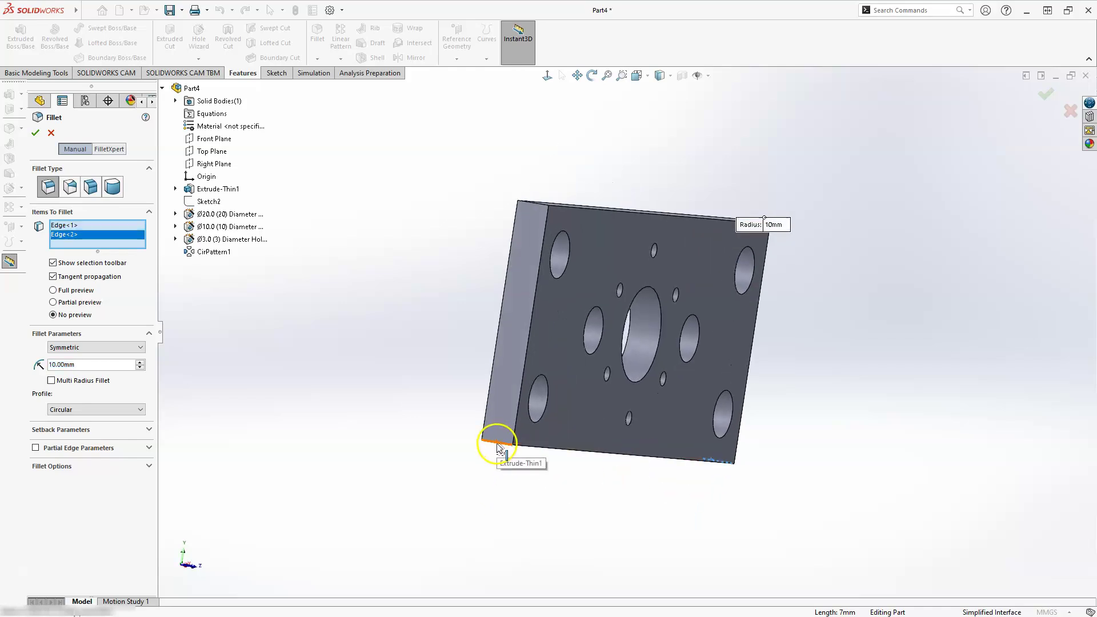
{"action": "left_click", "coordinate": [542, 206]}
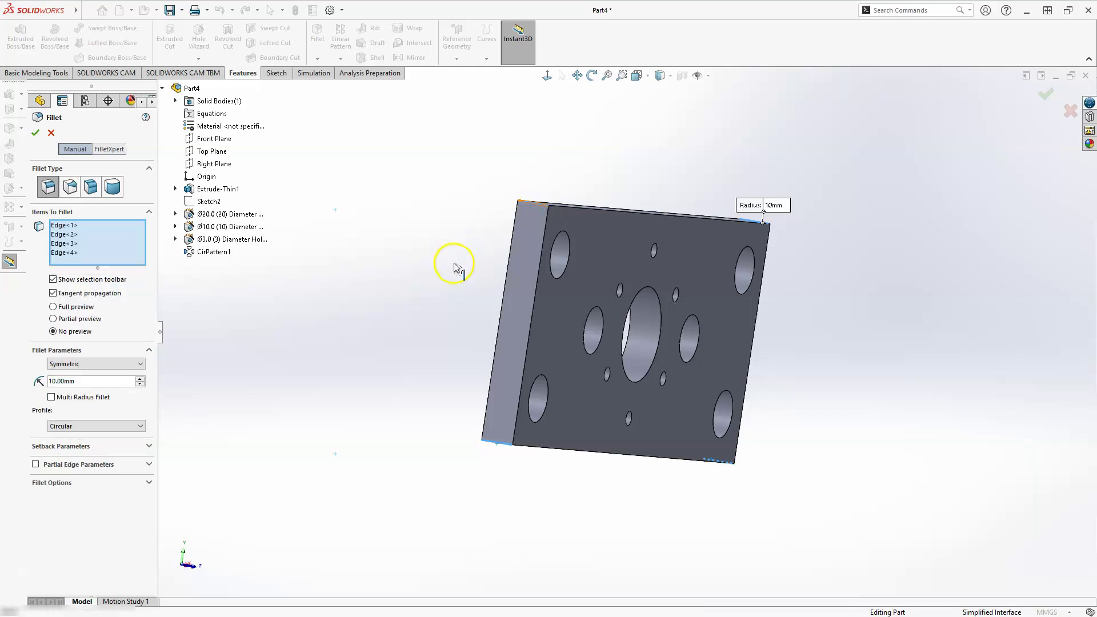
Step: Try the partial and full fillet previews, set the option back to No preview, and apply the corner fillet
{"action": "middle_click_drag", "start_coordinate": [428, 319], "coordinate": [430, 332]}
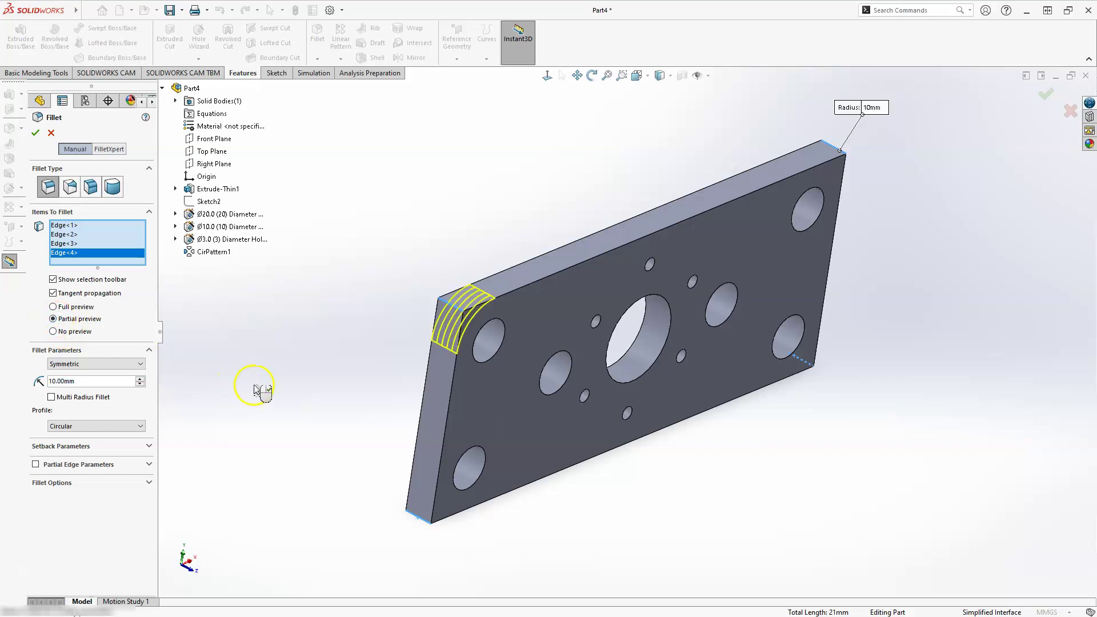
{"action": "middle_click_drag", "start_coordinate": [444, 178], "coordinate": [569, 78]}
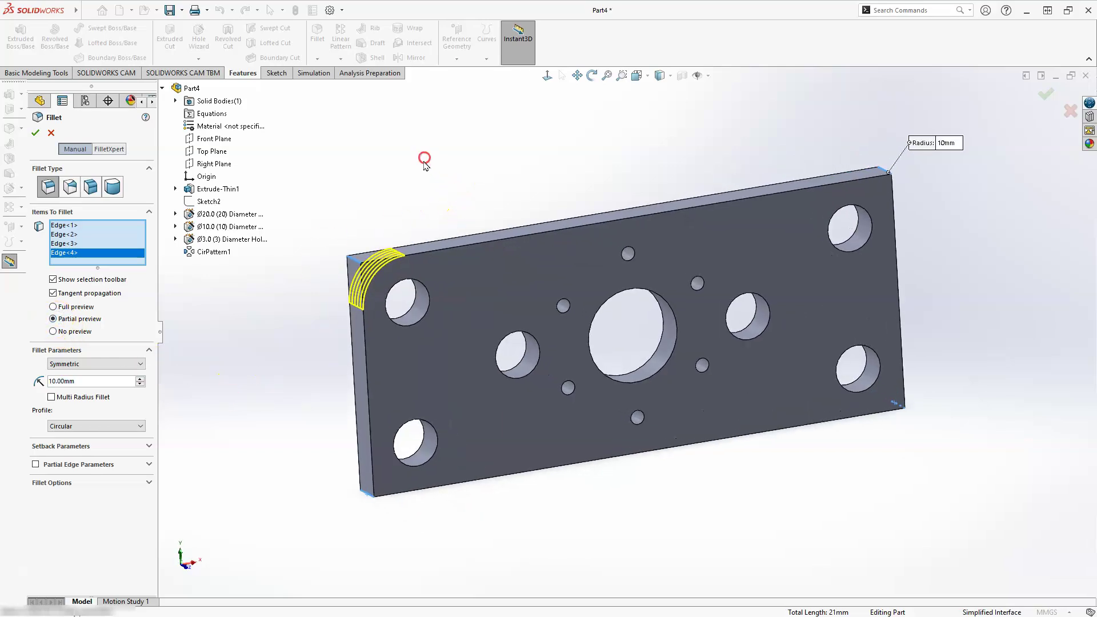
{"action": "left_click", "coordinate": [63, 318]}
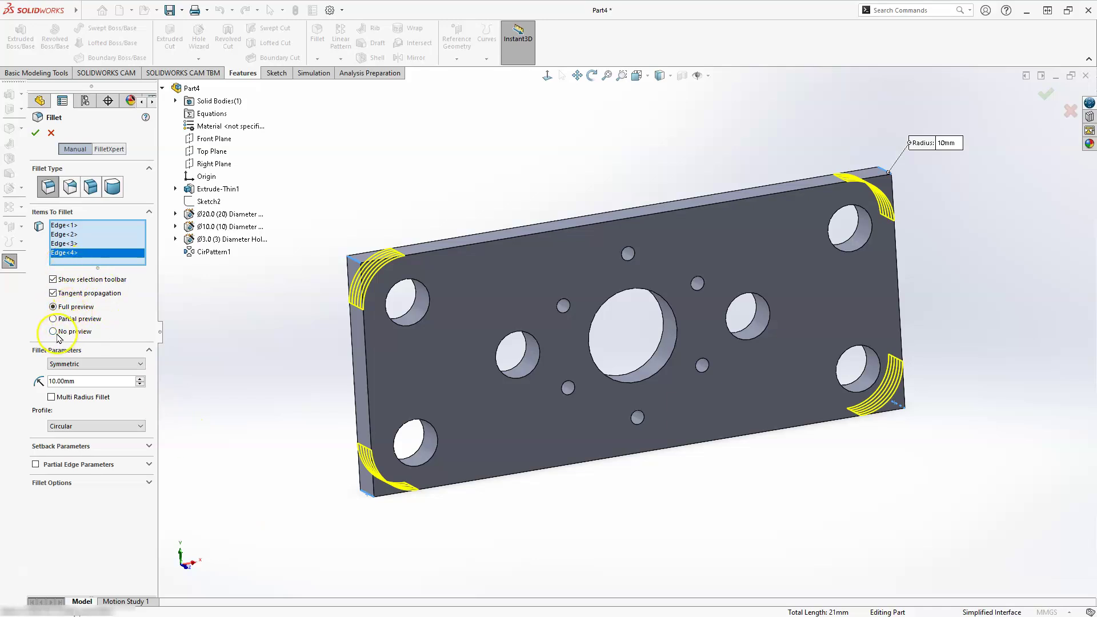
{"action": "left_click", "coordinate": [53, 332]}
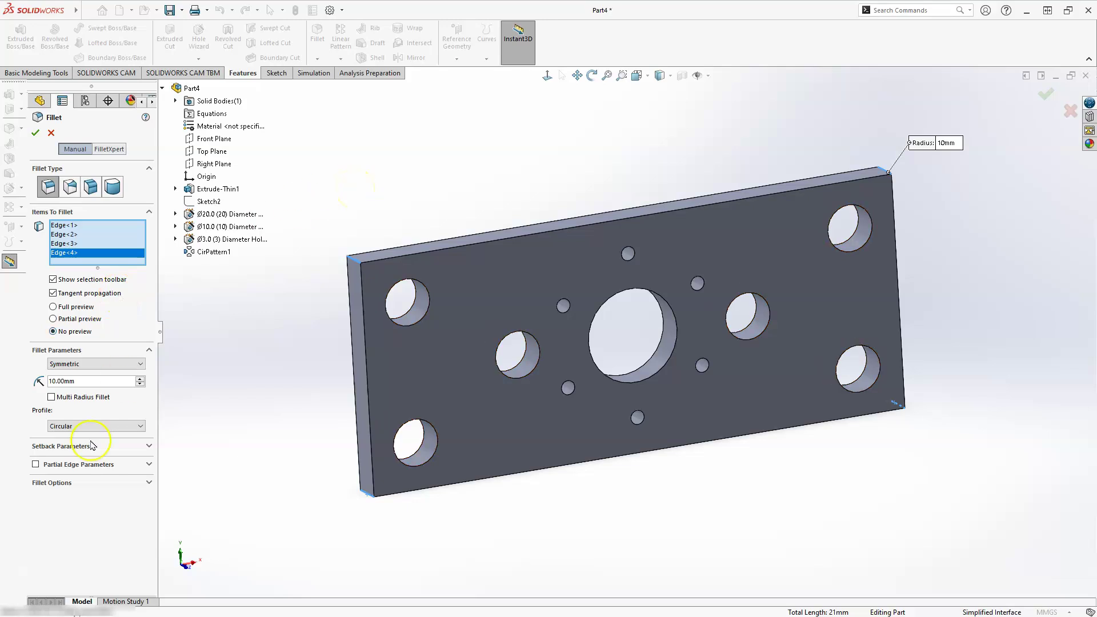
{"action": "left_click", "coordinate": [35, 132]}
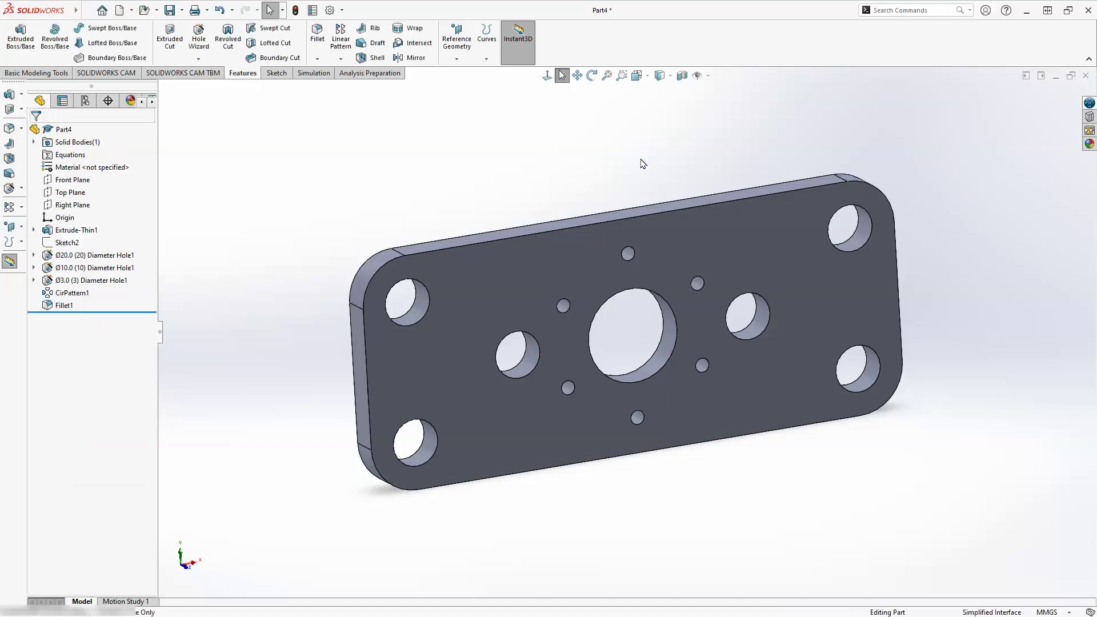
Step: Show the filleted plate in the isometric view
{"action": "key", "text": "space"}
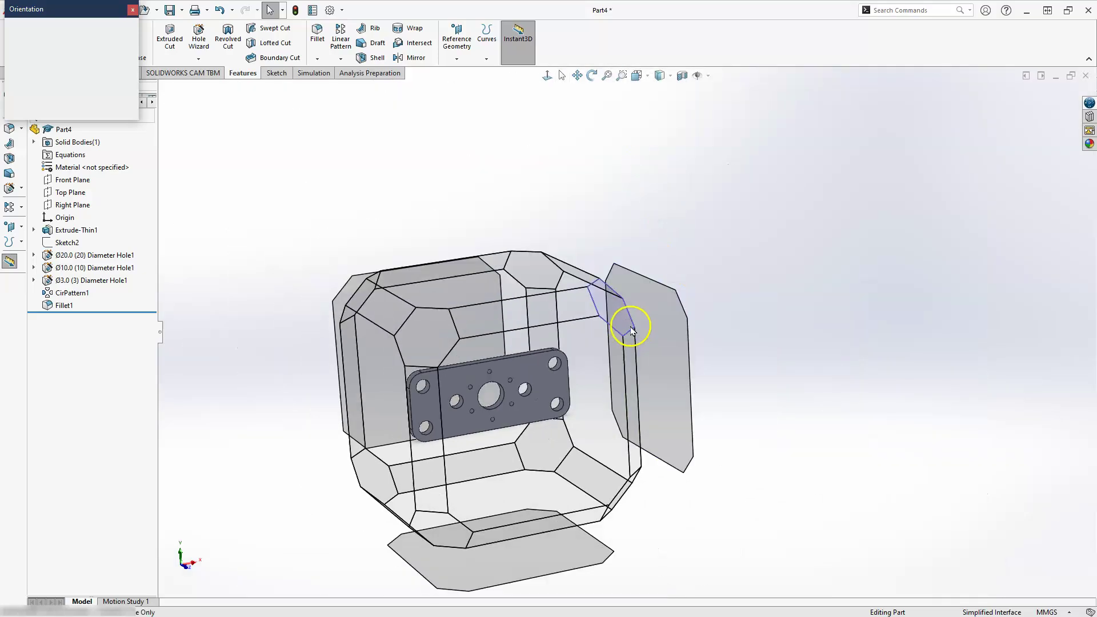
{"action": "left_click", "coordinate": [845, 206]}
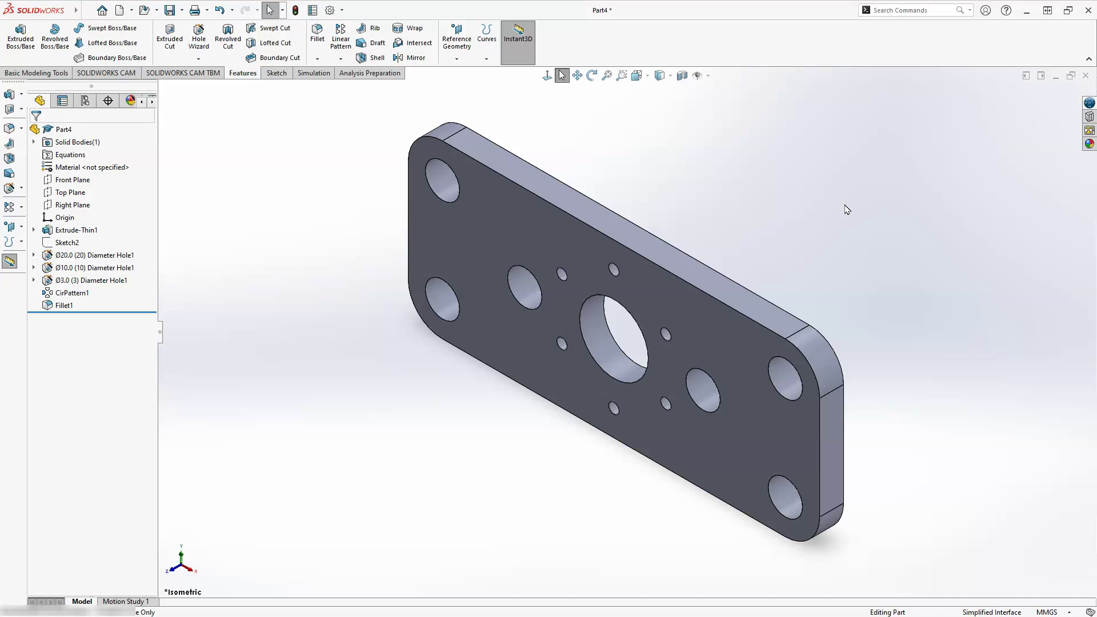
{"action": "left_click", "coordinate": [846, 210]}
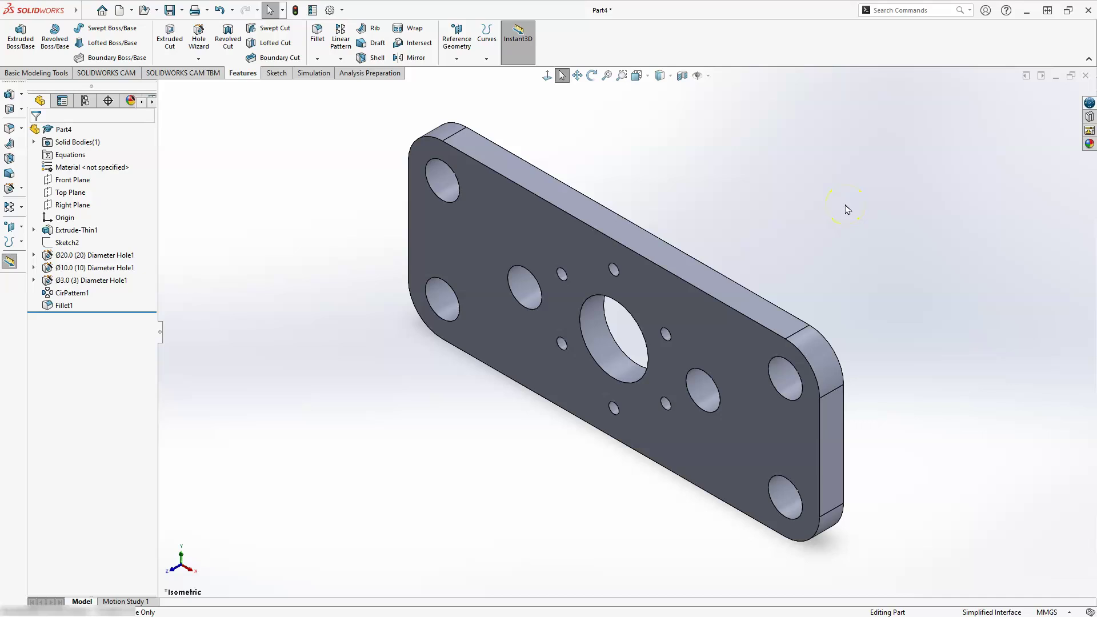